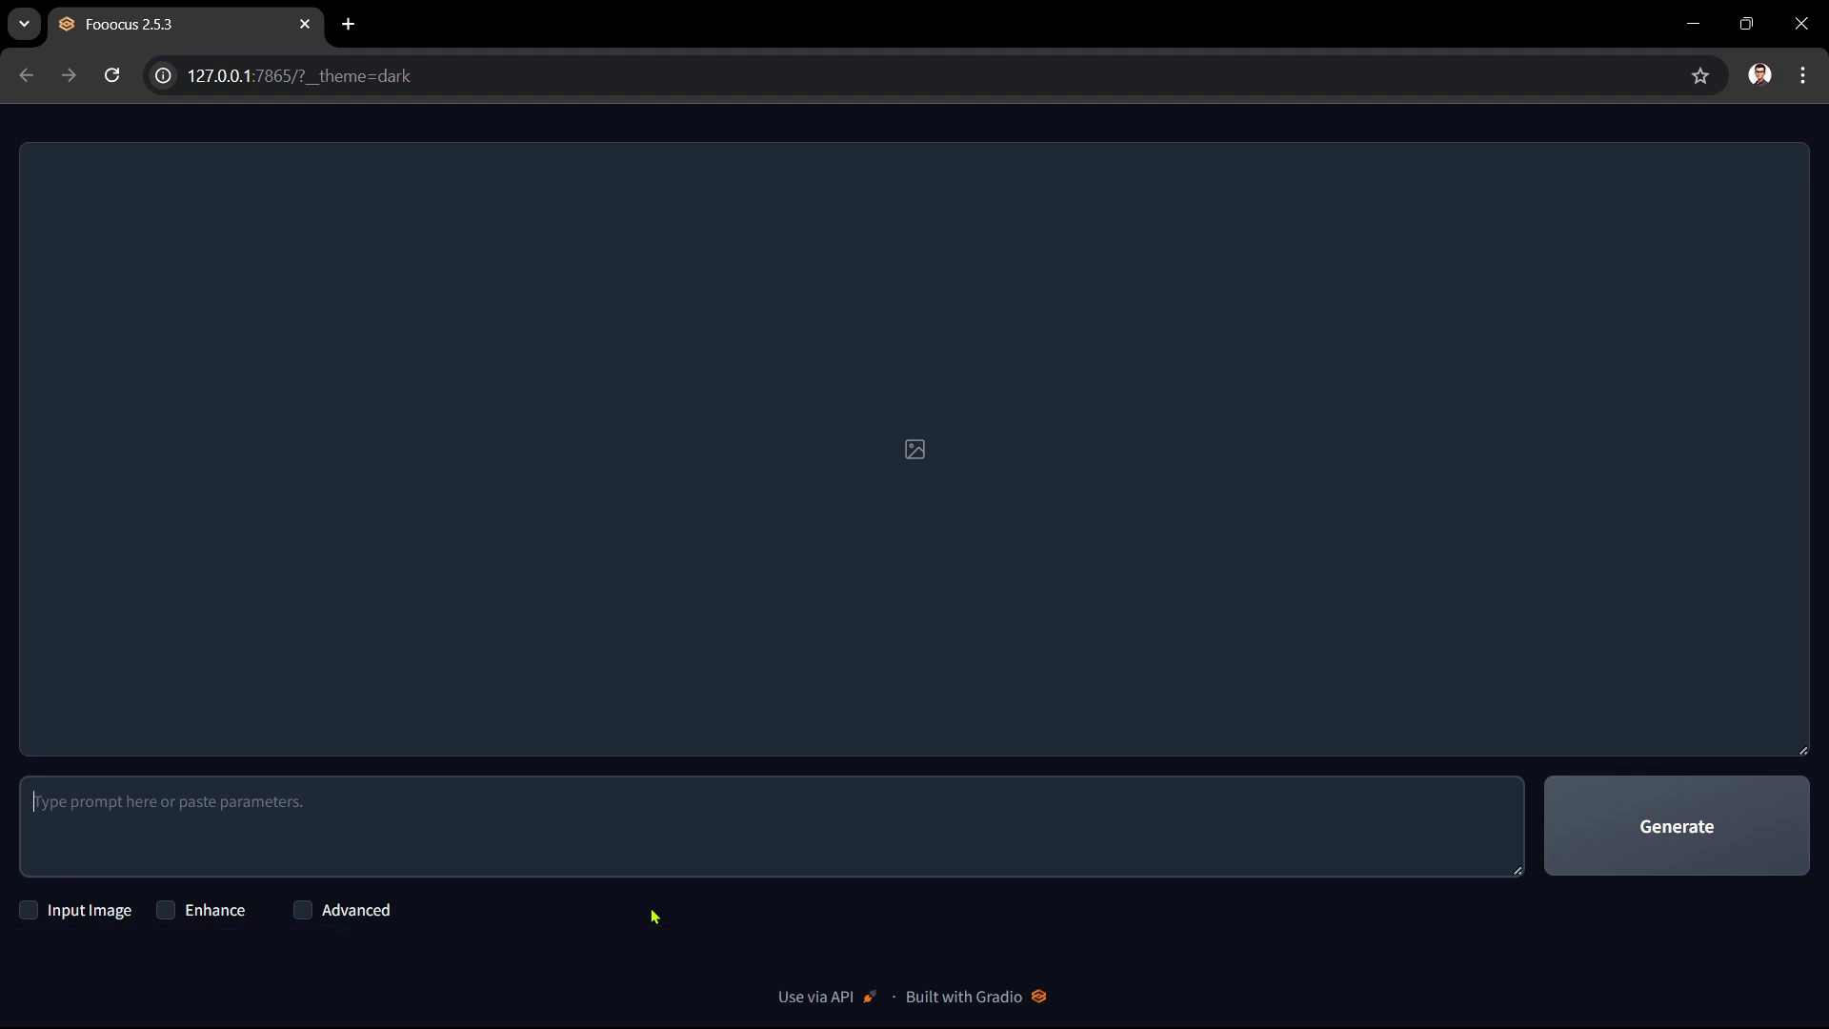
- Show the advanced settings, paste the copied generation parameters of the supermodel portrait as the prompt, and load them
{"action": "left_click", "coordinate": [303, 910]}
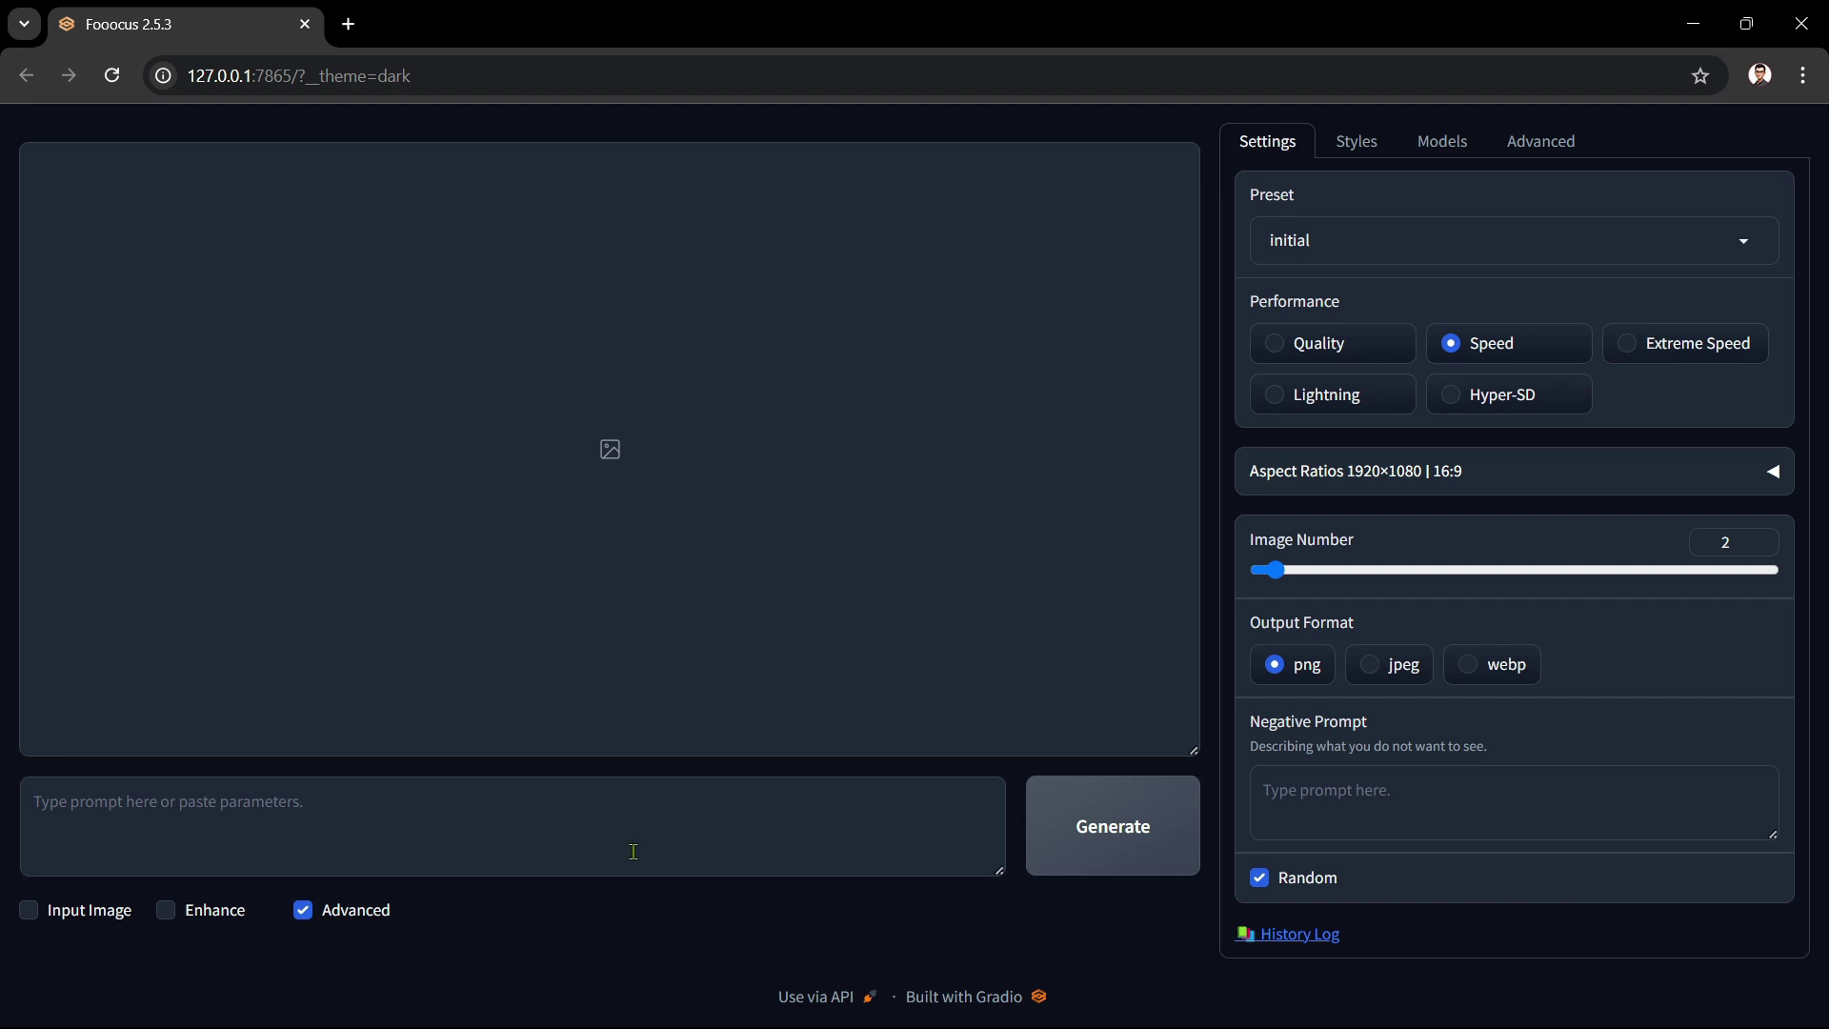
{"action": "left_click", "coordinate": [626, 822]}
{"action": "key", "text": "ctrl+v"}
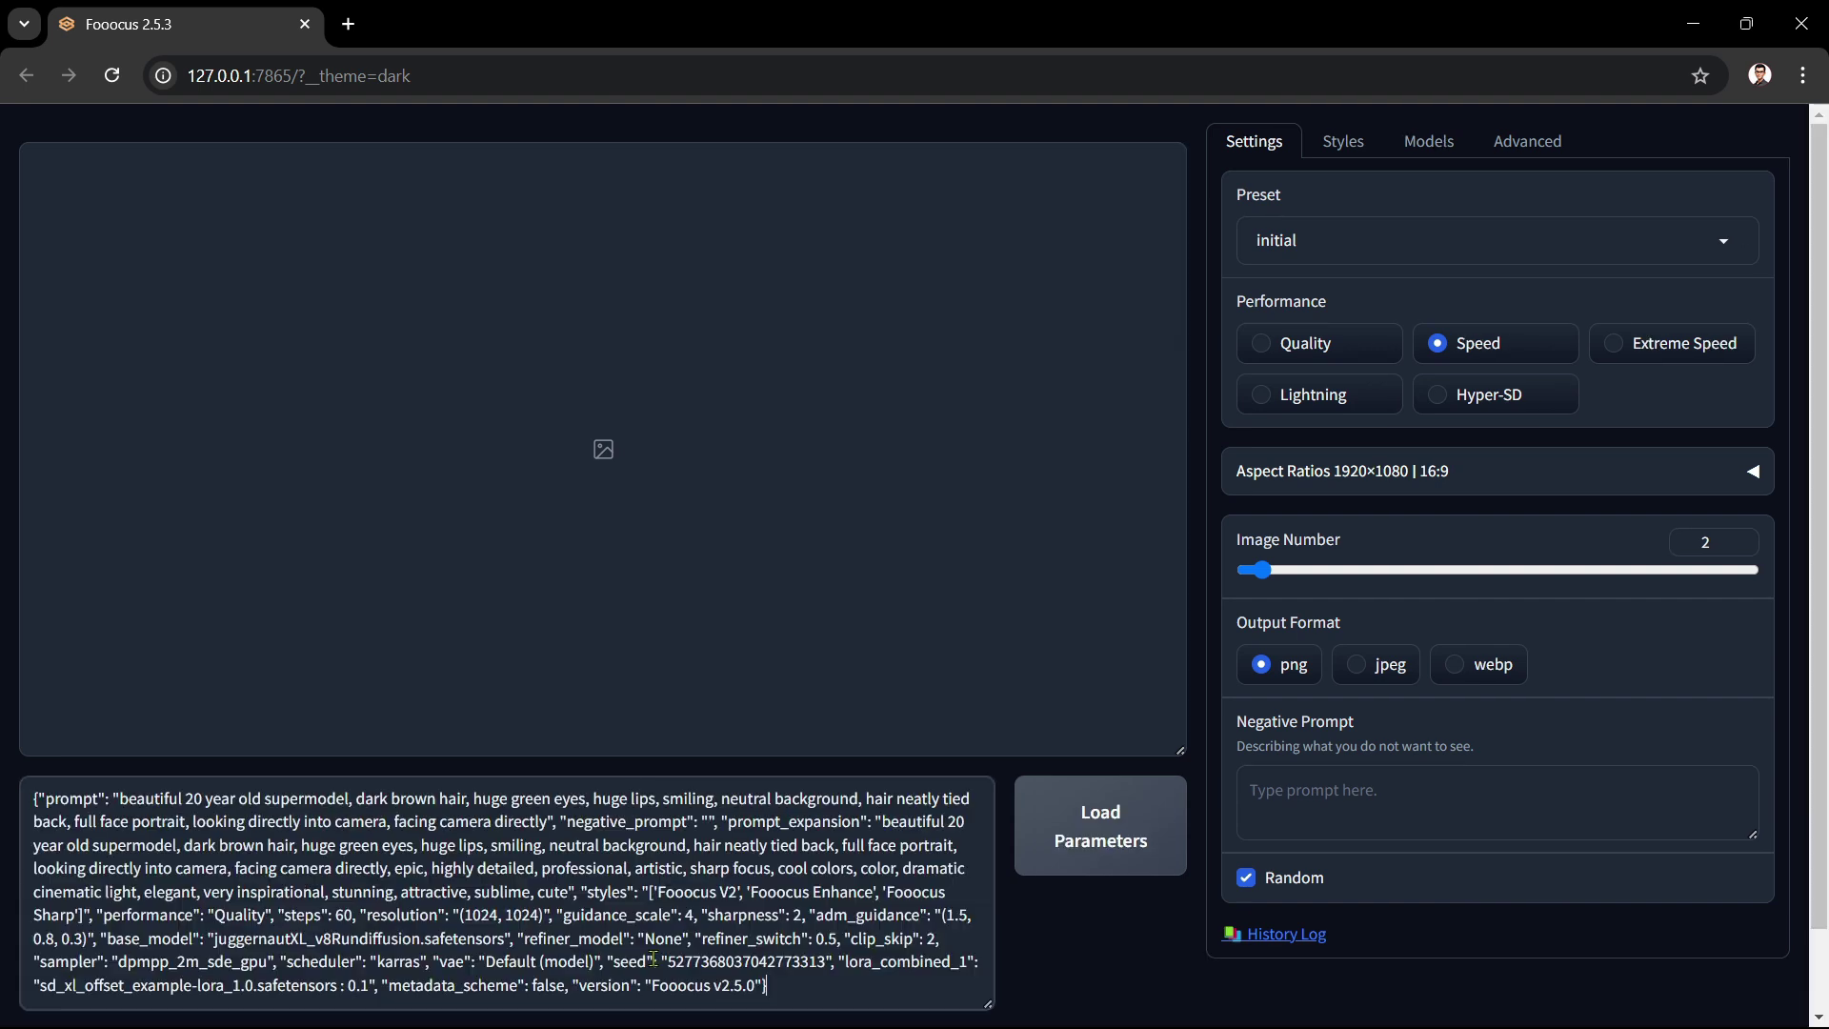
{"action": "left_click", "coordinate": [1030, 834]}
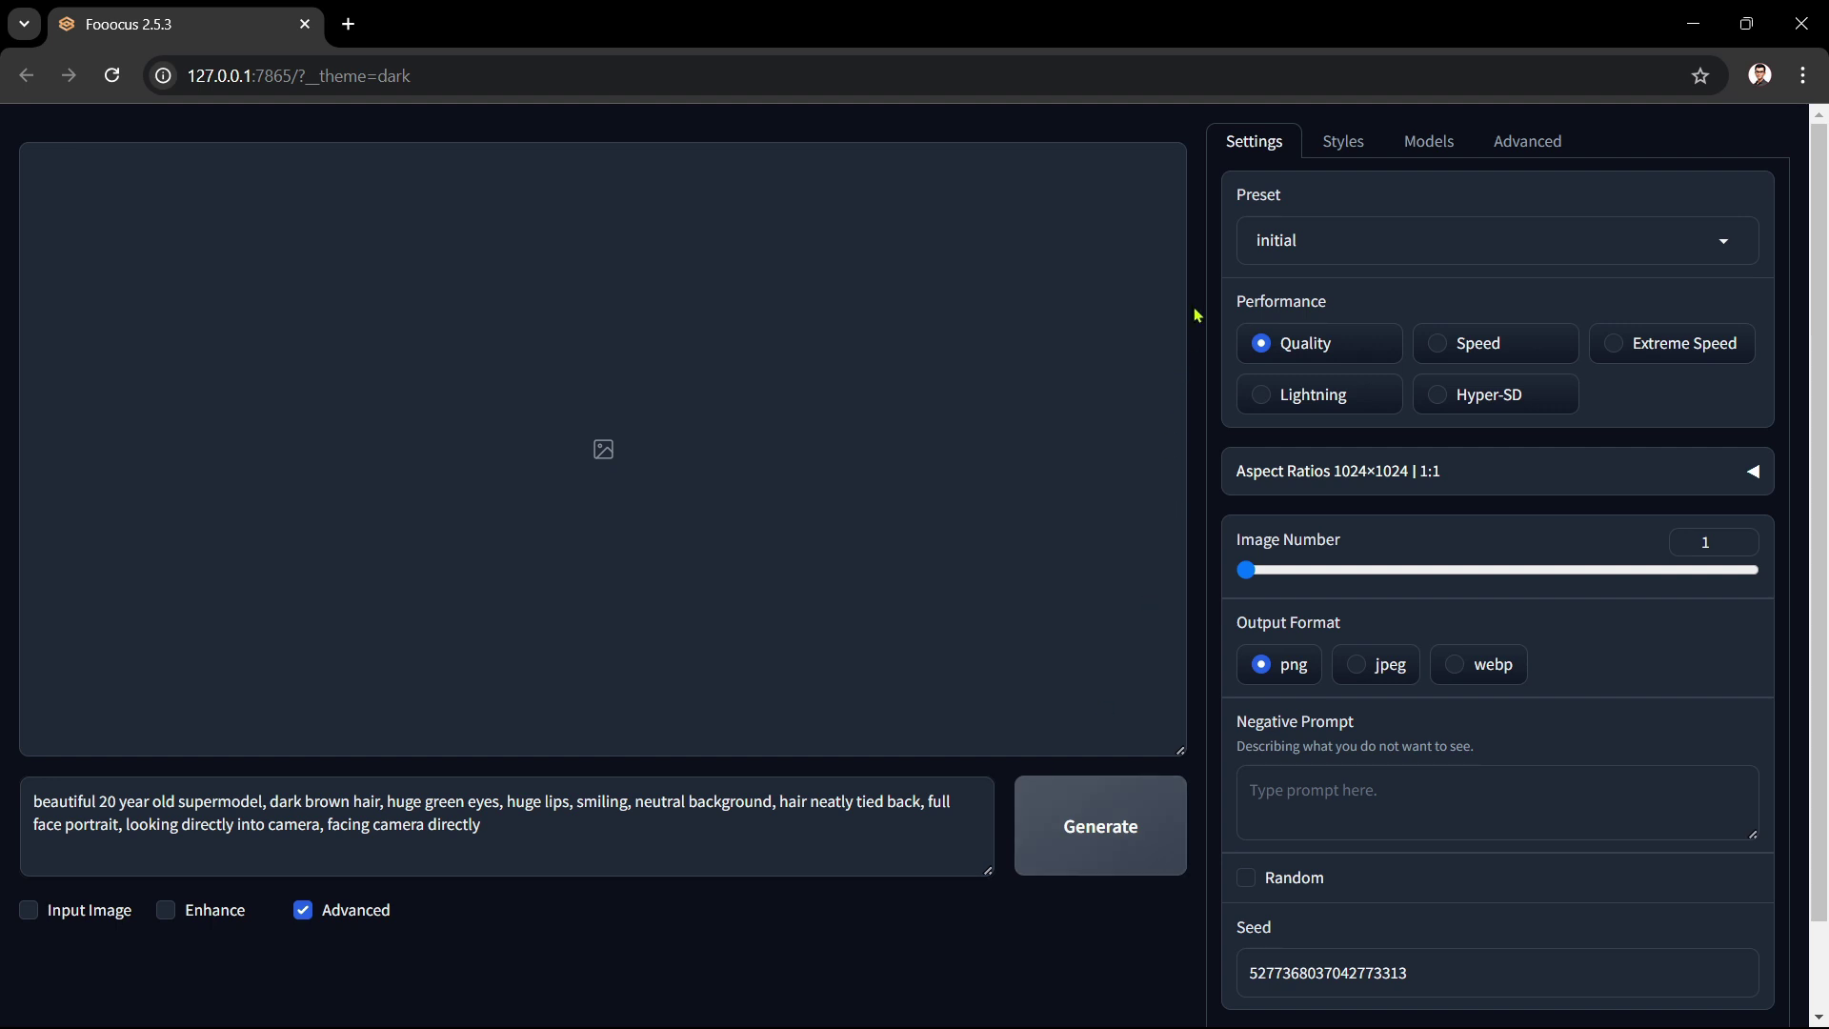
- Review the loaded styles, models and general settings, and generate the portrait image
{"action": "left_click", "coordinate": [1216, 147]}
{"action": "left_click", "coordinate": [1309, 150]}
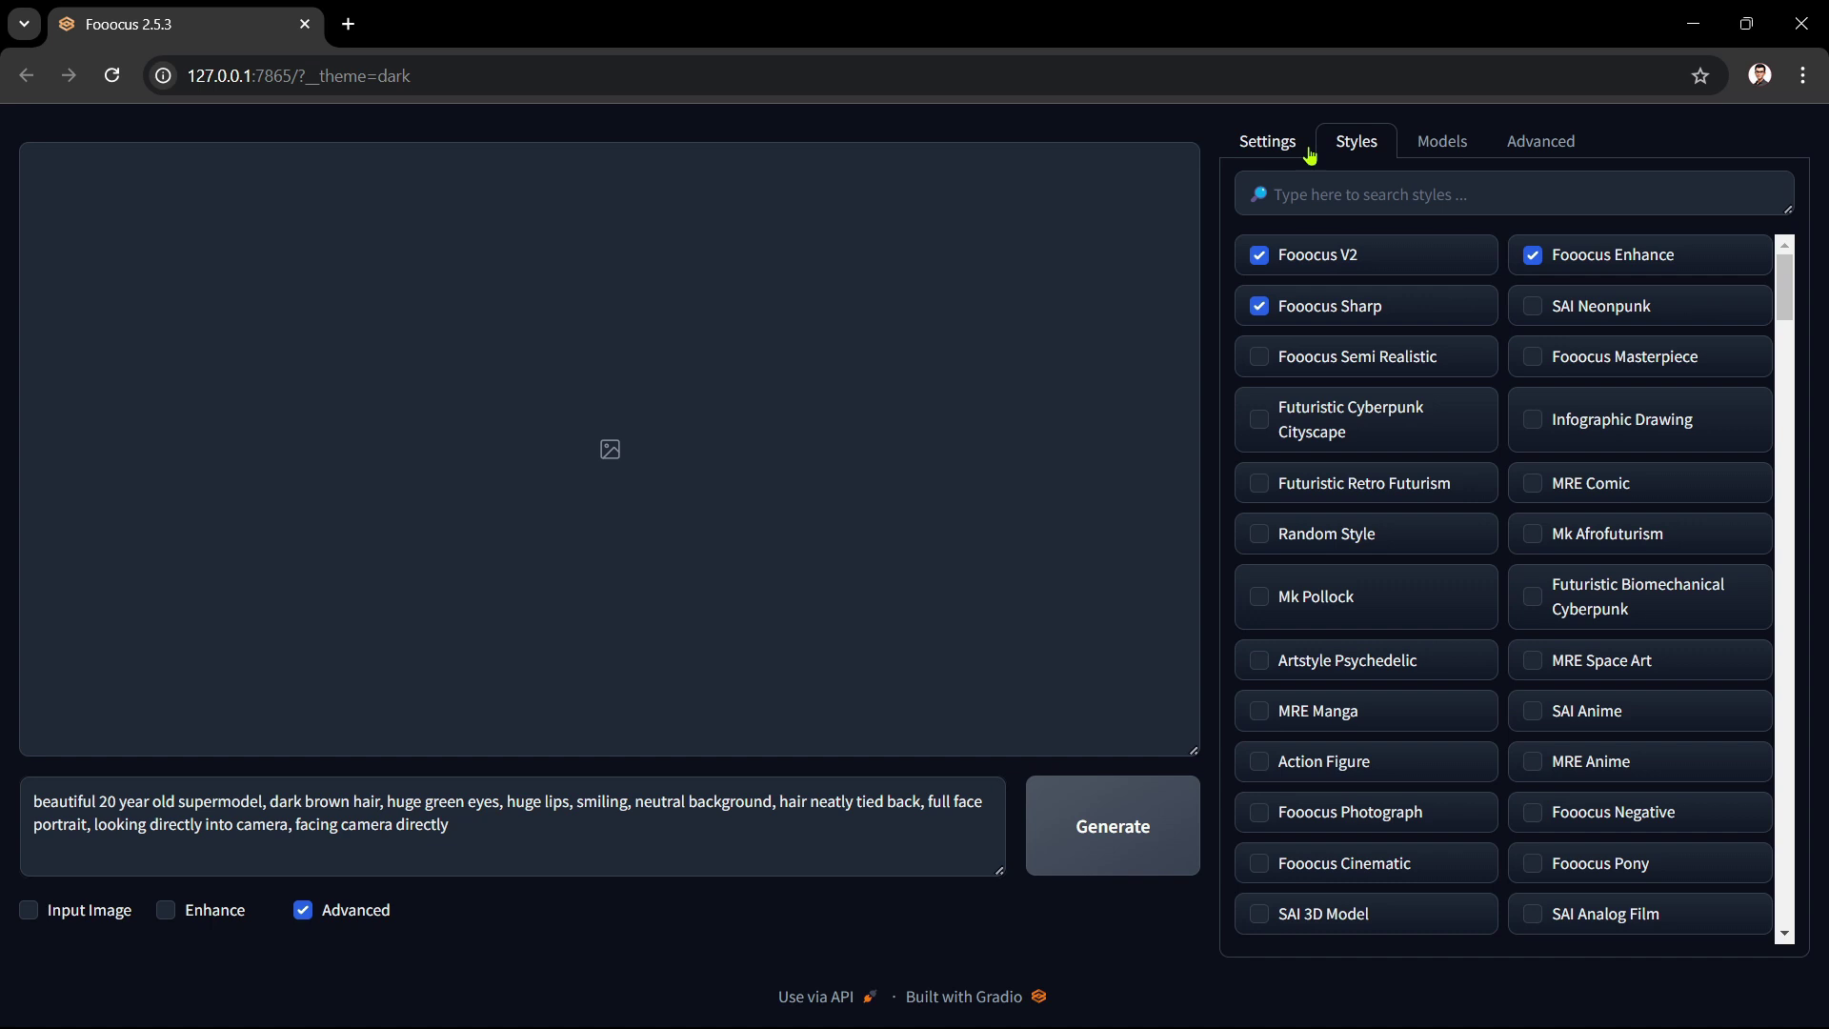
{"action": "left_click", "coordinate": [1415, 140]}
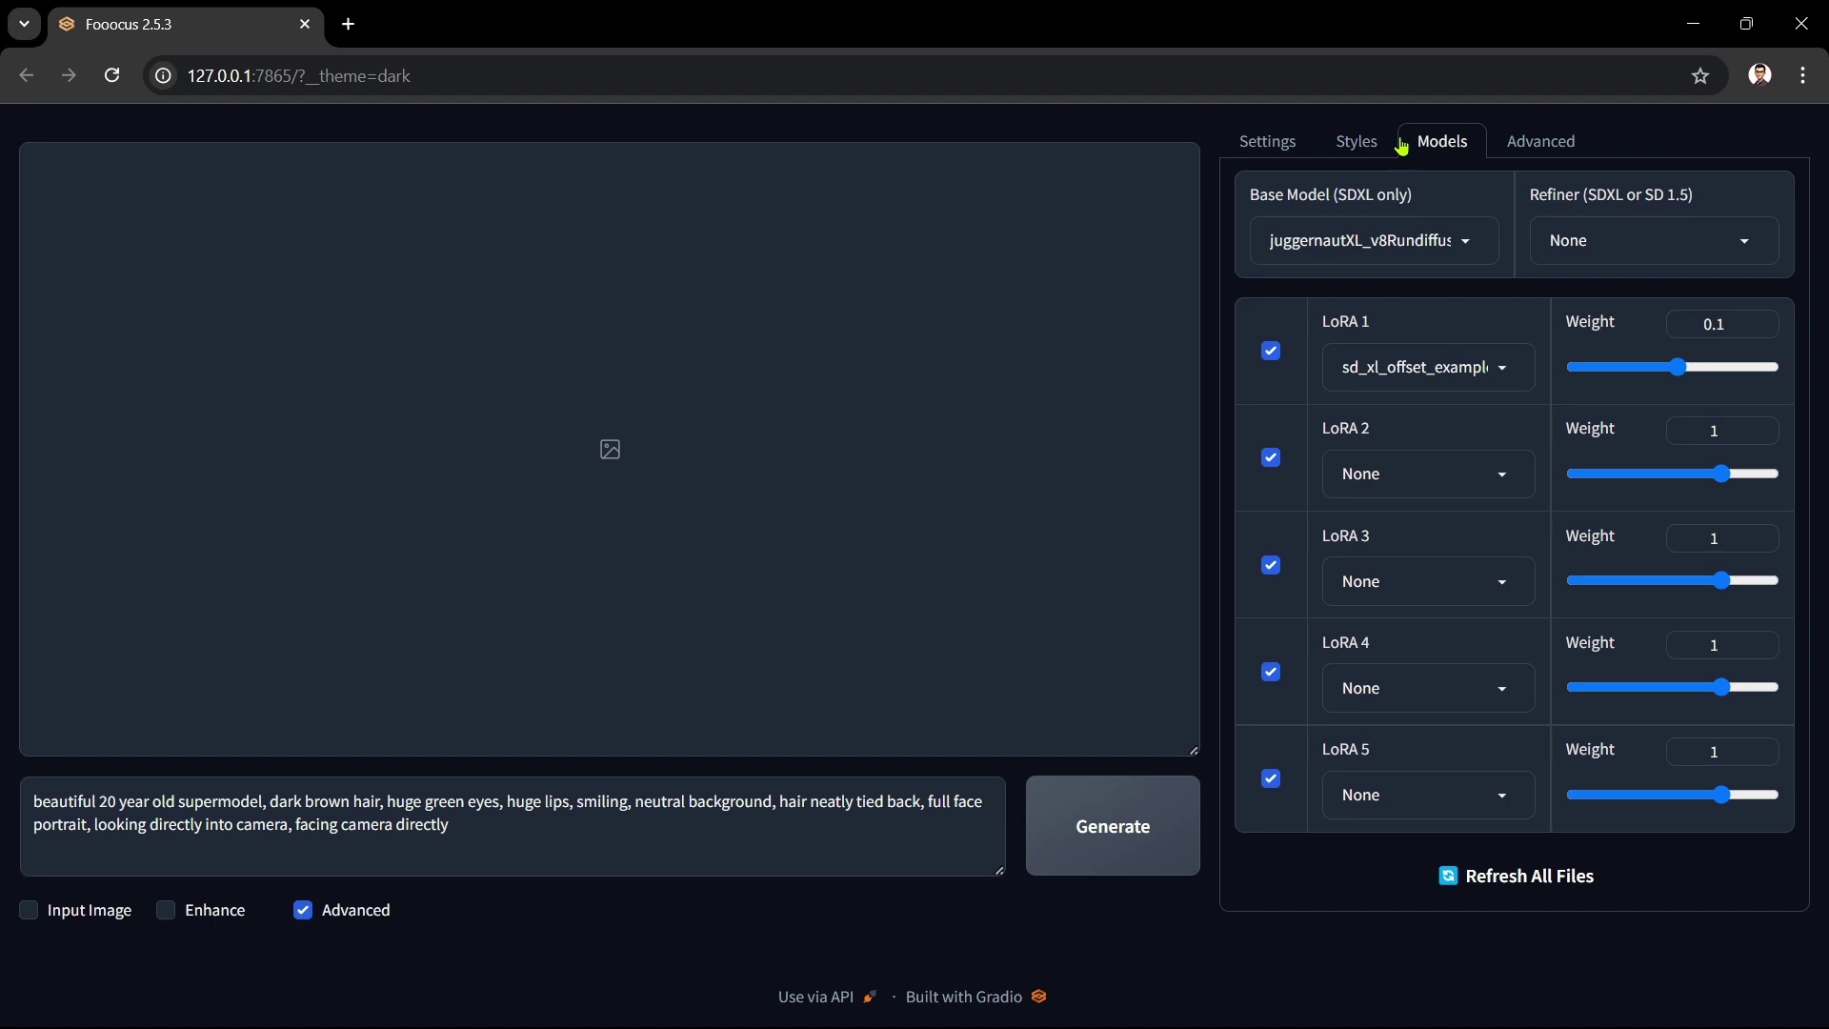
{"action": "left_click", "coordinate": [1286, 145]}
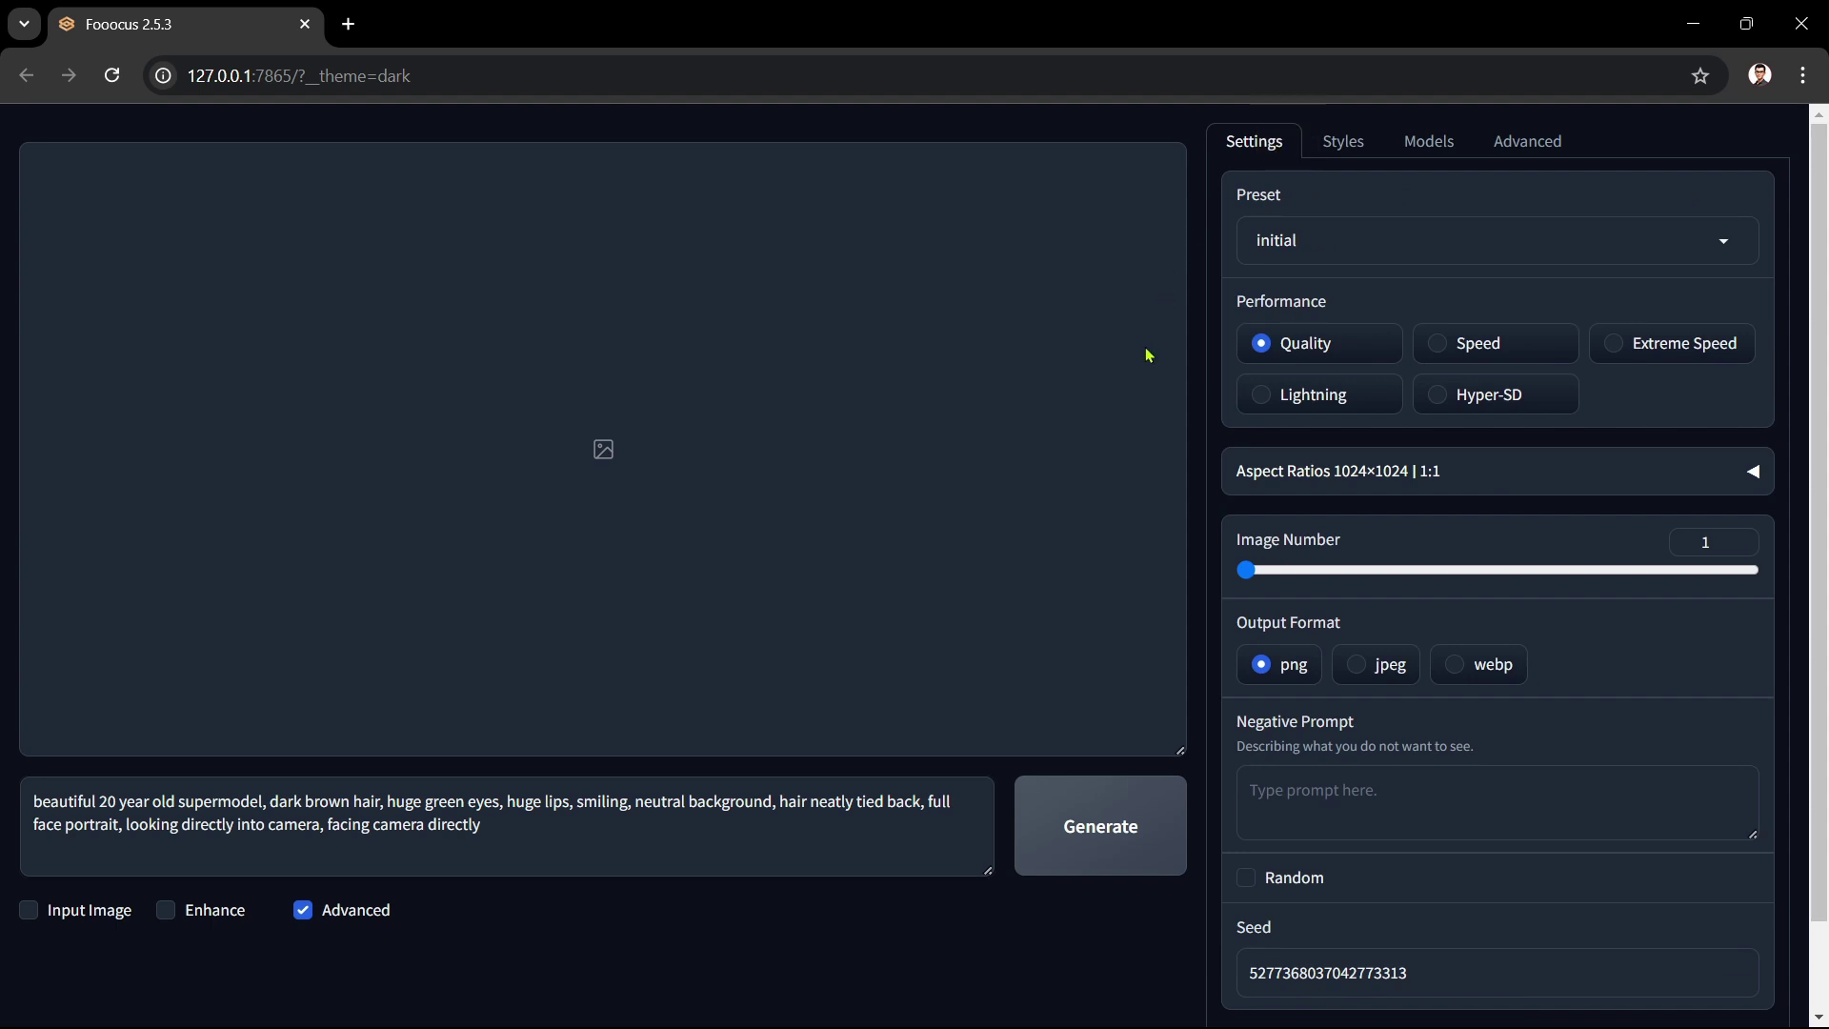
{"action": "left_click", "coordinate": [1153, 836]}
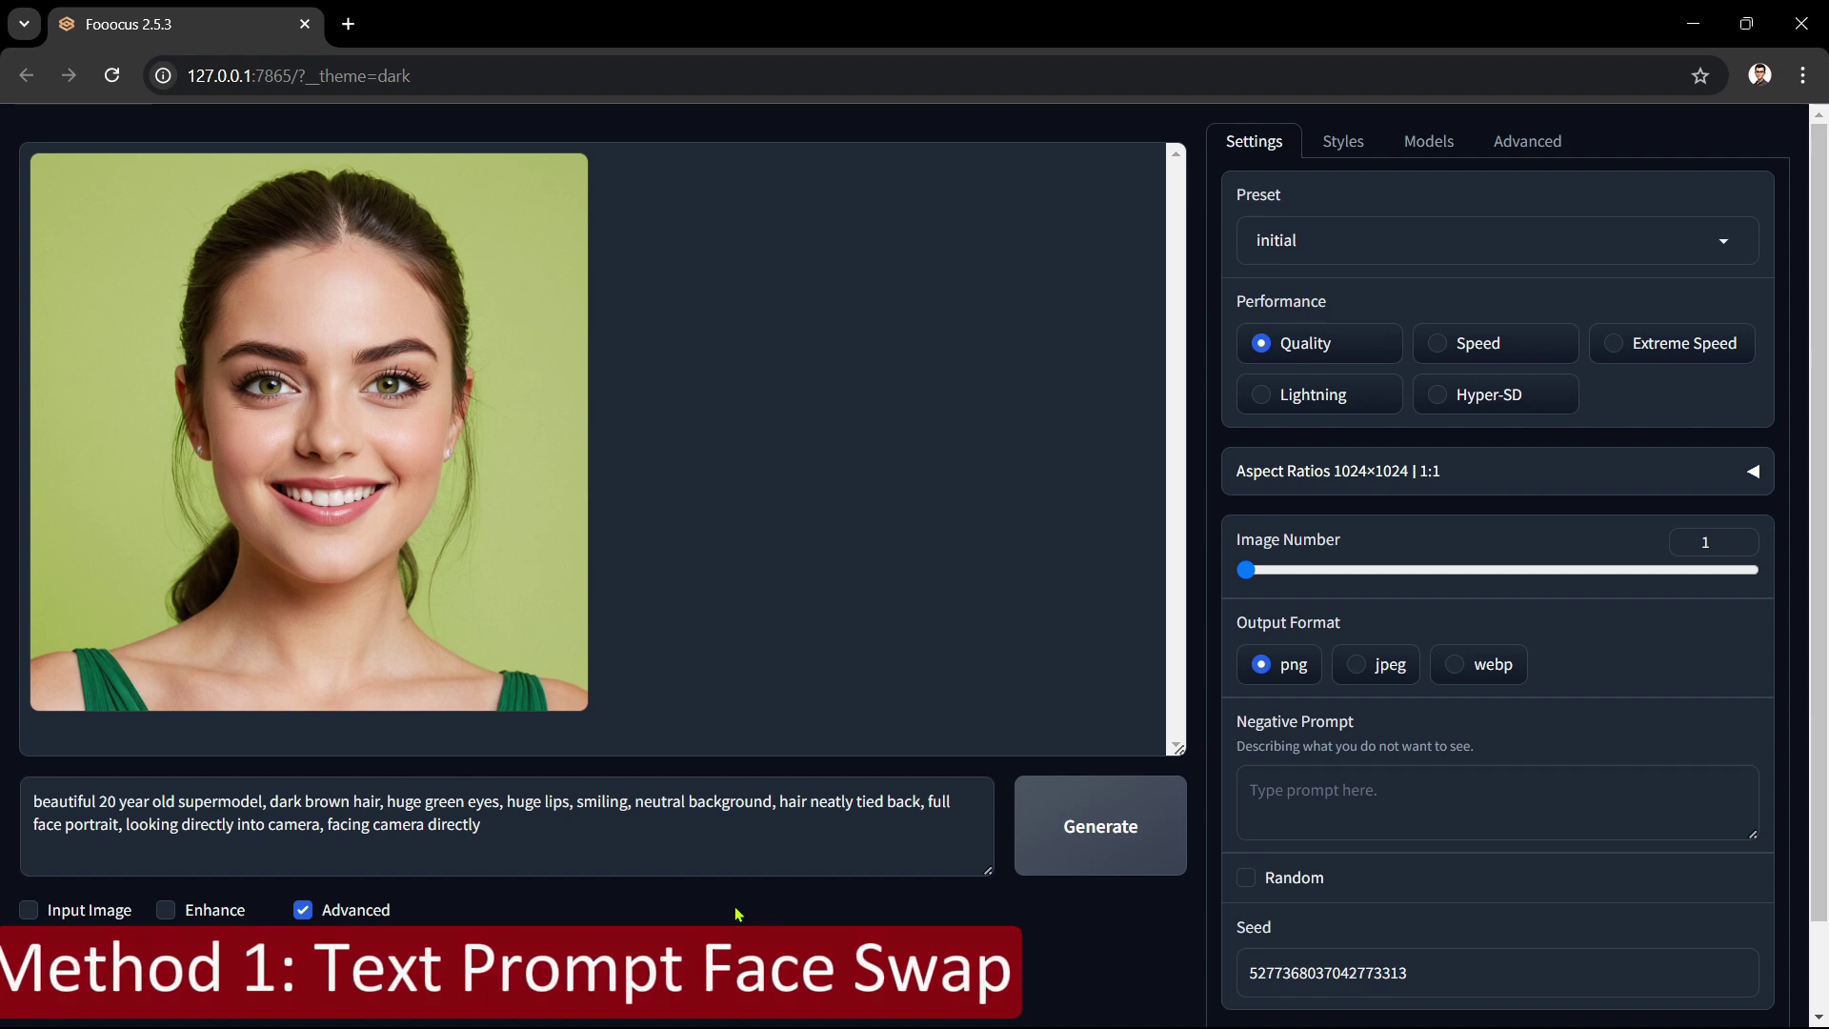
- Replace the prompt with the copied version ending "sitting in a coffee shop, wearing a white turtle neck sweater", and enable input images
{"action": "left_click_drag", "start_coordinate": [506, 831], "coordinate": [24, 805]}
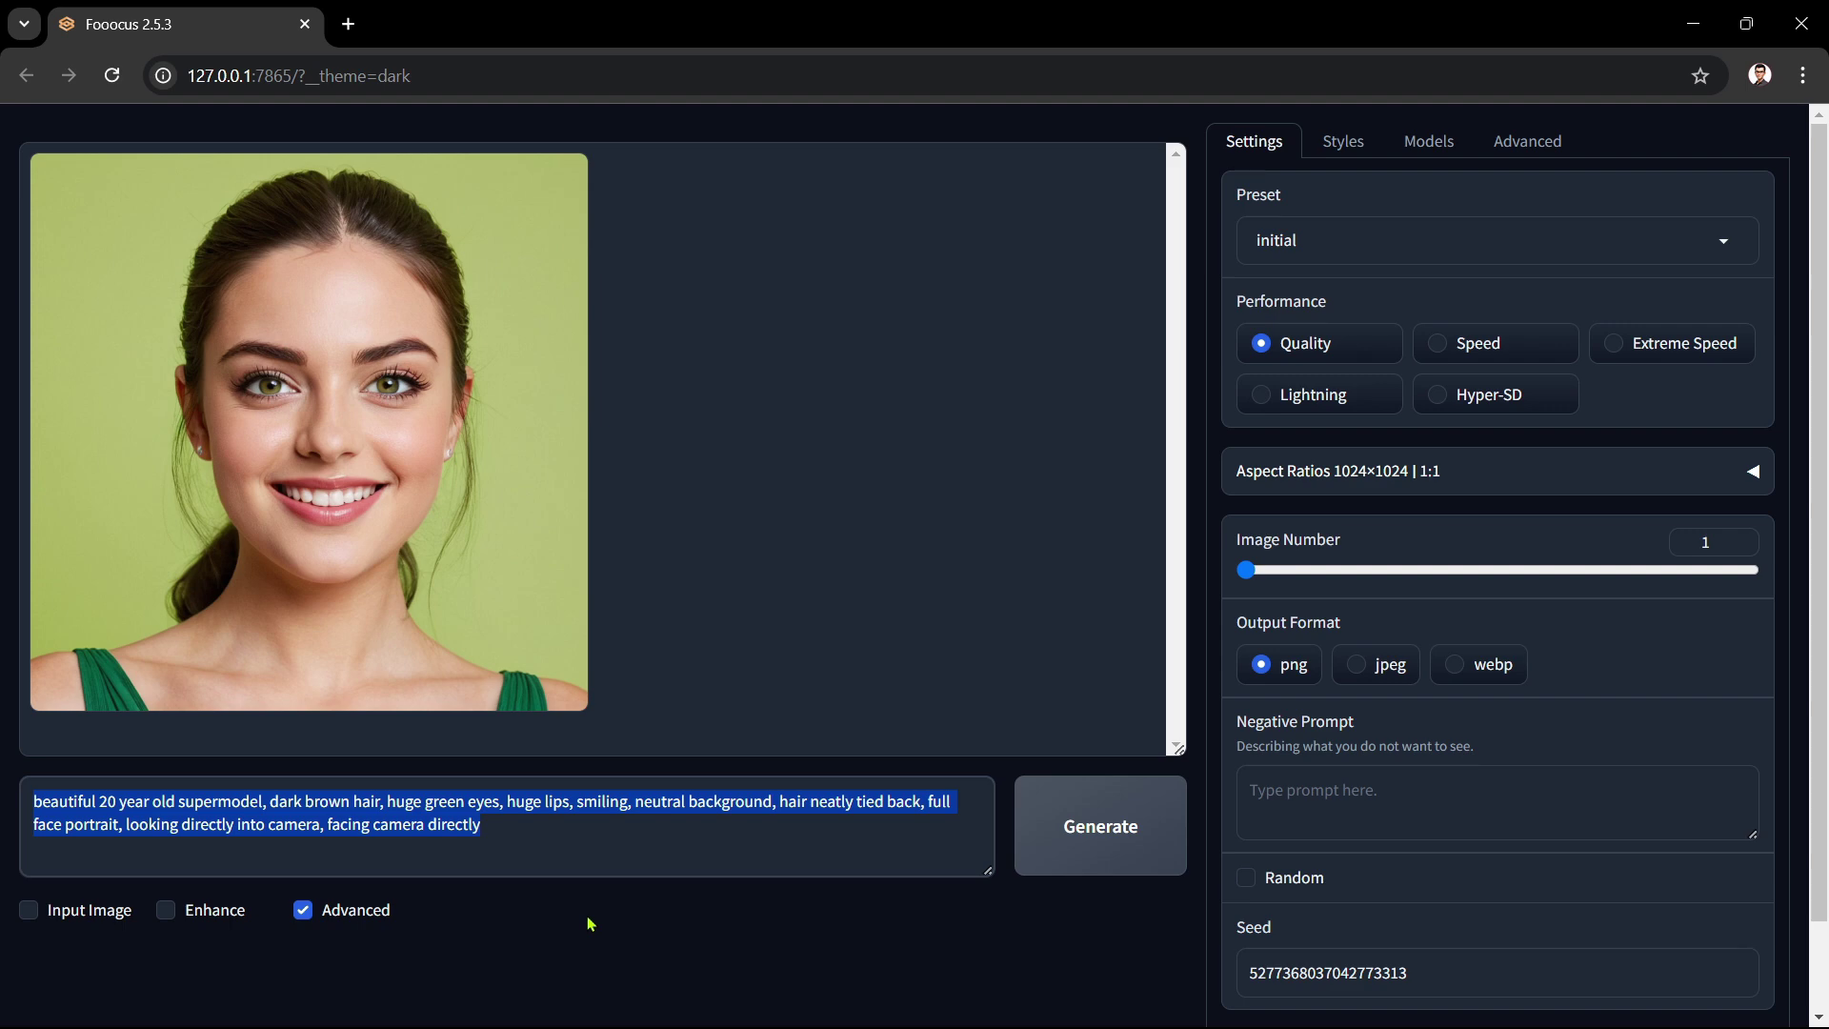
{"action": "key", "text": "ctrl+v"}
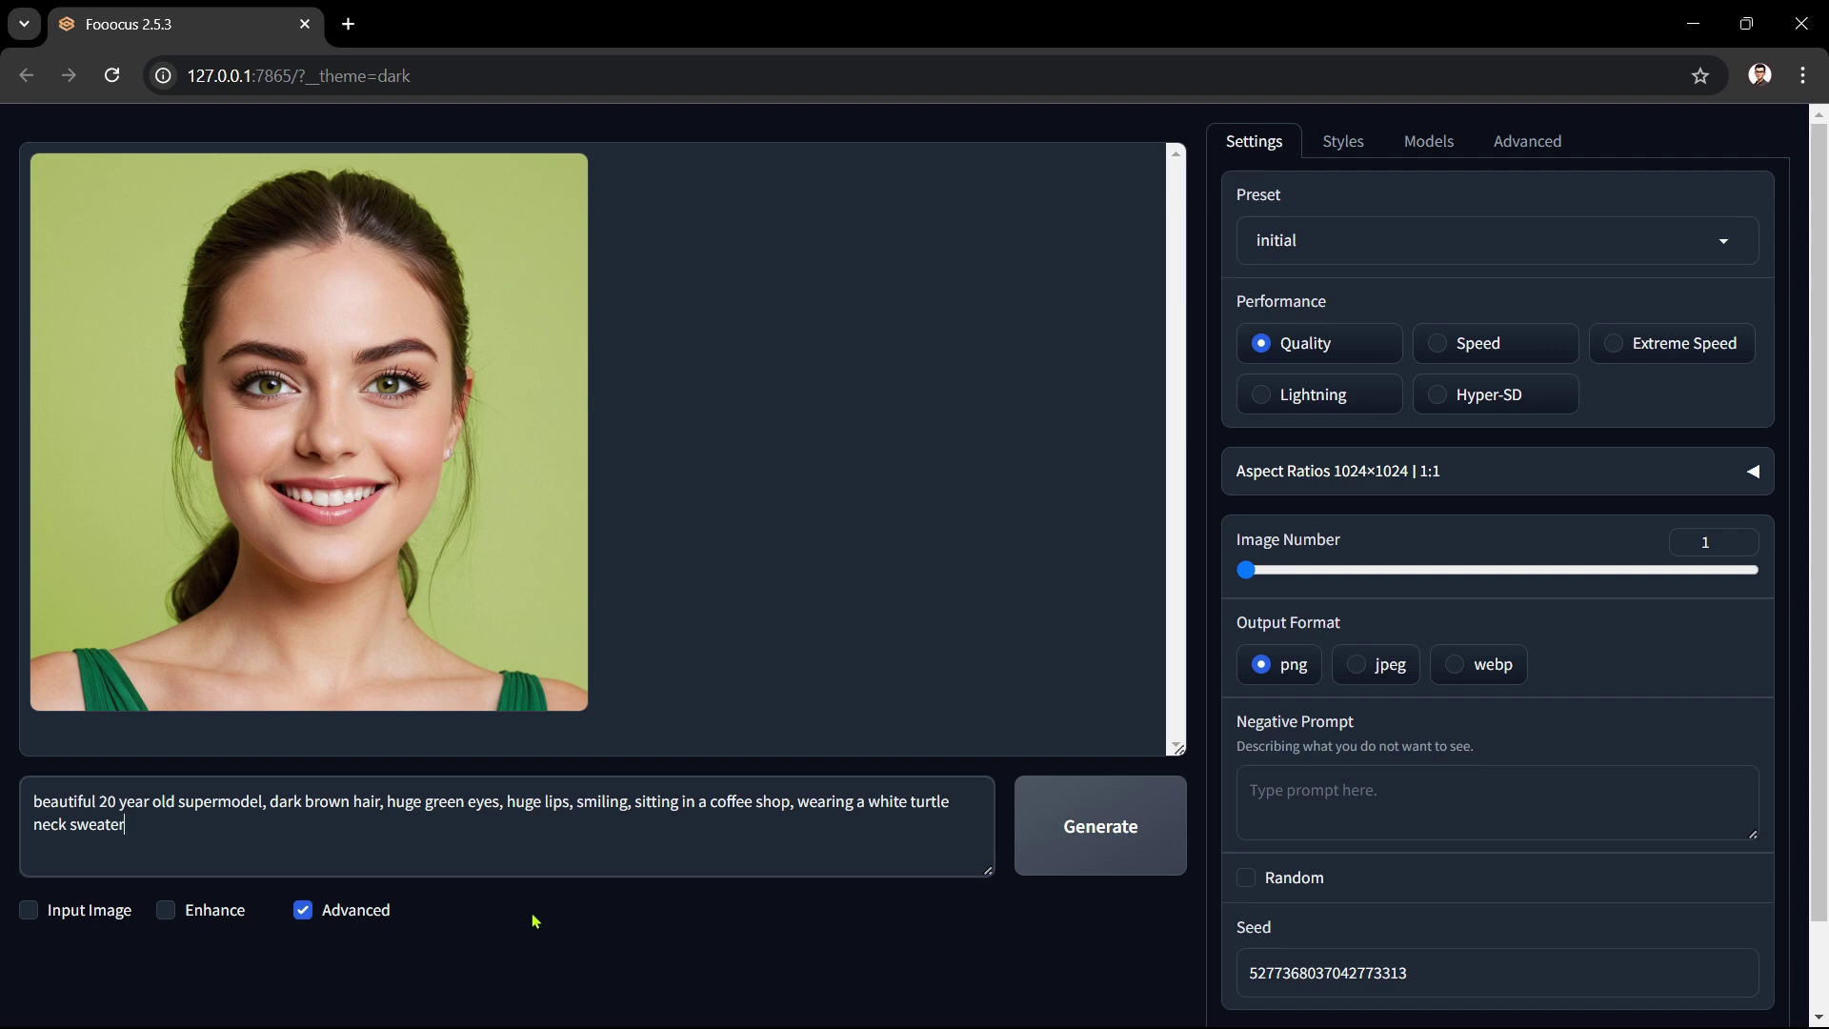
{"action": "left_click", "coordinate": [36, 914]}
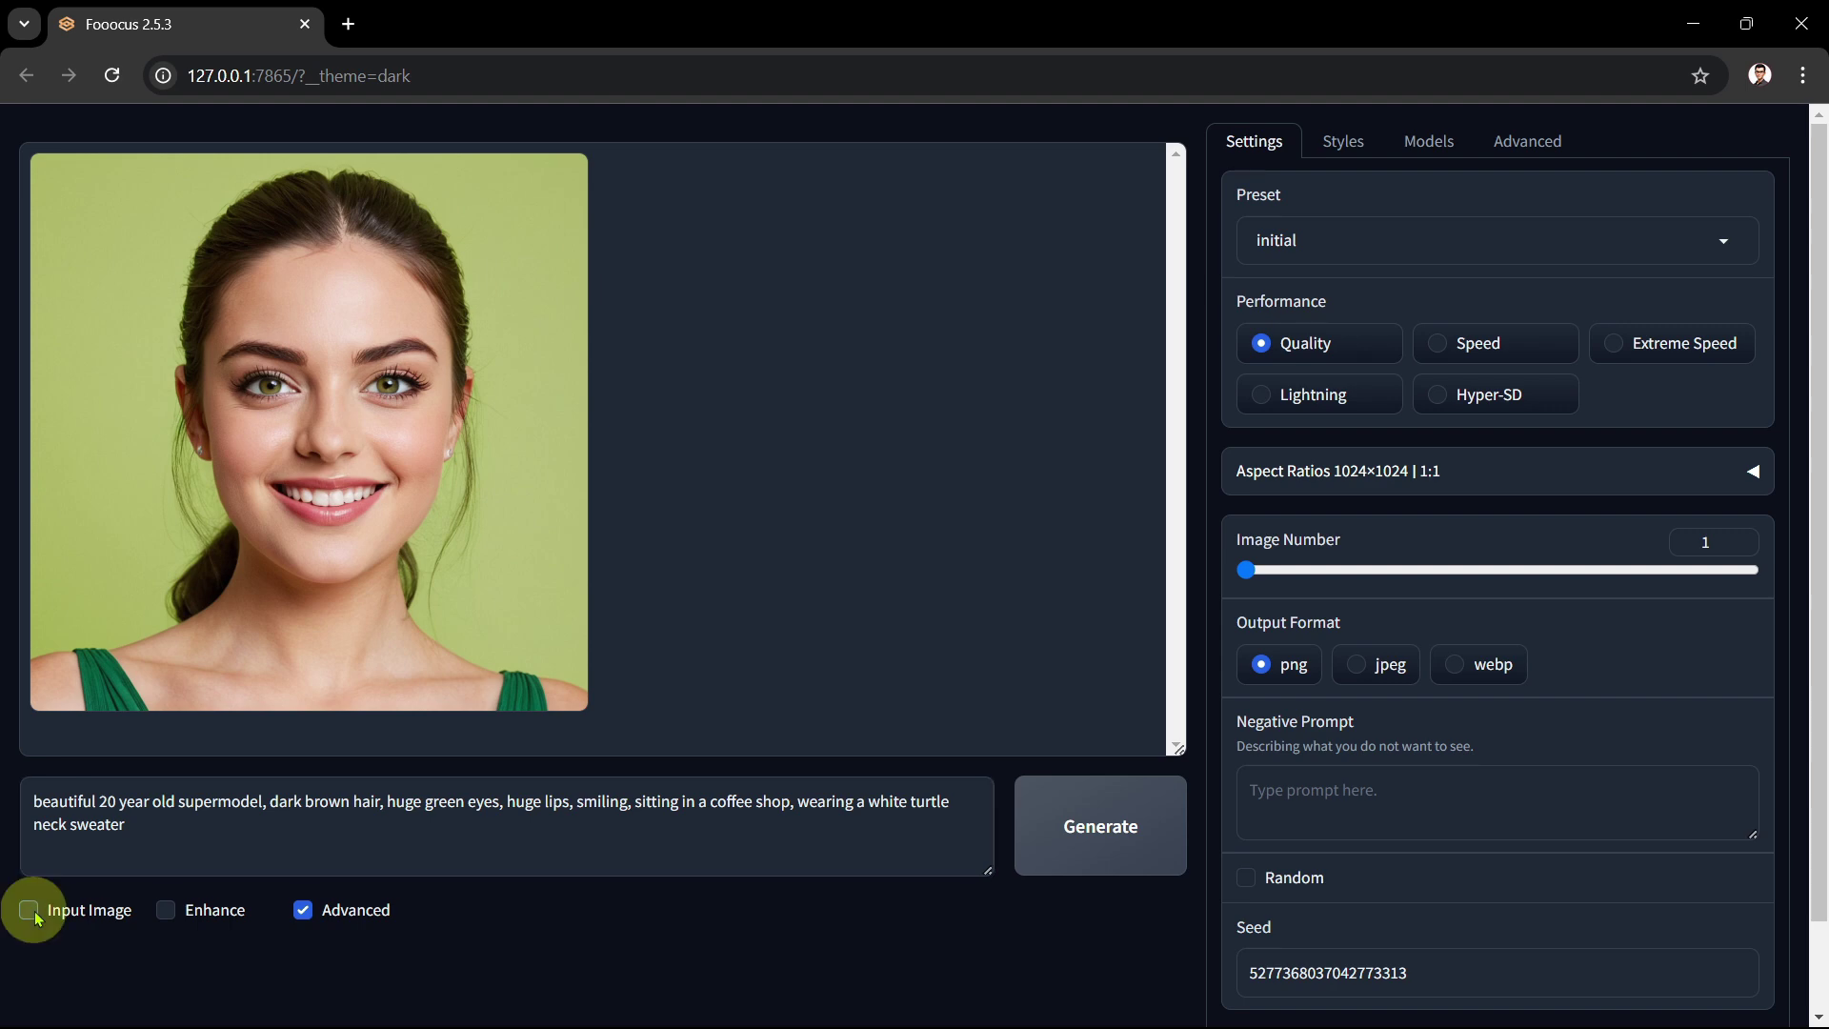
- Add the generated portrait as the first image prompt
{"action": "scroll", "coordinate": [40, 916], "scroll_direction": "down", "scroll_amount": 4}
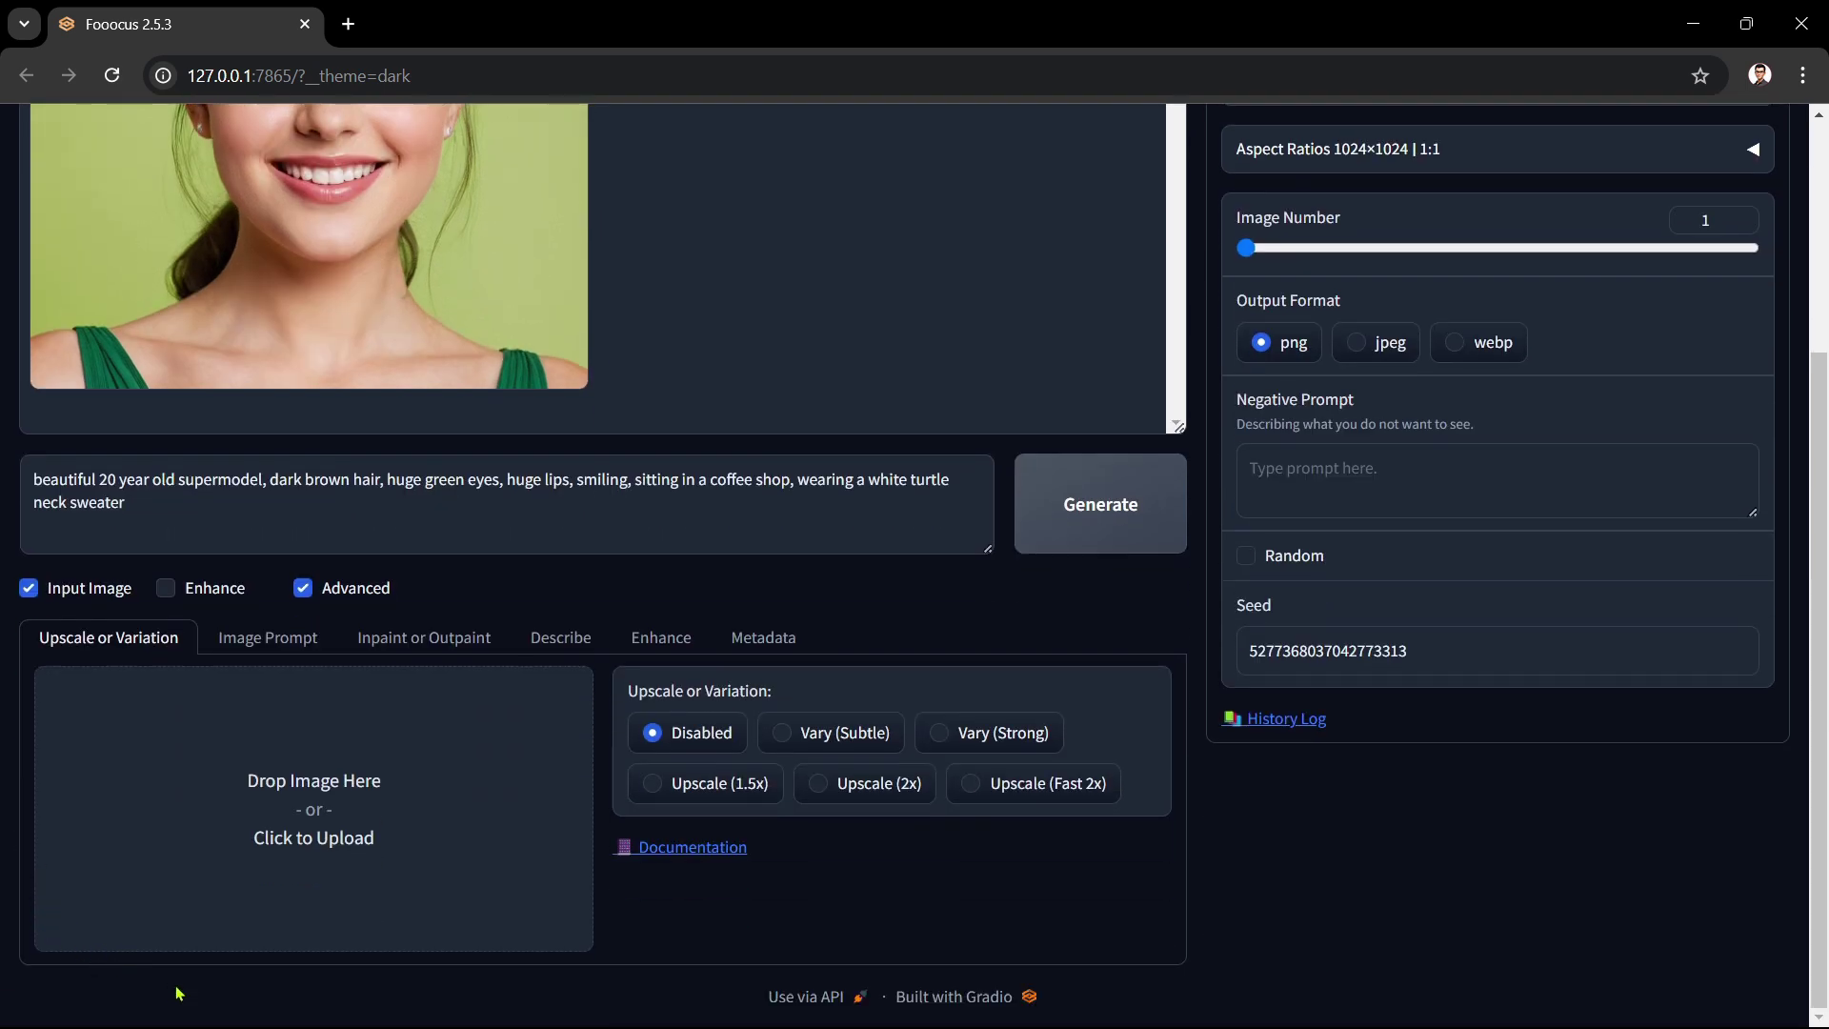
{"action": "left_click", "coordinate": [234, 645]}
{"action": "scroll", "coordinate": [233, 645], "scroll_direction": "down", "scroll_amount": 4}
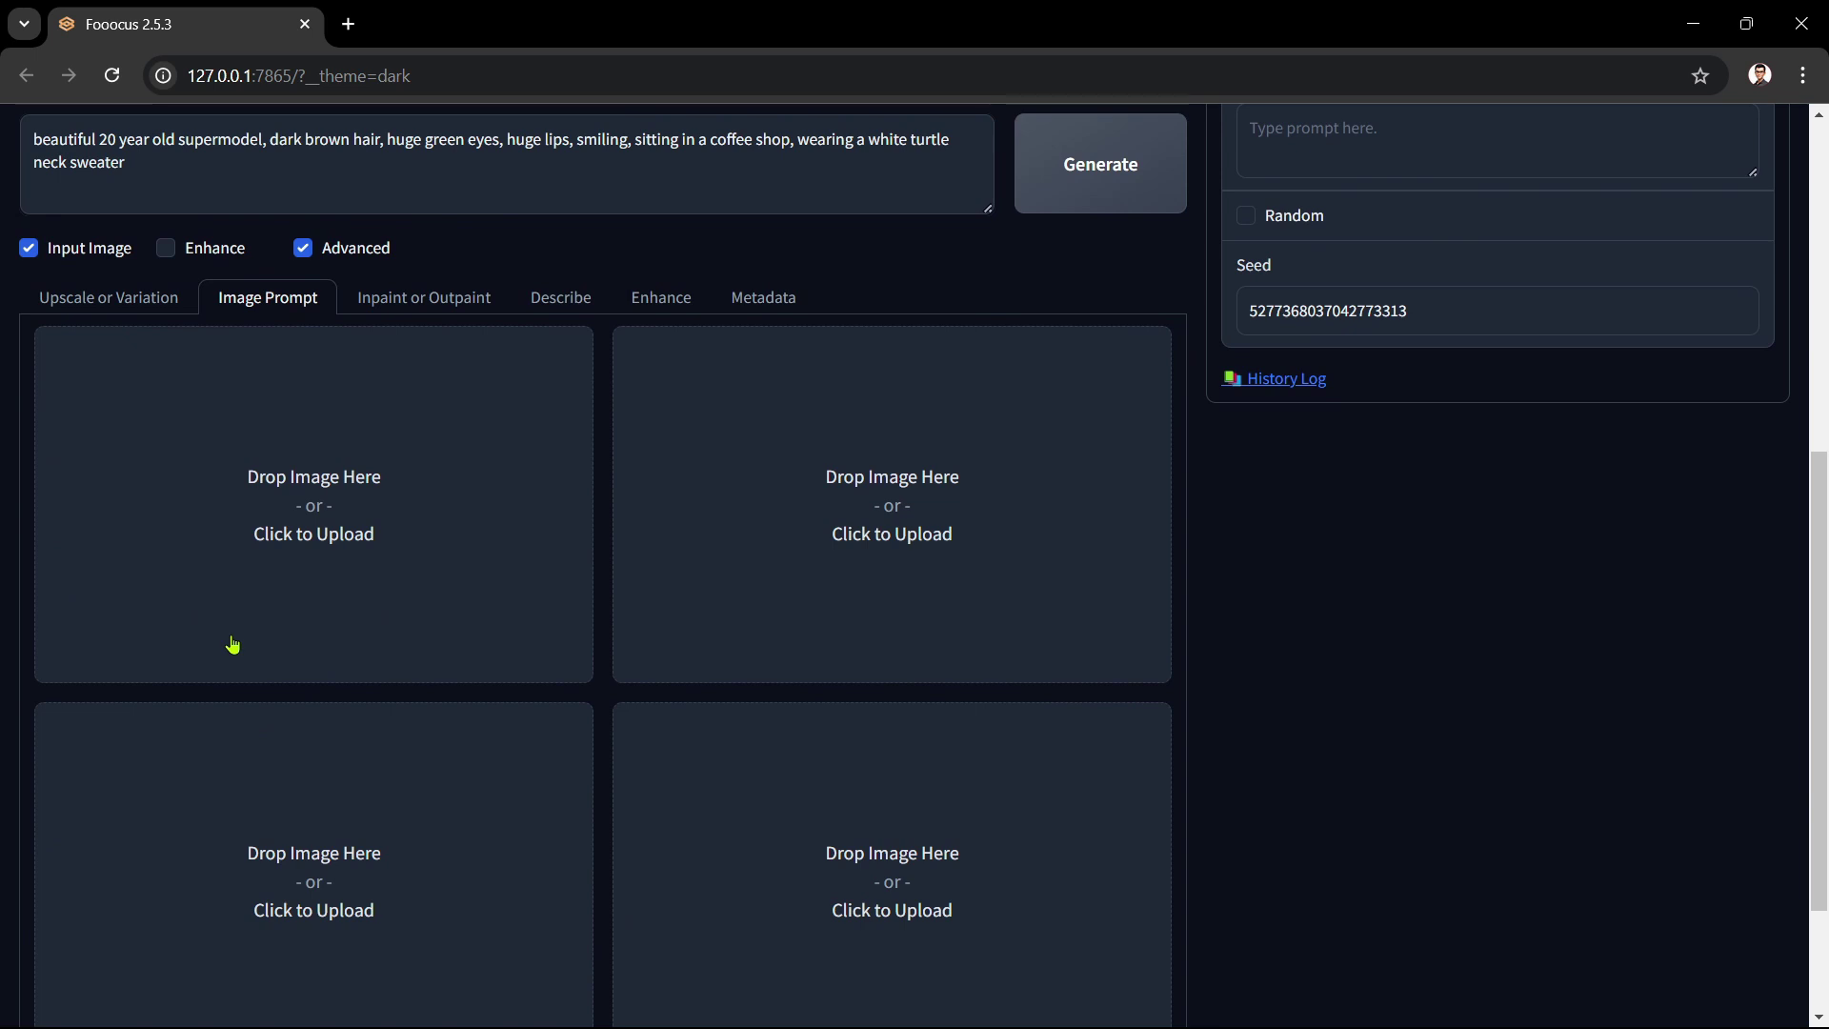
{"action": "scroll", "coordinate": [233, 645], "scroll_direction": "up", "scroll_amount": 3}
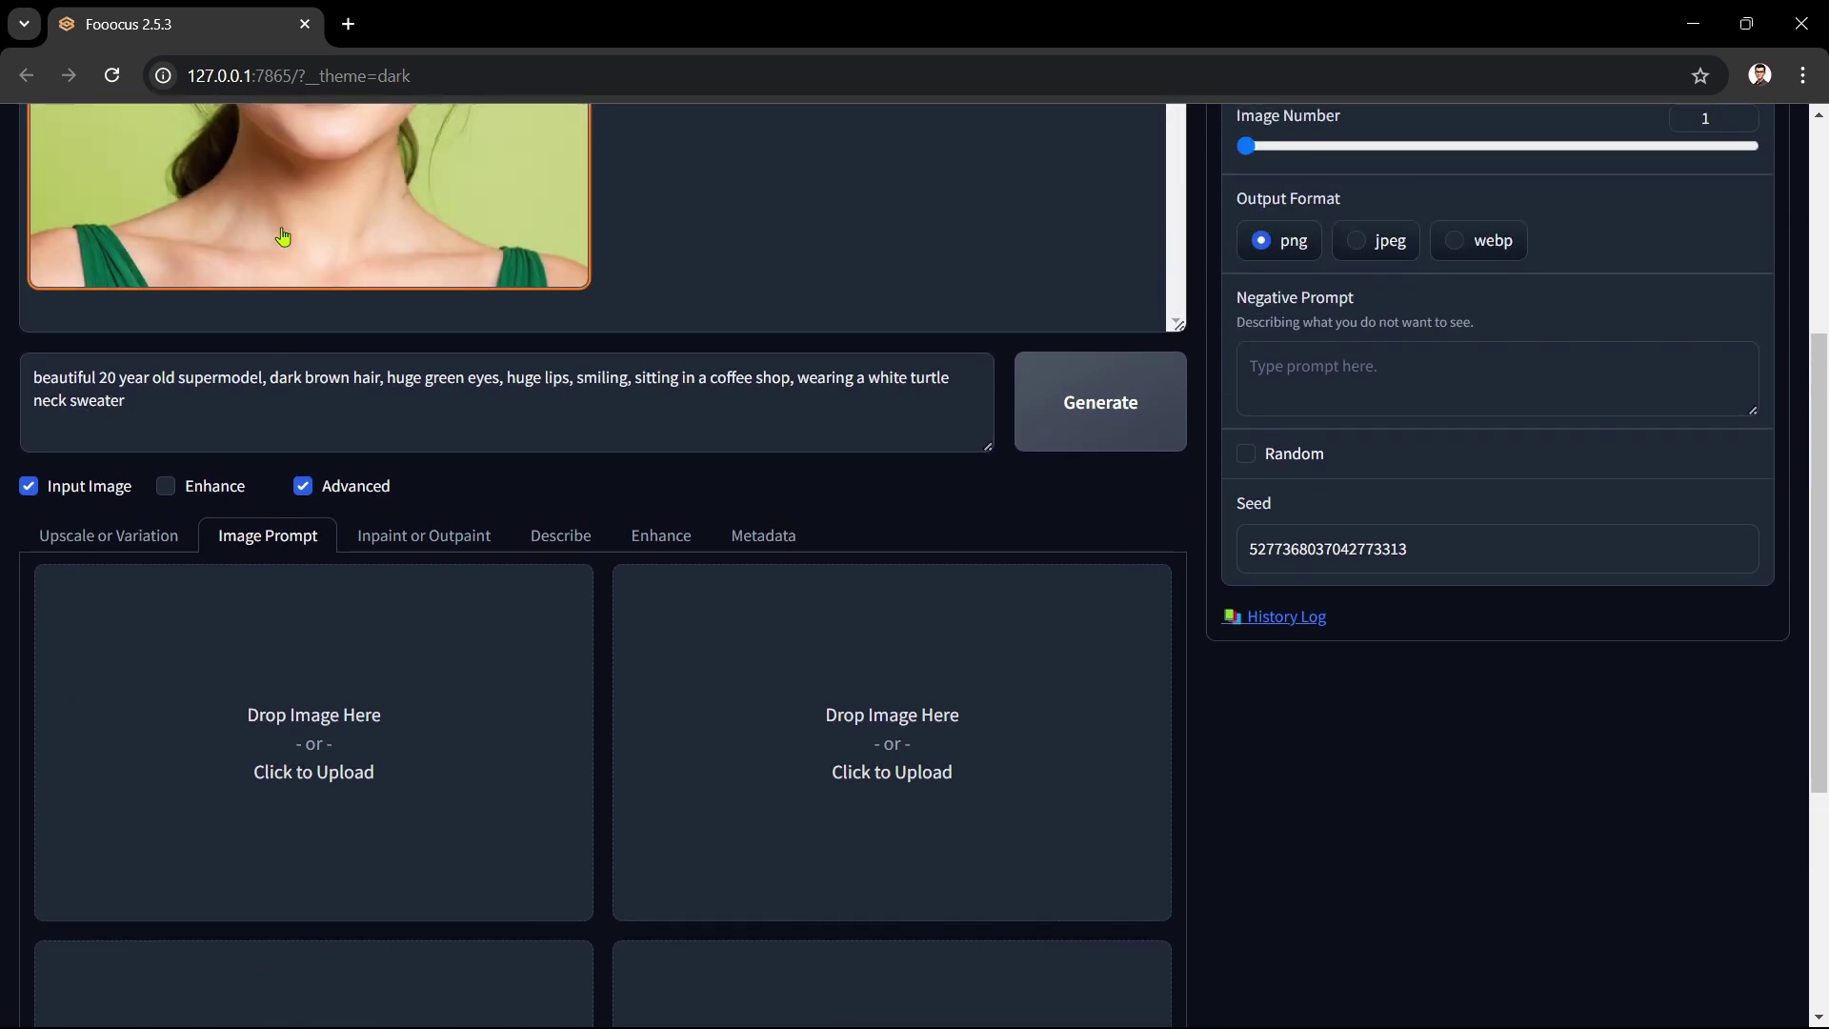
{"action": "left_click_drag", "start_coordinate": [283, 237], "coordinate": [289, 816]}
{"action": "scroll", "coordinate": [291, 823], "scroll_direction": "down", "scroll_amount": 4}
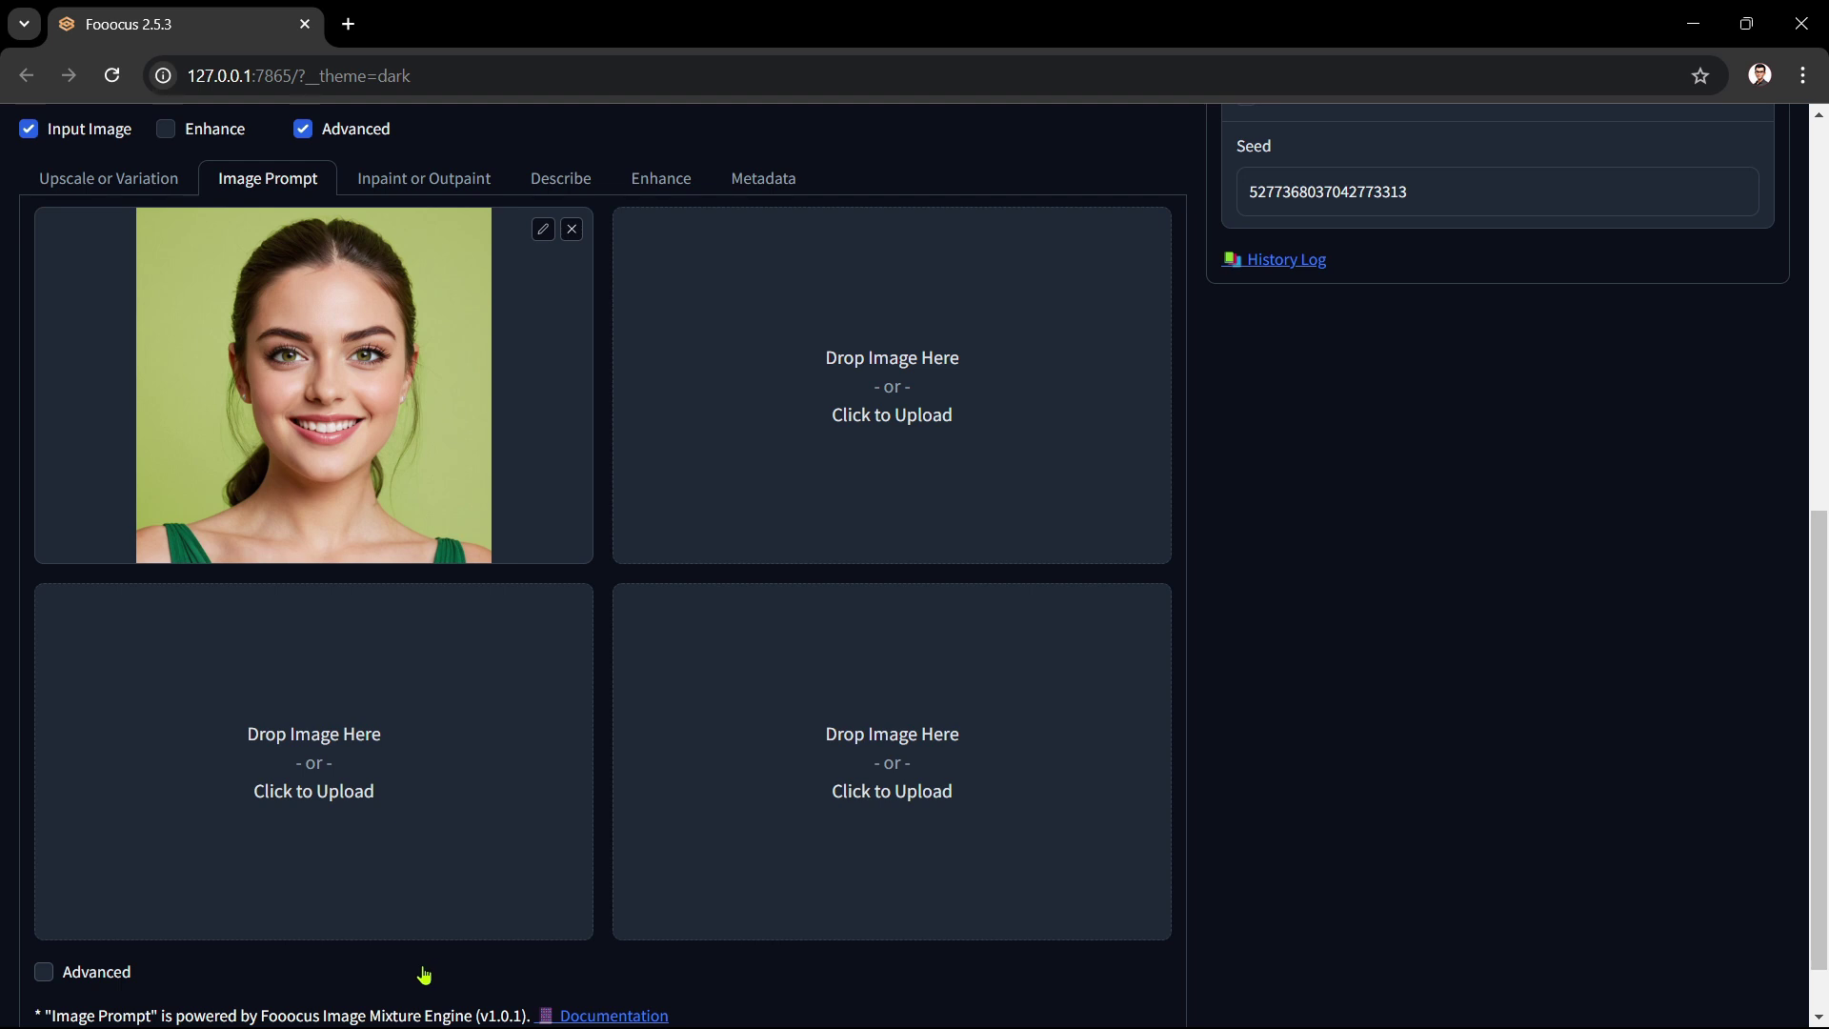
- Show the advanced image prompt options and set the portrait's control type to FaceSwap
{"action": "left_click", "coordinate": [45, 971]}
{"action": "scroll", "coordinate": [152, 982], "scroll_direction": "up", "scroll_amount": 1}
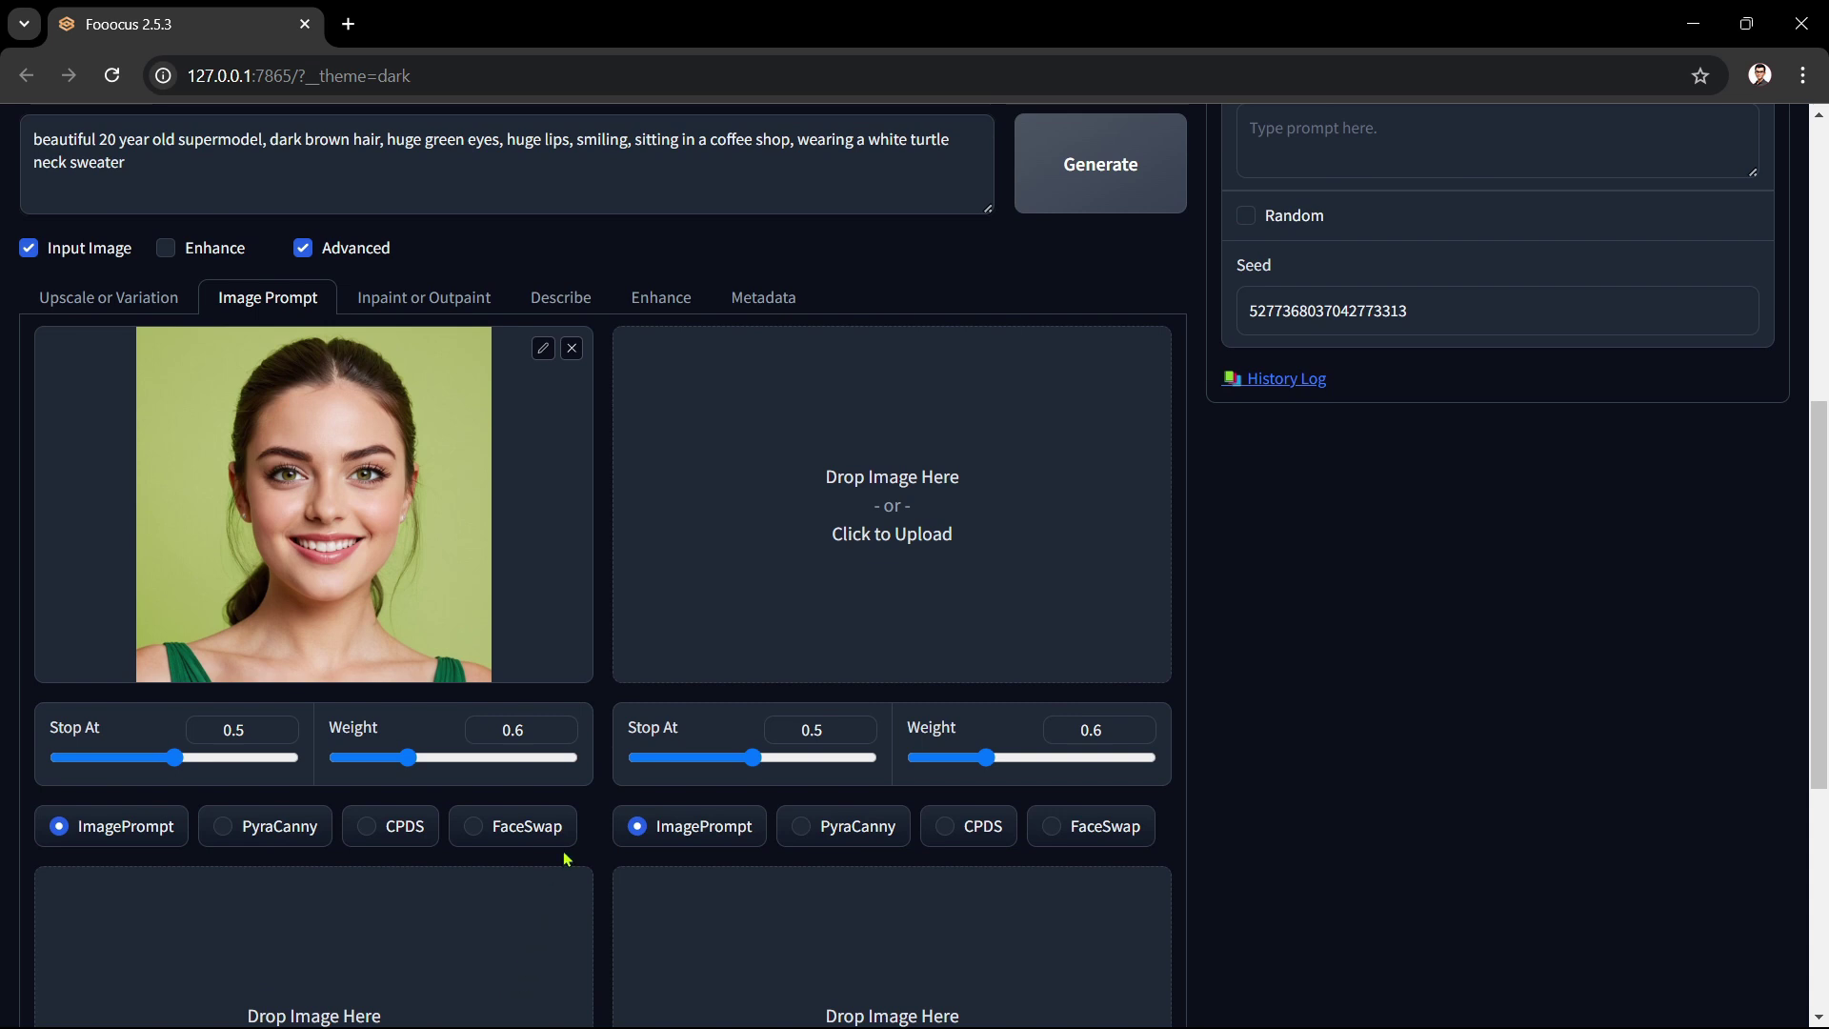
{"action": "left_click", "coordinate": [470, 827]}
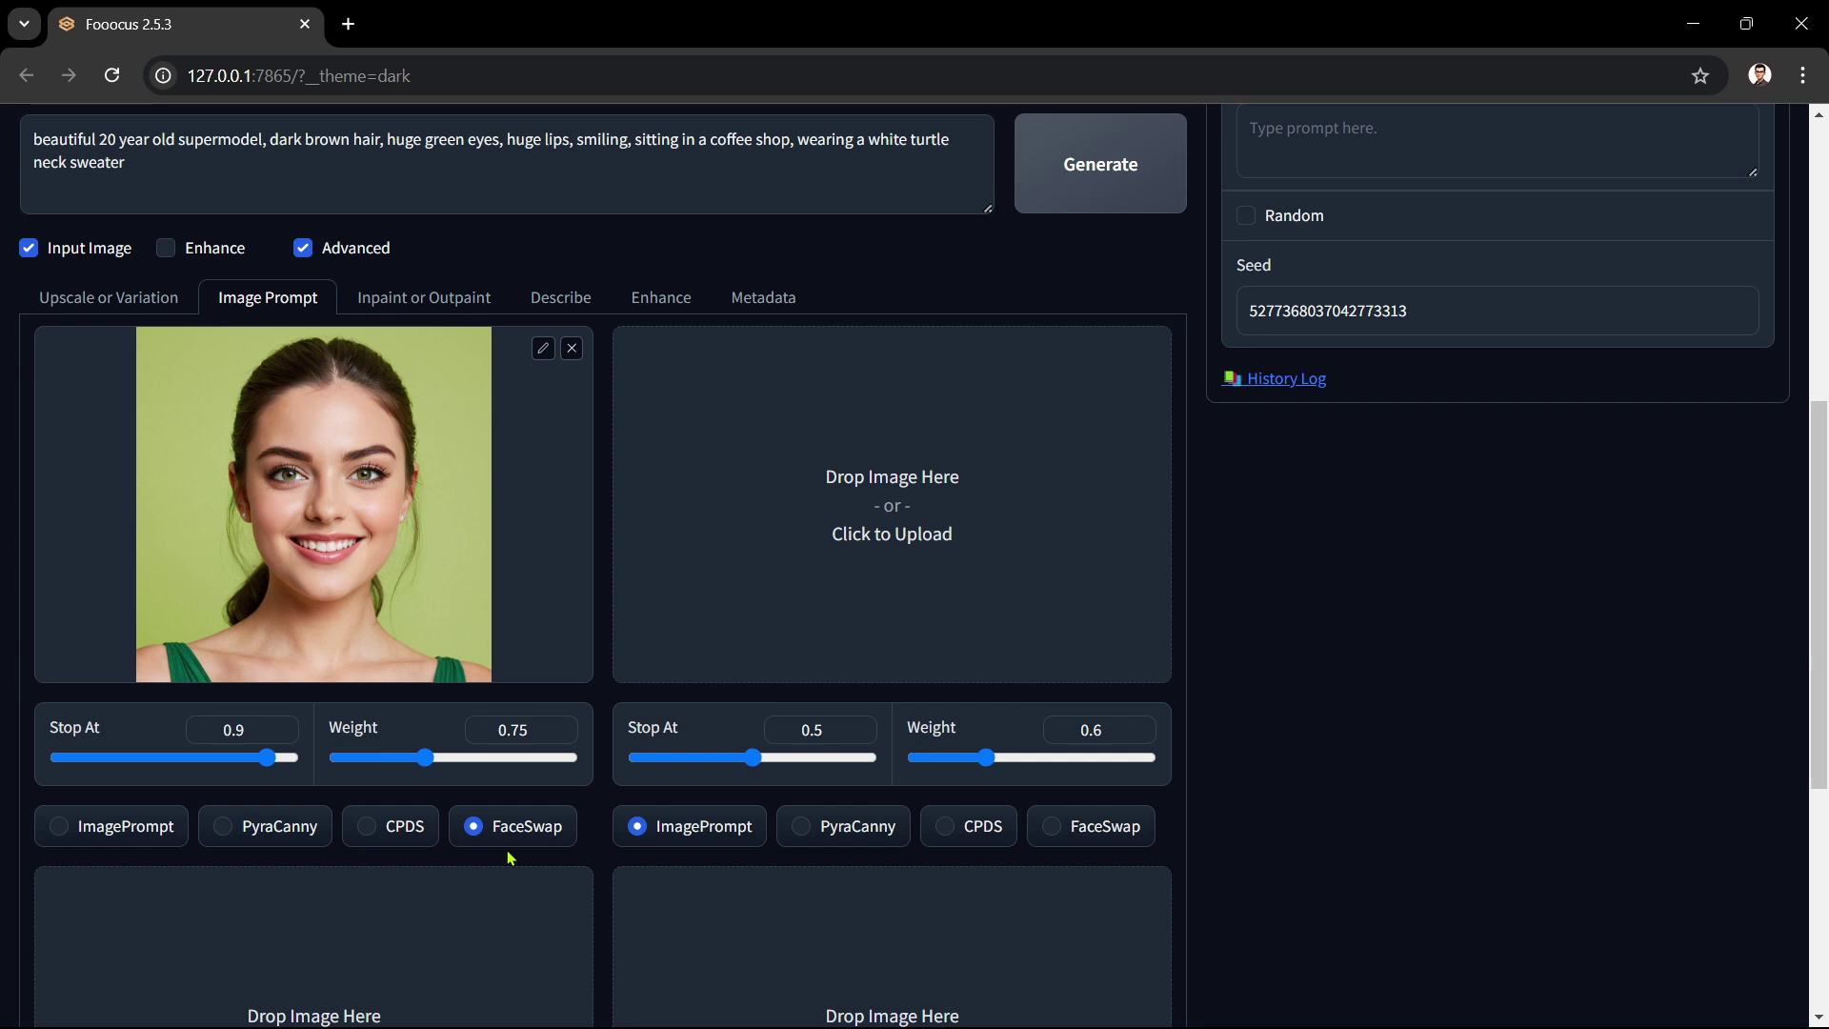
- Set the portrait's Stop At to 1 and Weight to 0.9, and generate the face-swapped image
{"action": "left_click_drag", "start_coordinate": [253, 730], "coordinate": [130, 745]}
{"action": "type", "text": "1"}
{"action": "left_click", "coordinate": [403, 729]}
{"action": "left_click", "coordinate": [388, 726]}
{"action": "type", "text": "0.9"}
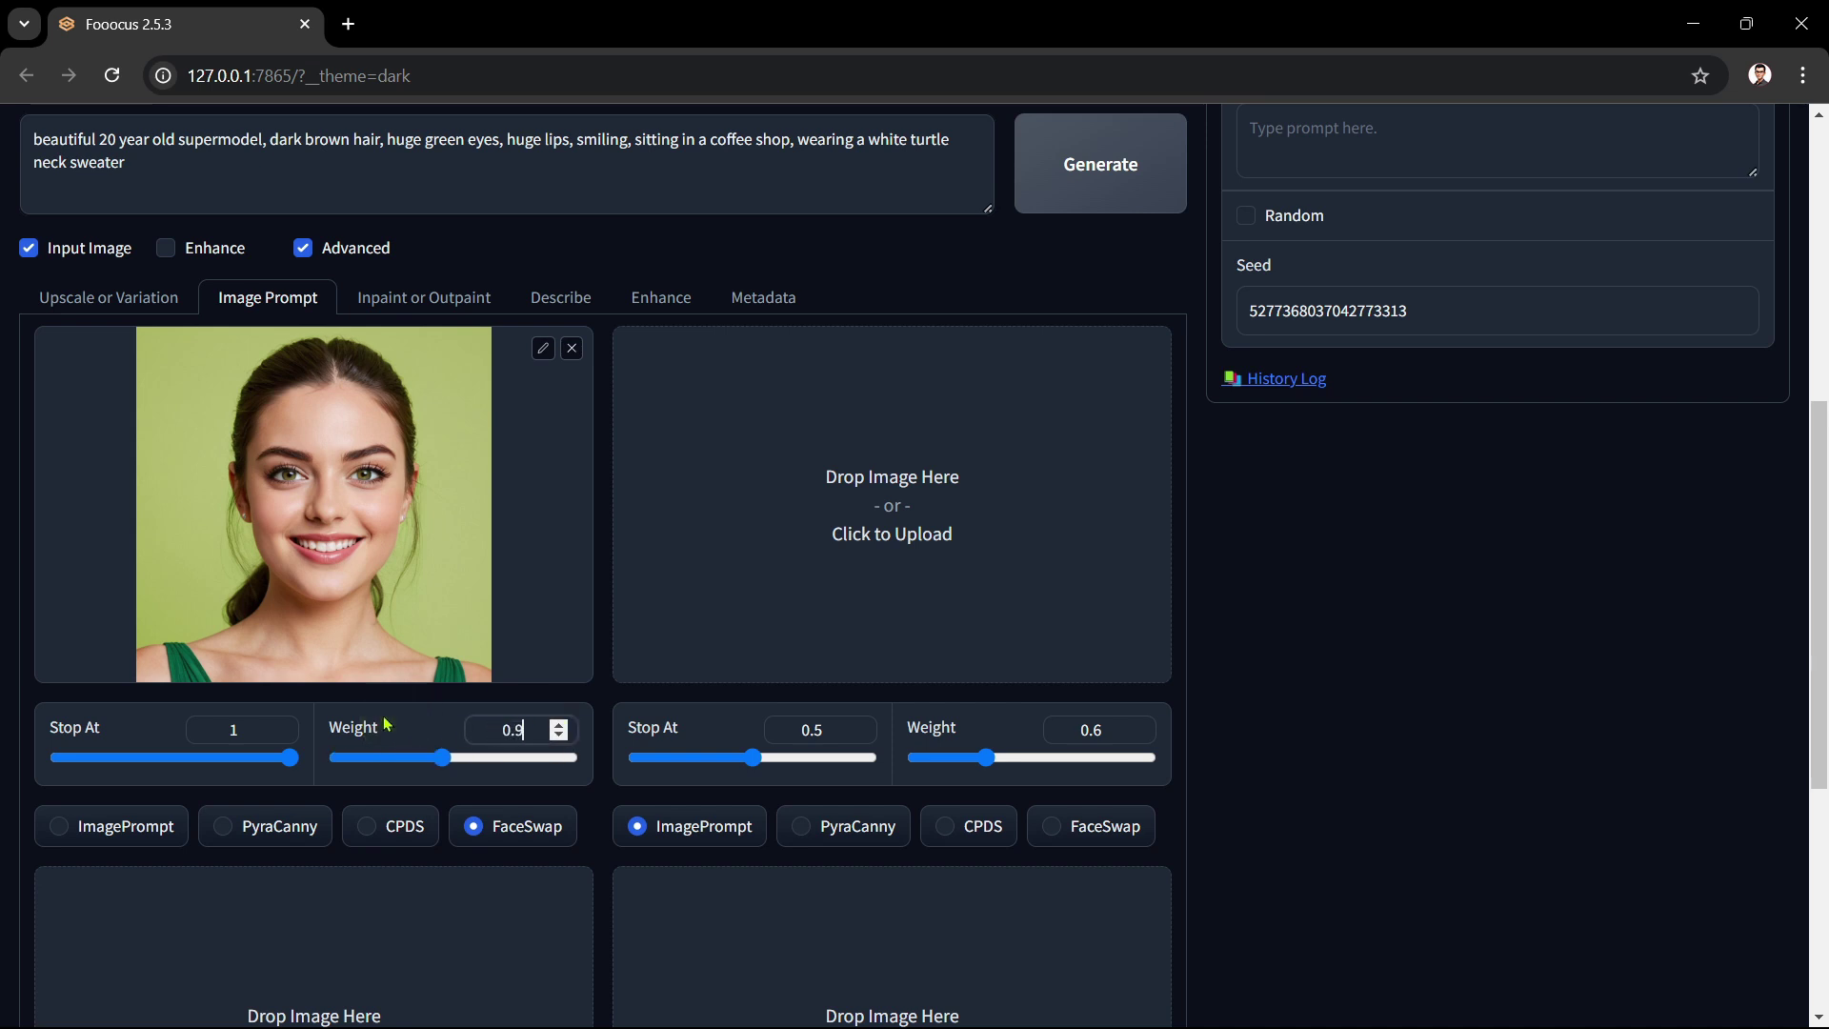
{"action": "left_click", "coordinate": [595, 810]}
{"action": "left_click", "coordinate": [1045, 174]}
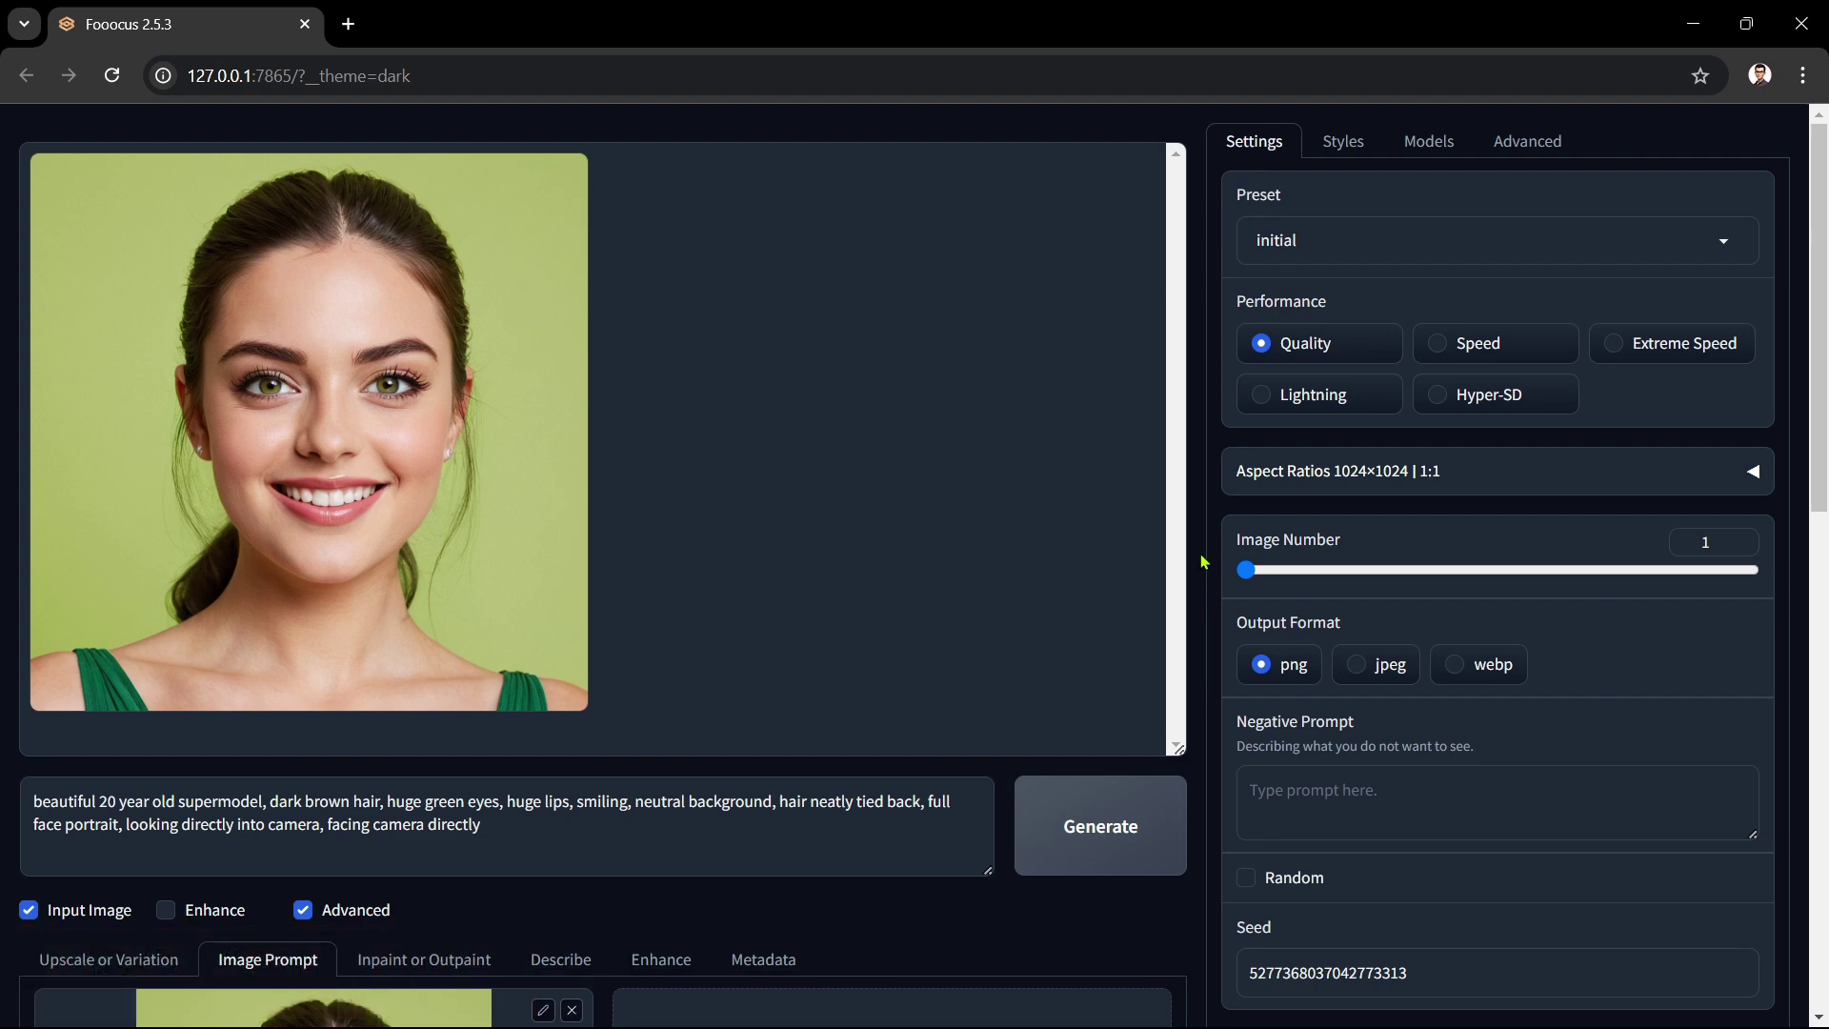
- Clear the whole text prompt, keeping the FaceSwap image prompt in place
{"action": "scroll", "coordinate": [1203, 561], "scroll_direction": "down", "scroll_amount": 6}
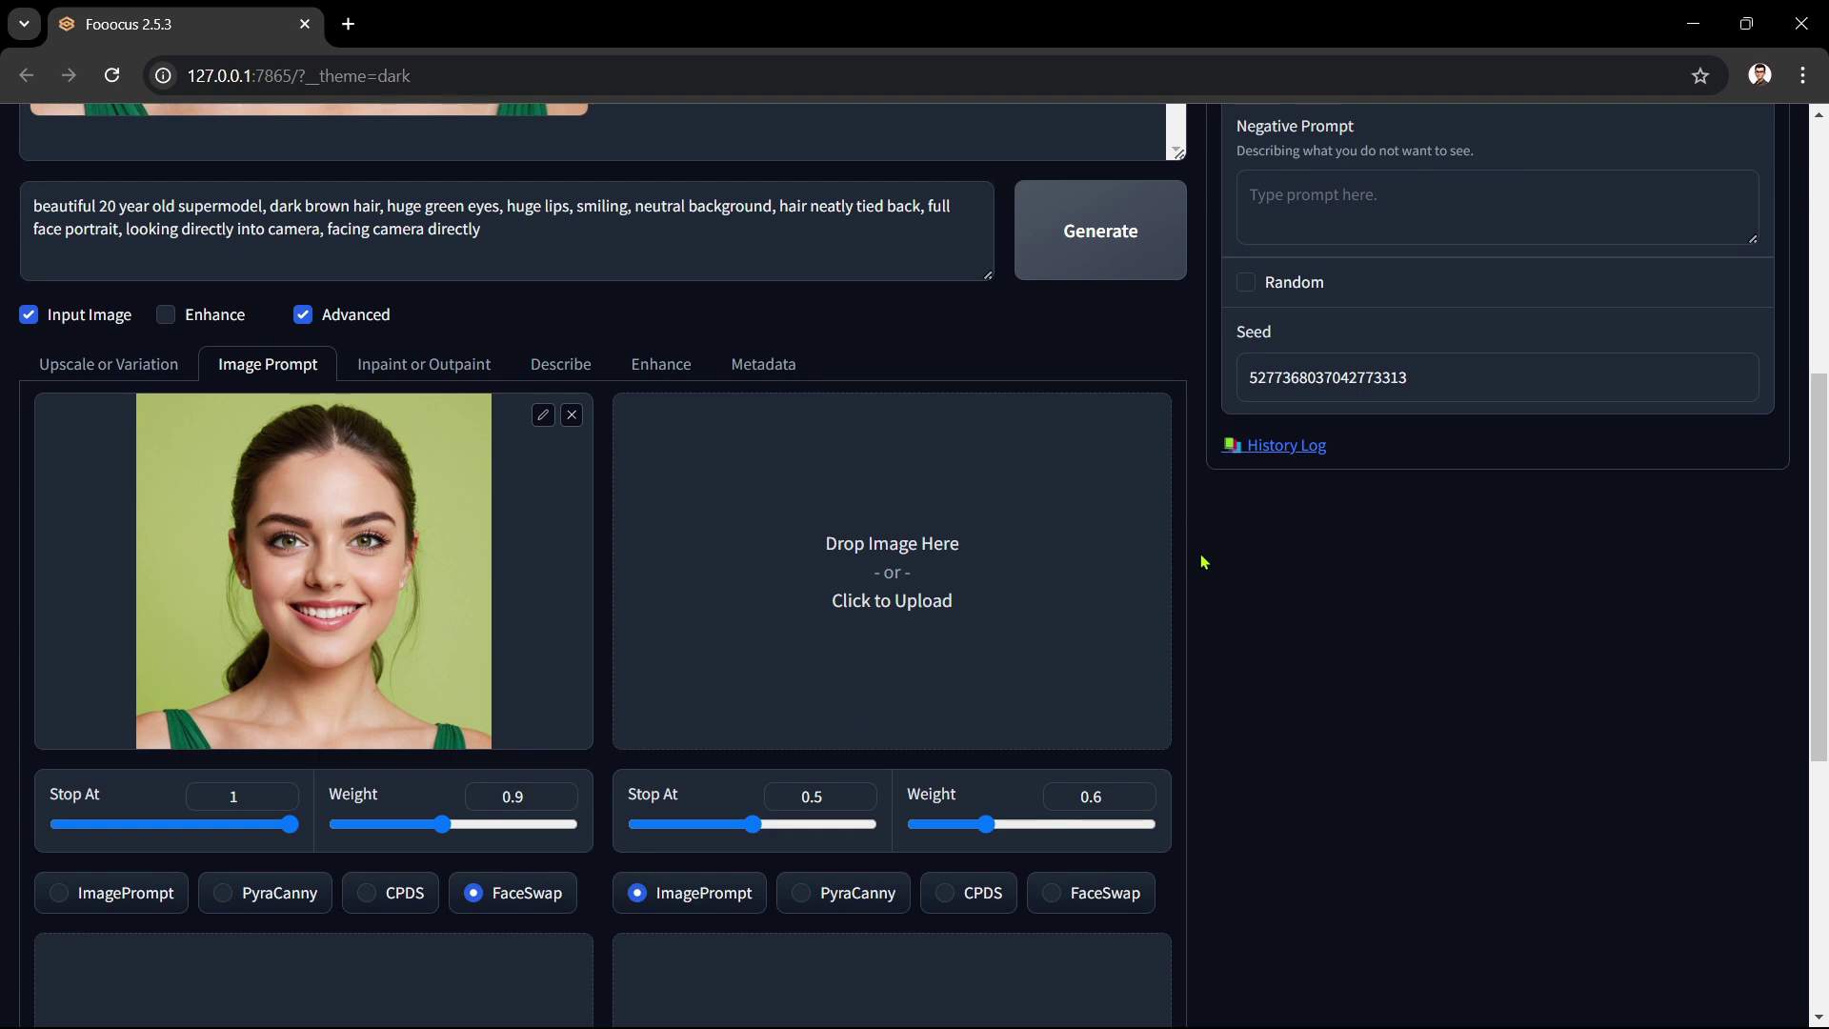
{"action": "left_click_drag", "start_coordinate": [490, 233], "coordinate": [43, 209]}
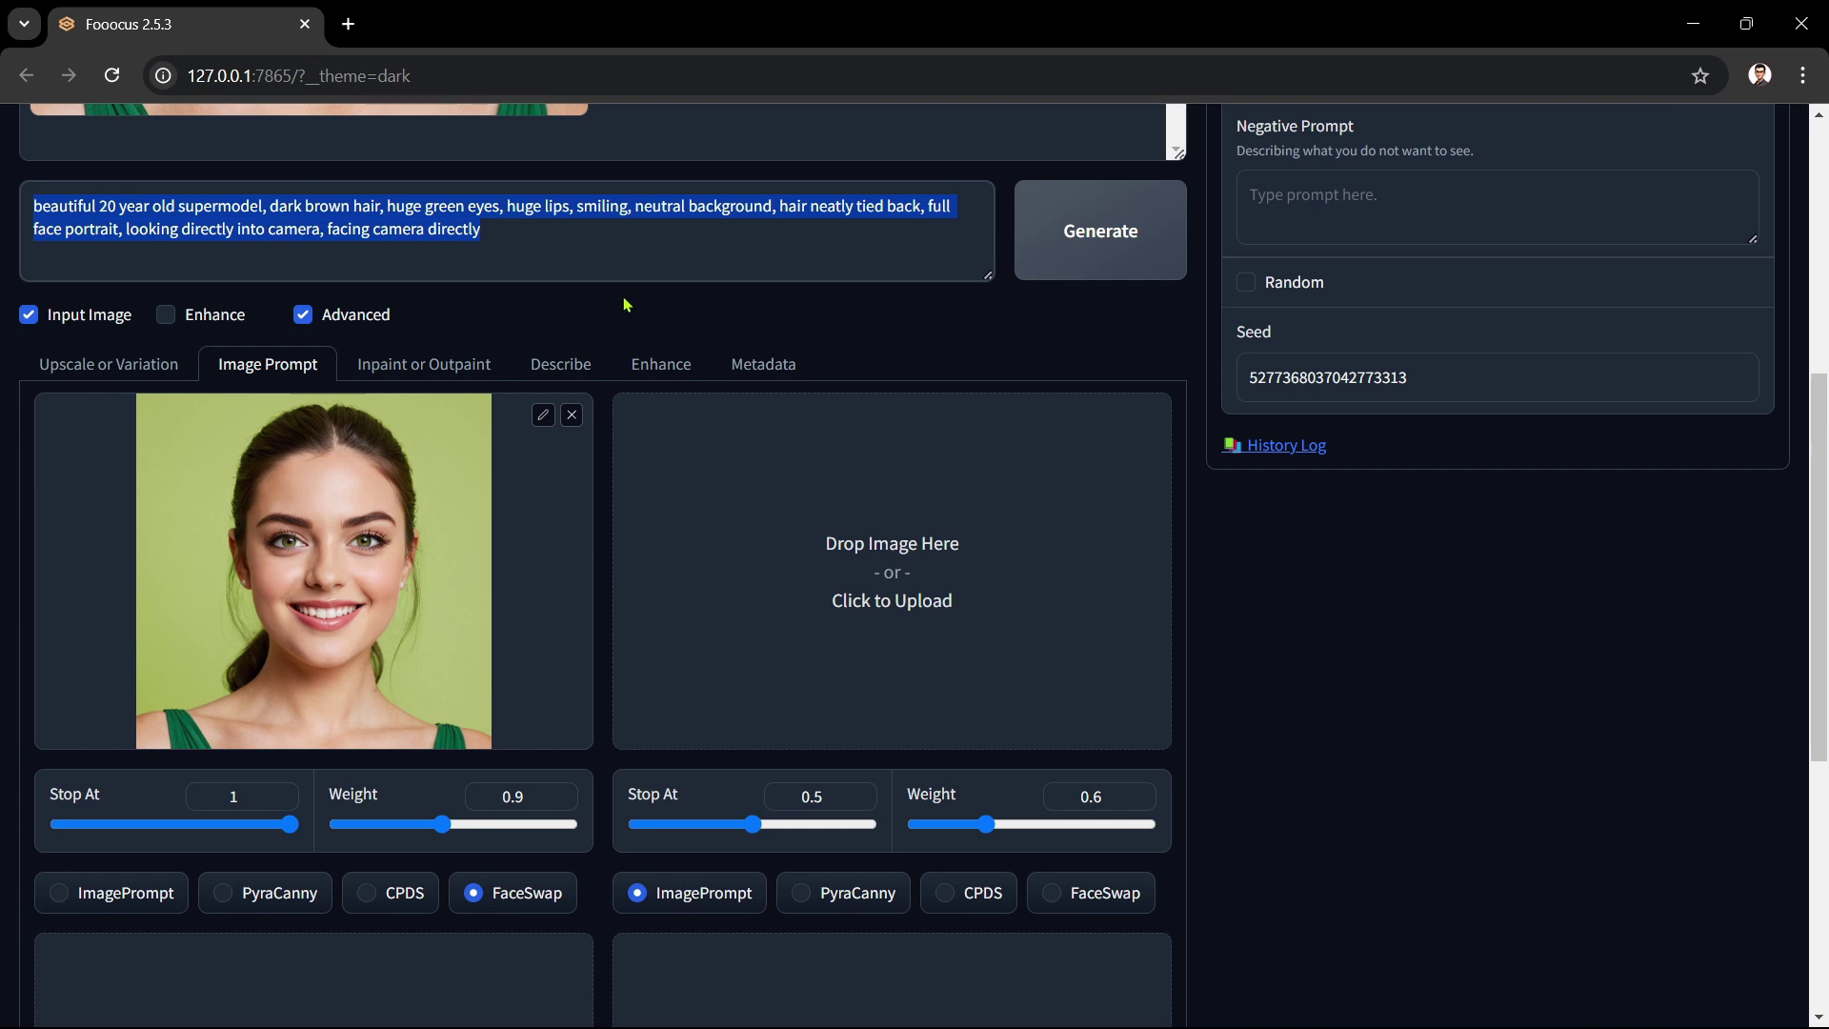
{"action": "key", "text": "BackSpace"}
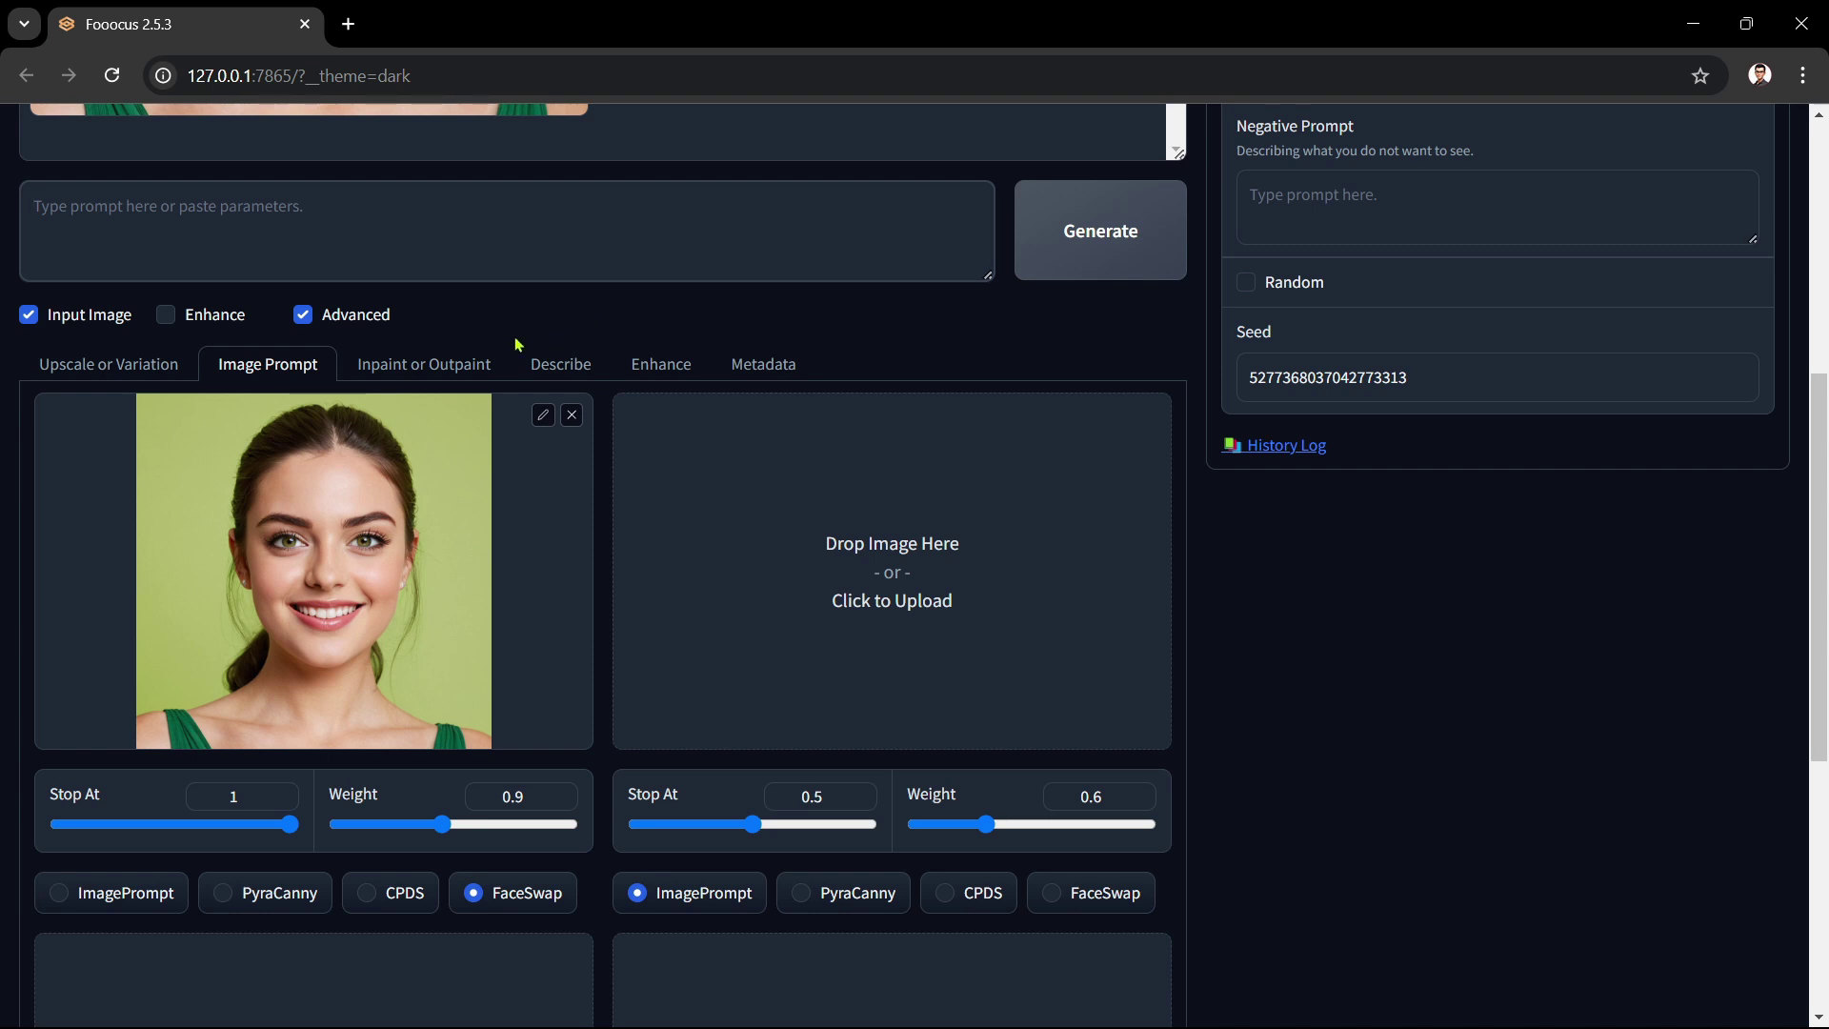
- Load pose-image.png from the Foxton (E:) drive as the inpaint image and paint a mask over the woman's entire face
{"action": "left_click", "coordinate": [445, 369]}
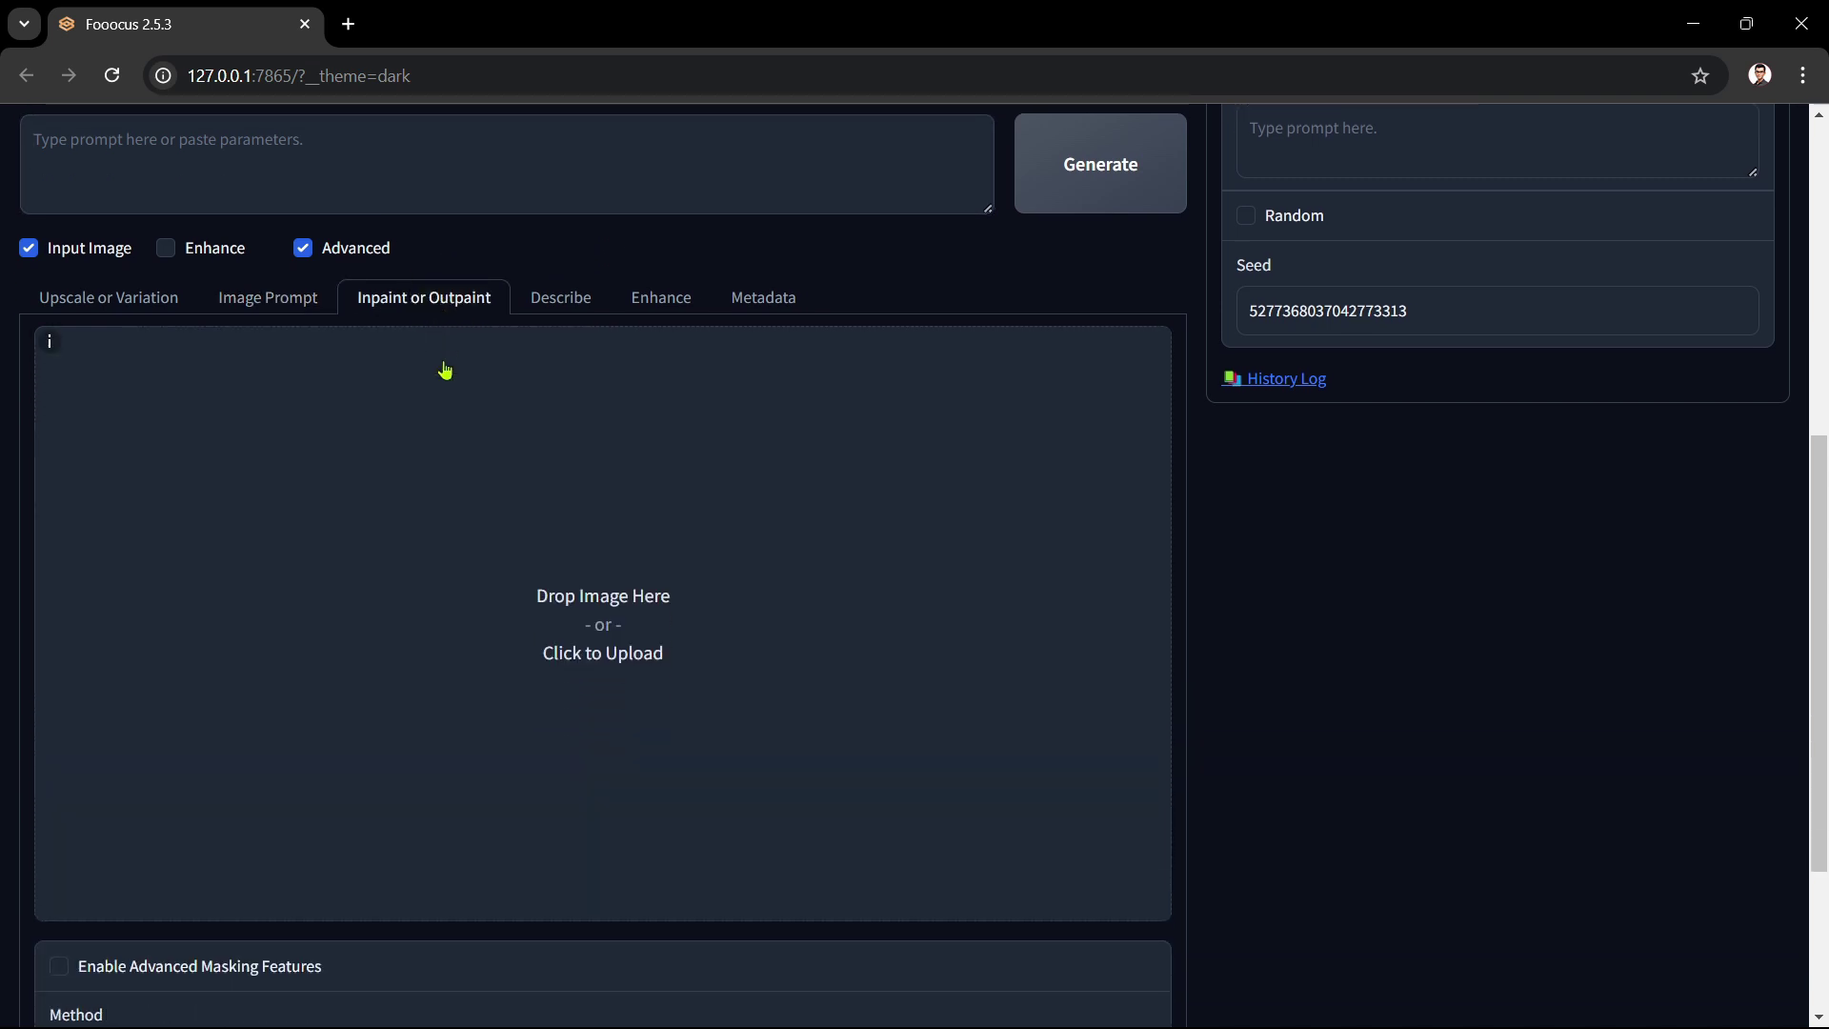
{"action": "left_click", "coordinate": [943, 1008]}
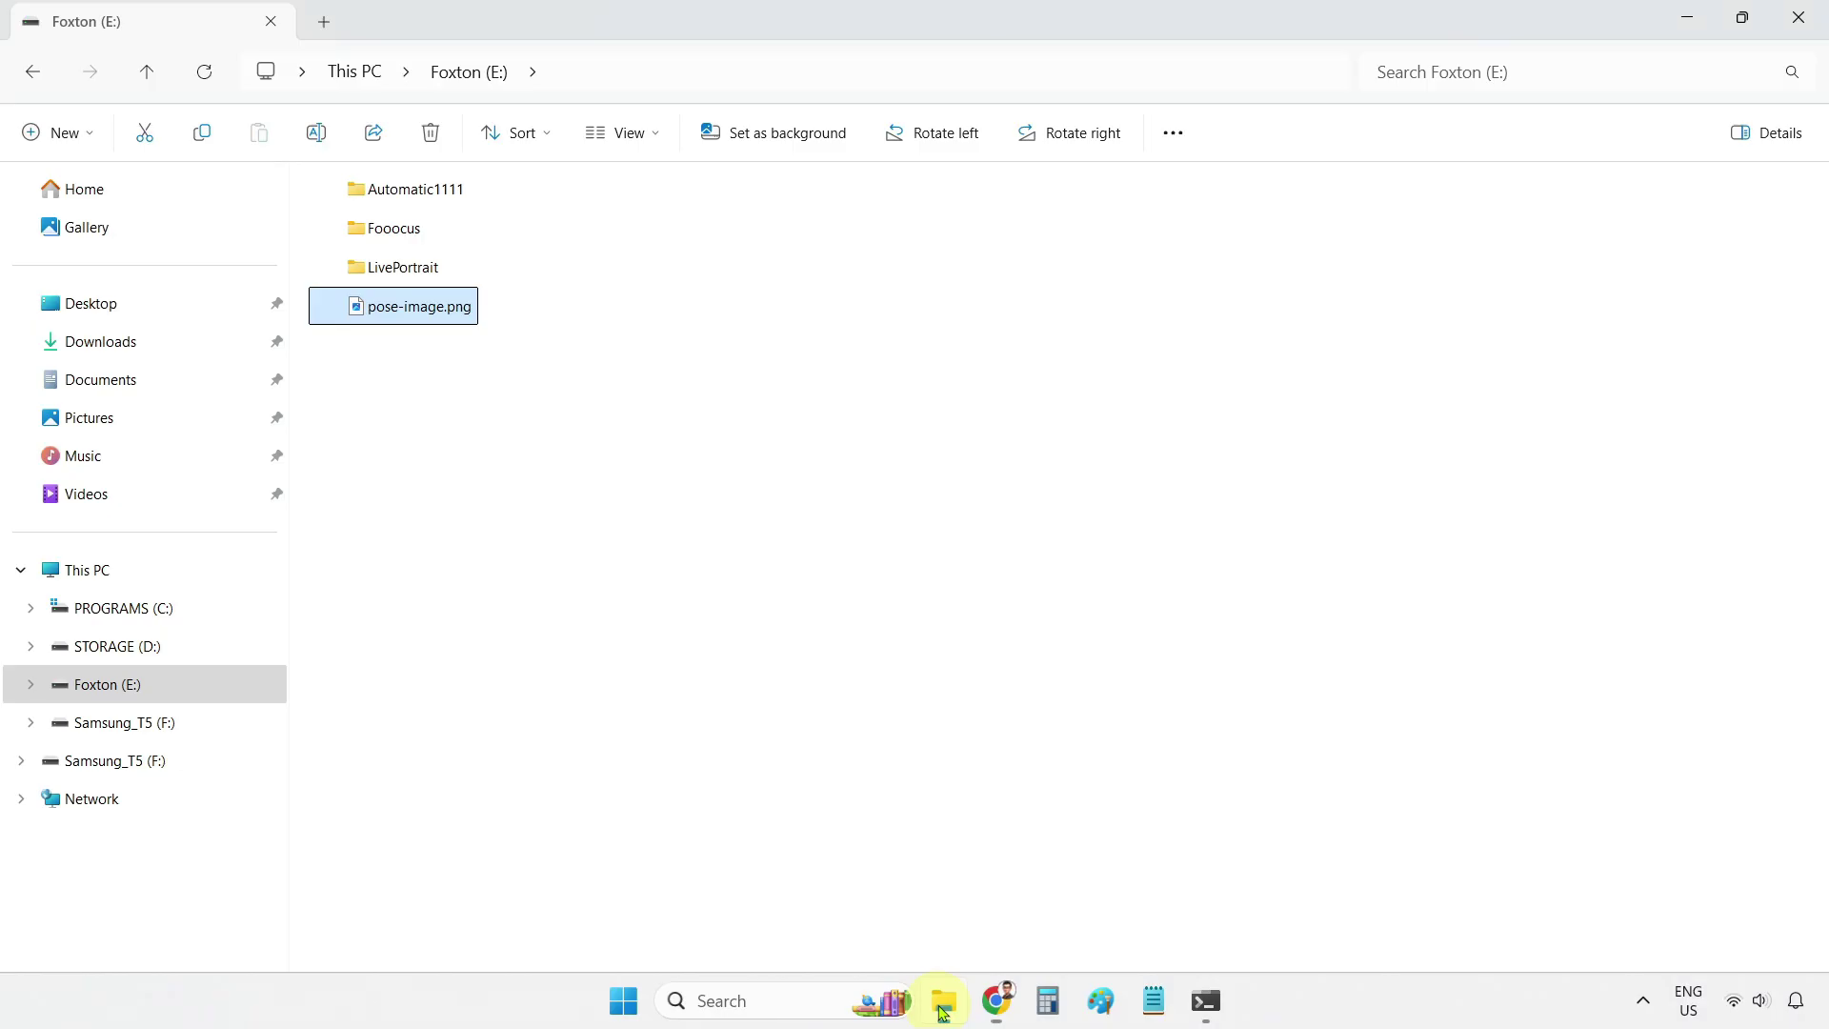
{"action": "left_click_drag", "start_coordinate": [437, 306], "coordinate": [602, 623]}
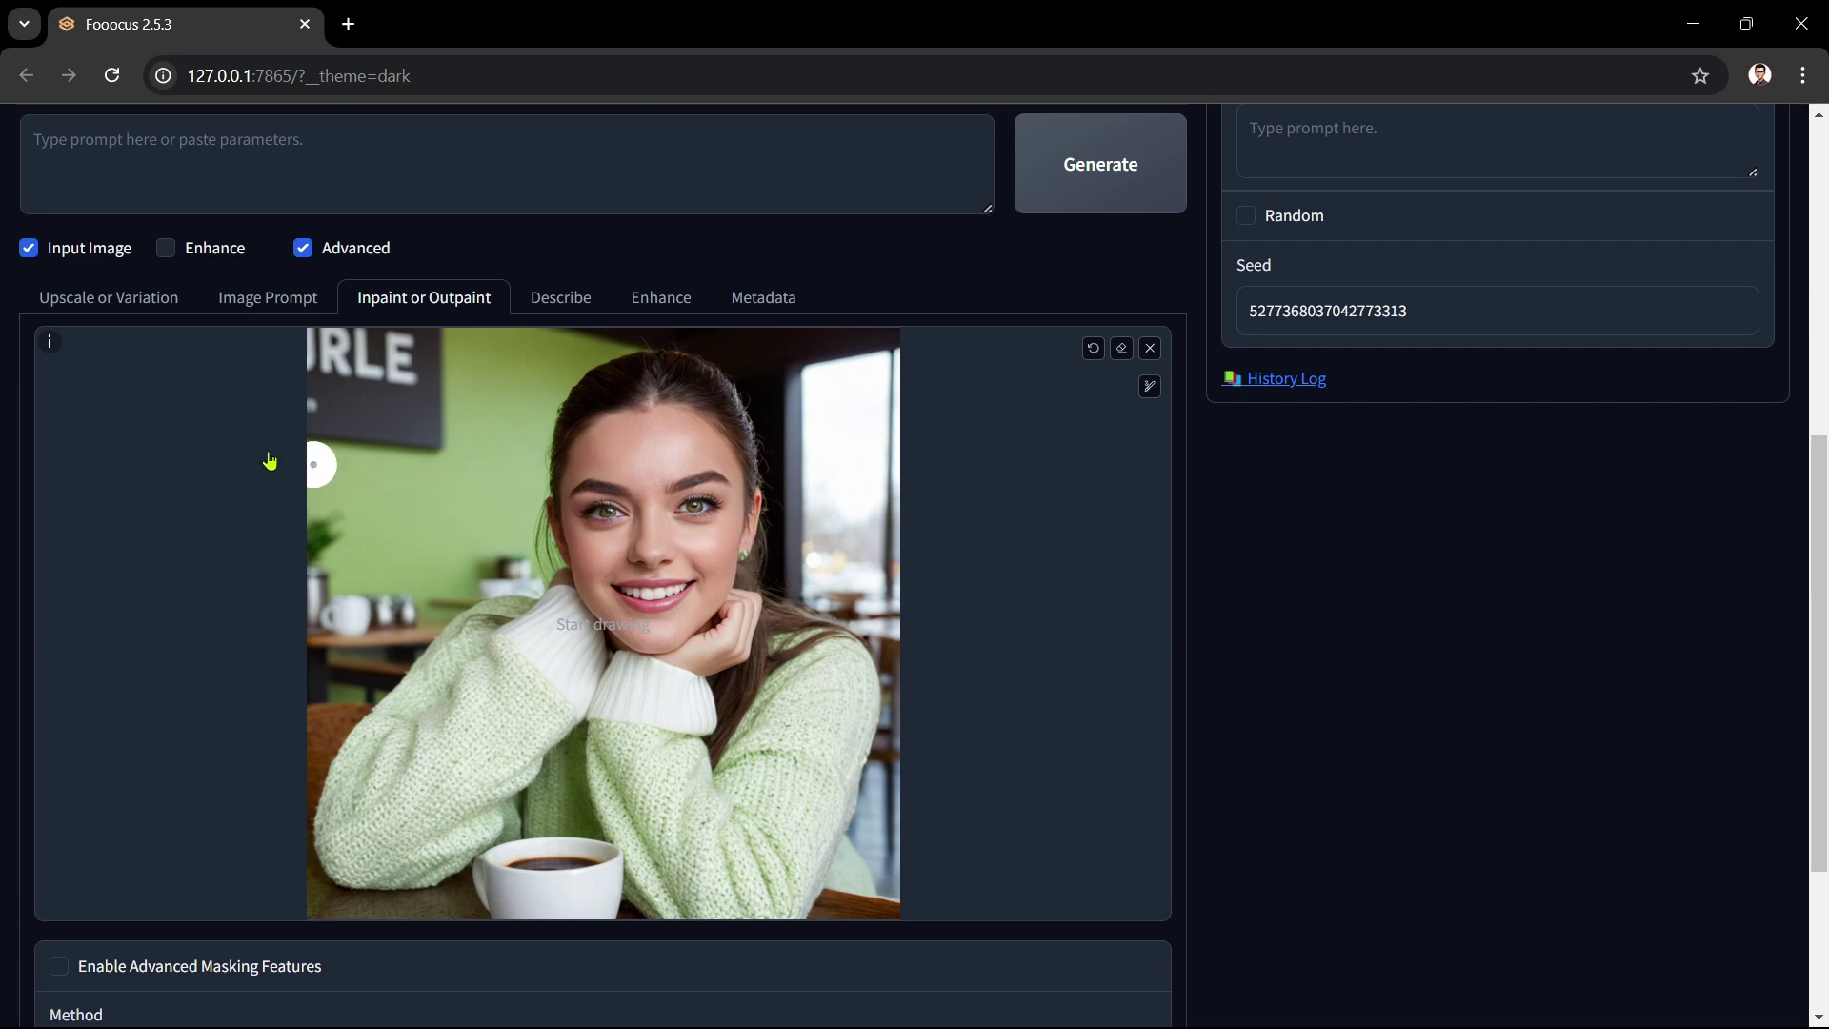
{"action": "mouse_move", "coordinate": [55, 345]}
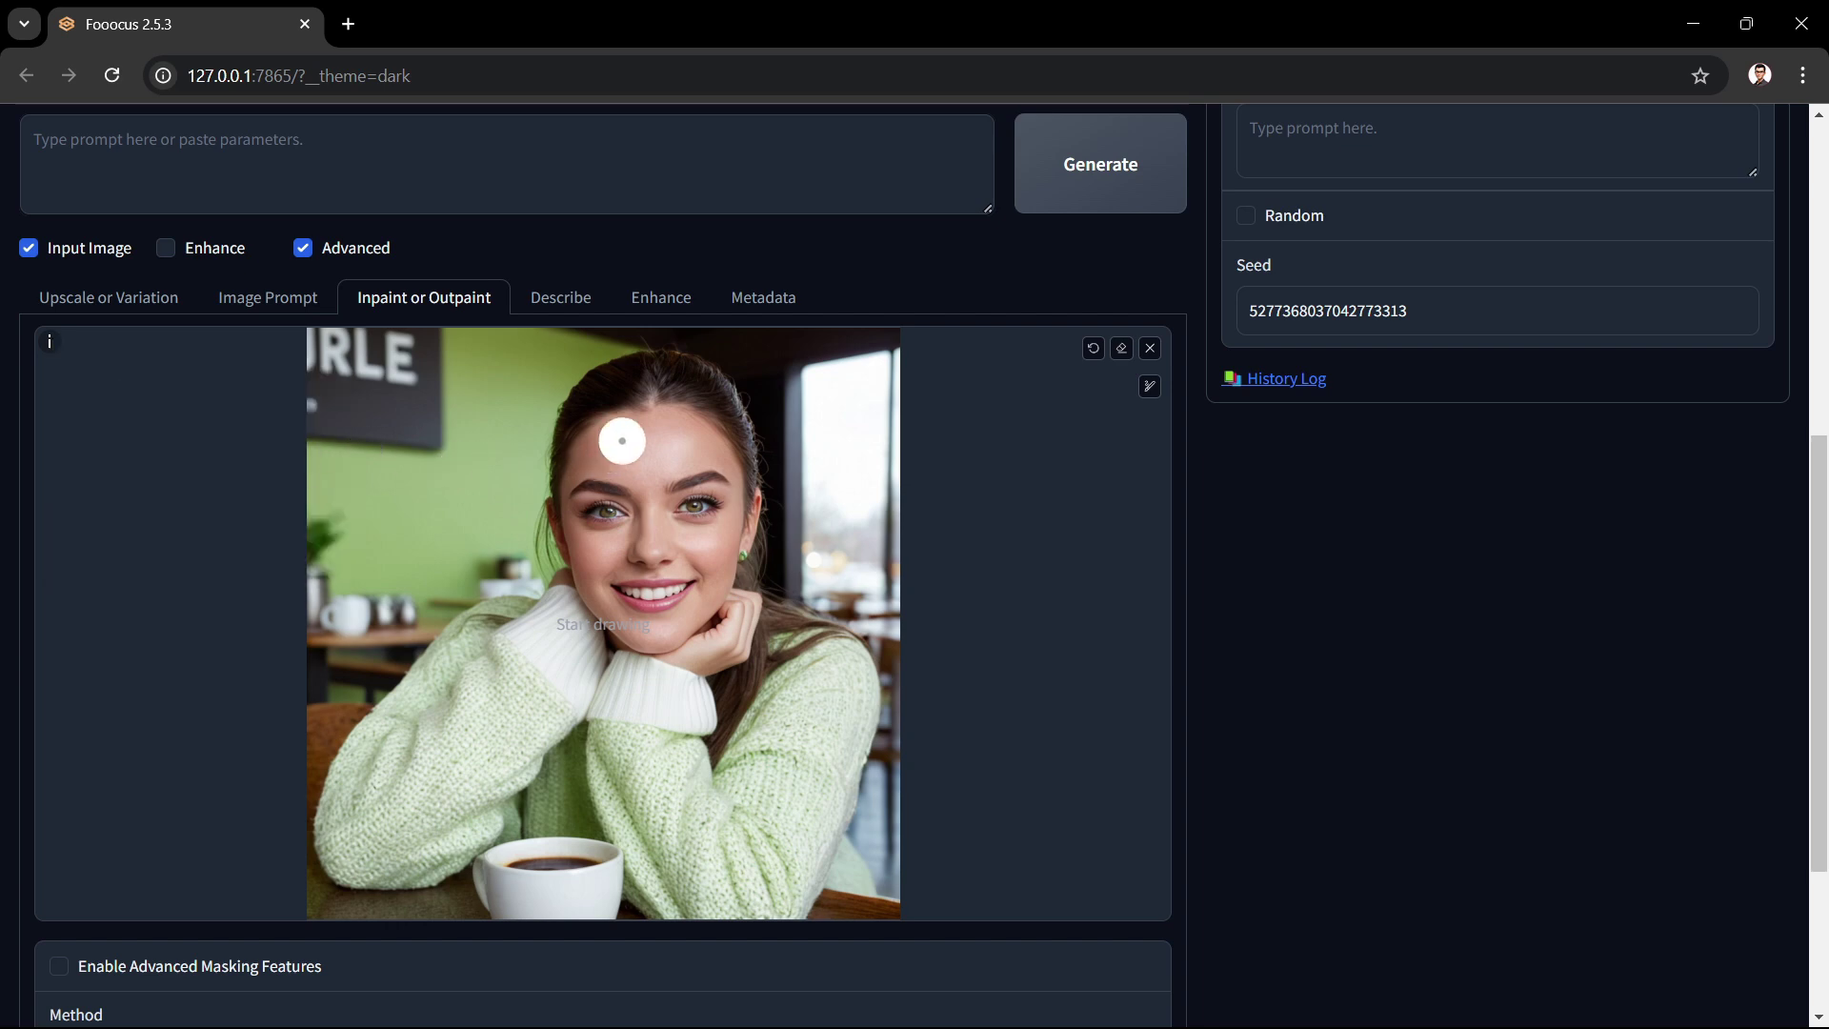
{"action": "mouse_move", "coordinate": [633, 424]}
{"action": "left_mouse_down"}
{"action": "mouse_move", "coordinate": [577, 469]}
{"action": "mouse_move", "coordinate": [580, 559]}
{"action": "mouse_move", "coordinate": [632, 630]}
{"action": "mouse_move", "coordinate": [671, 637]}
{"action": "mouse_move", "coordinate": [718, 572]}
{"action": "mouse_move", "coordinate": [725, 458]}
{"action": "mouse_move", "coordinate": [653, 416]}
{"action": "mouse_move", "coordinate": [596, 492]}
{"action": "mouse_move", "coordinate": [651, 605]}
{"action": "mouse_move", "coordinate": [691, 533]}
{"action": "mouse_move", "coordinate": [693, 467]}
{"action": "mouse_move", "coordinate": [658, 462]}
{"action": "mouse_move", "coordinate": [625, 513]}
{"action": "mouse_move", "coordinate": [647, 559]}
{"action": "mouse_move", "coordinate": [682, 510]}
{"action": "left_mouse_up"}
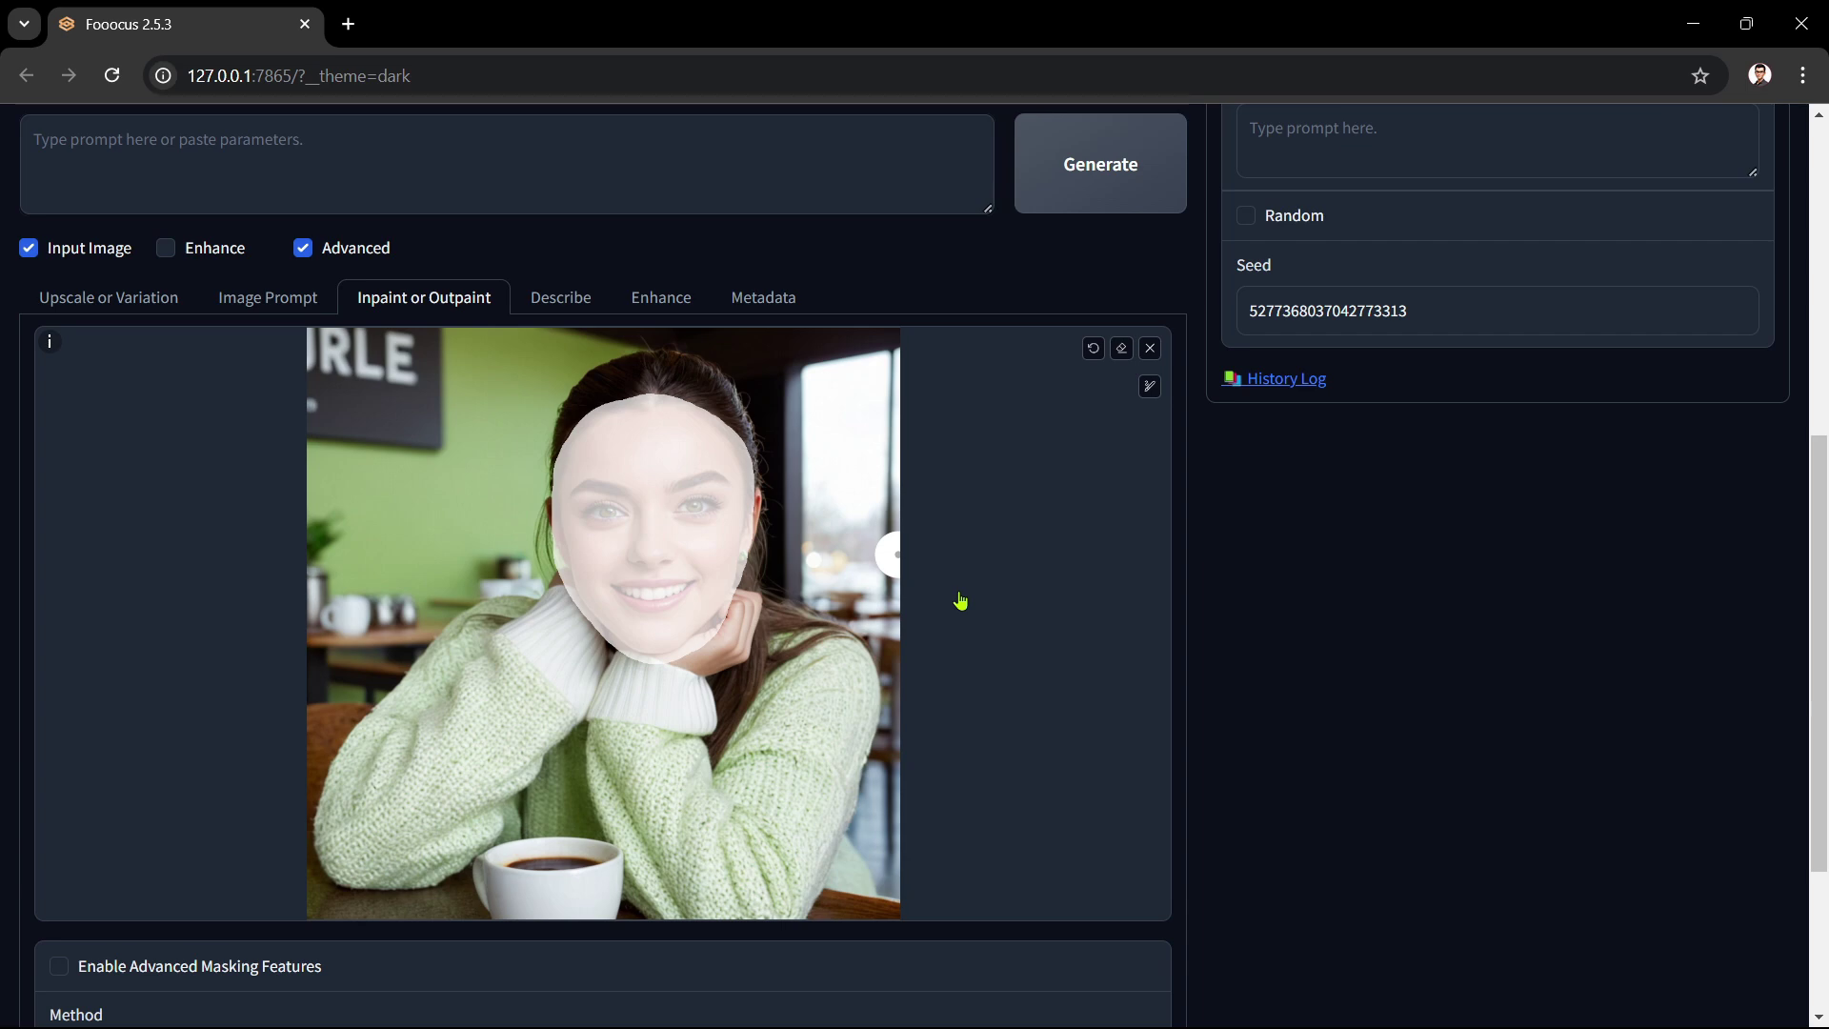
- Enable Developer Debug Mode and Mixing Image Prompt and Inpaint, and generate the inpainted face swap
{"action": "scroll", "coordinate": [1231, 664], "scroll_direction": "up", "scroll_amount": 7}
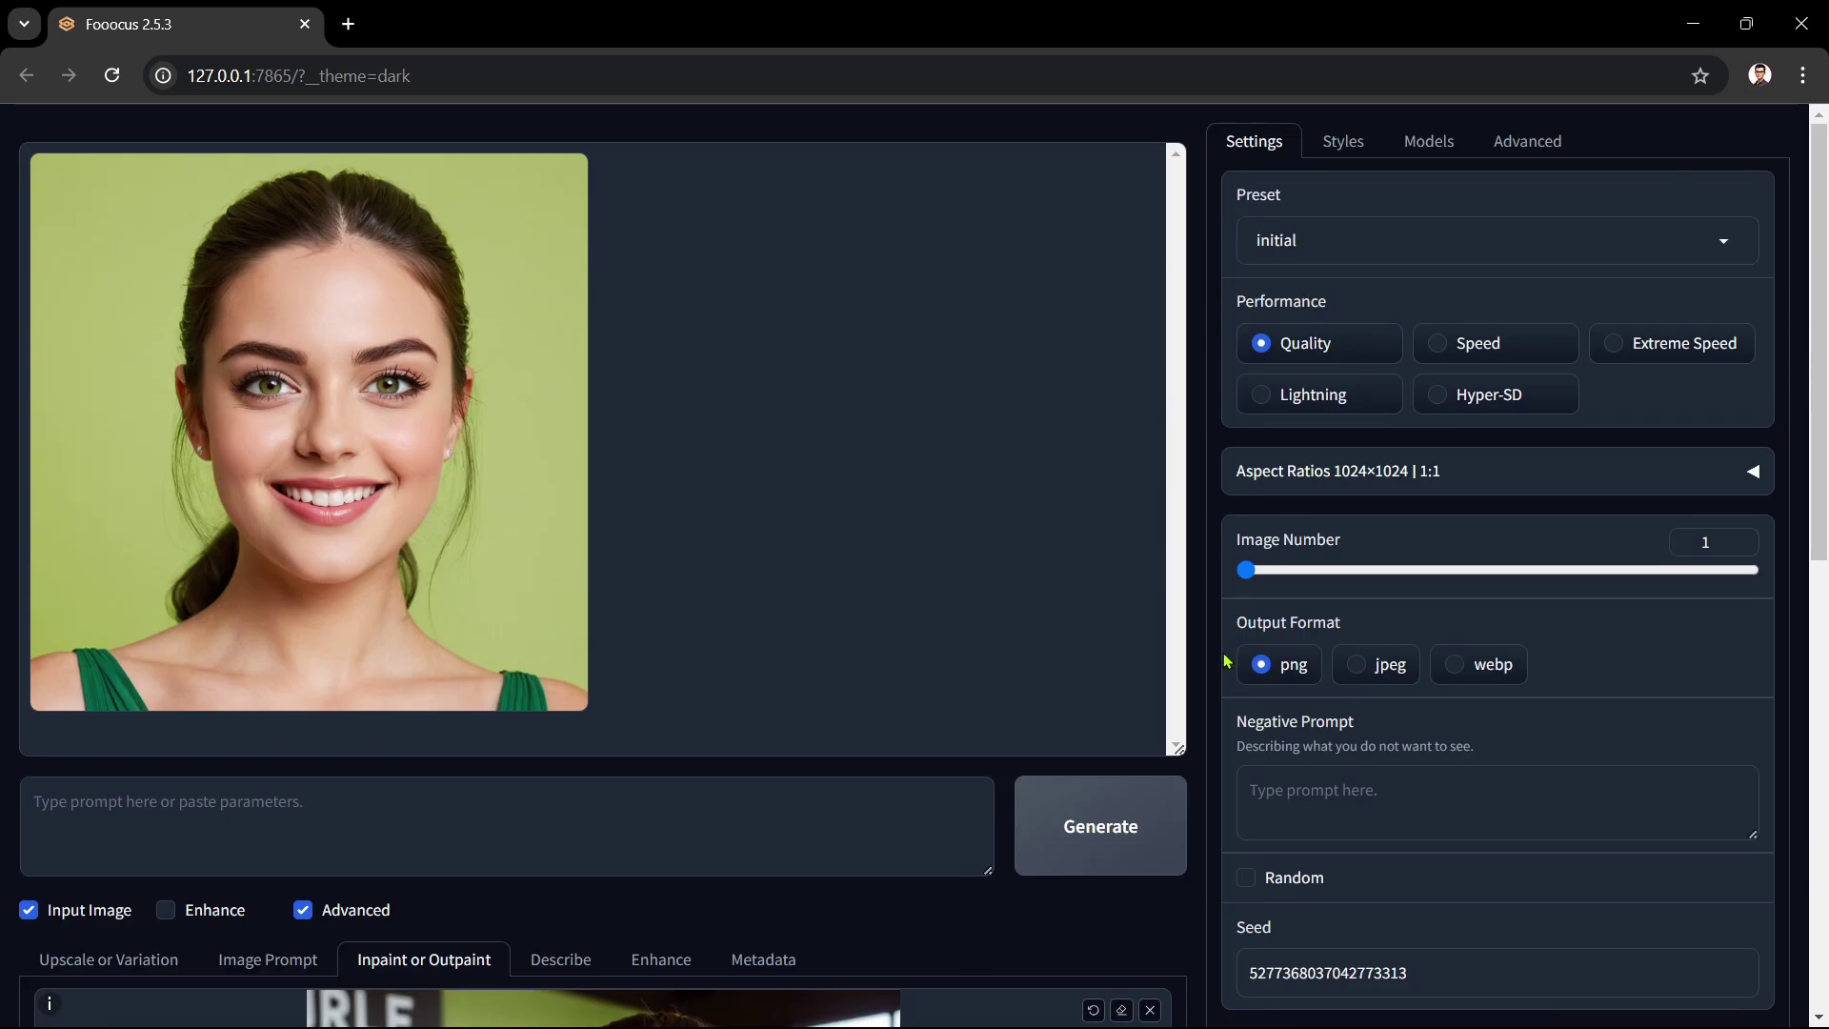
{"action": "left_click", "coordinate": [1526, 152]}
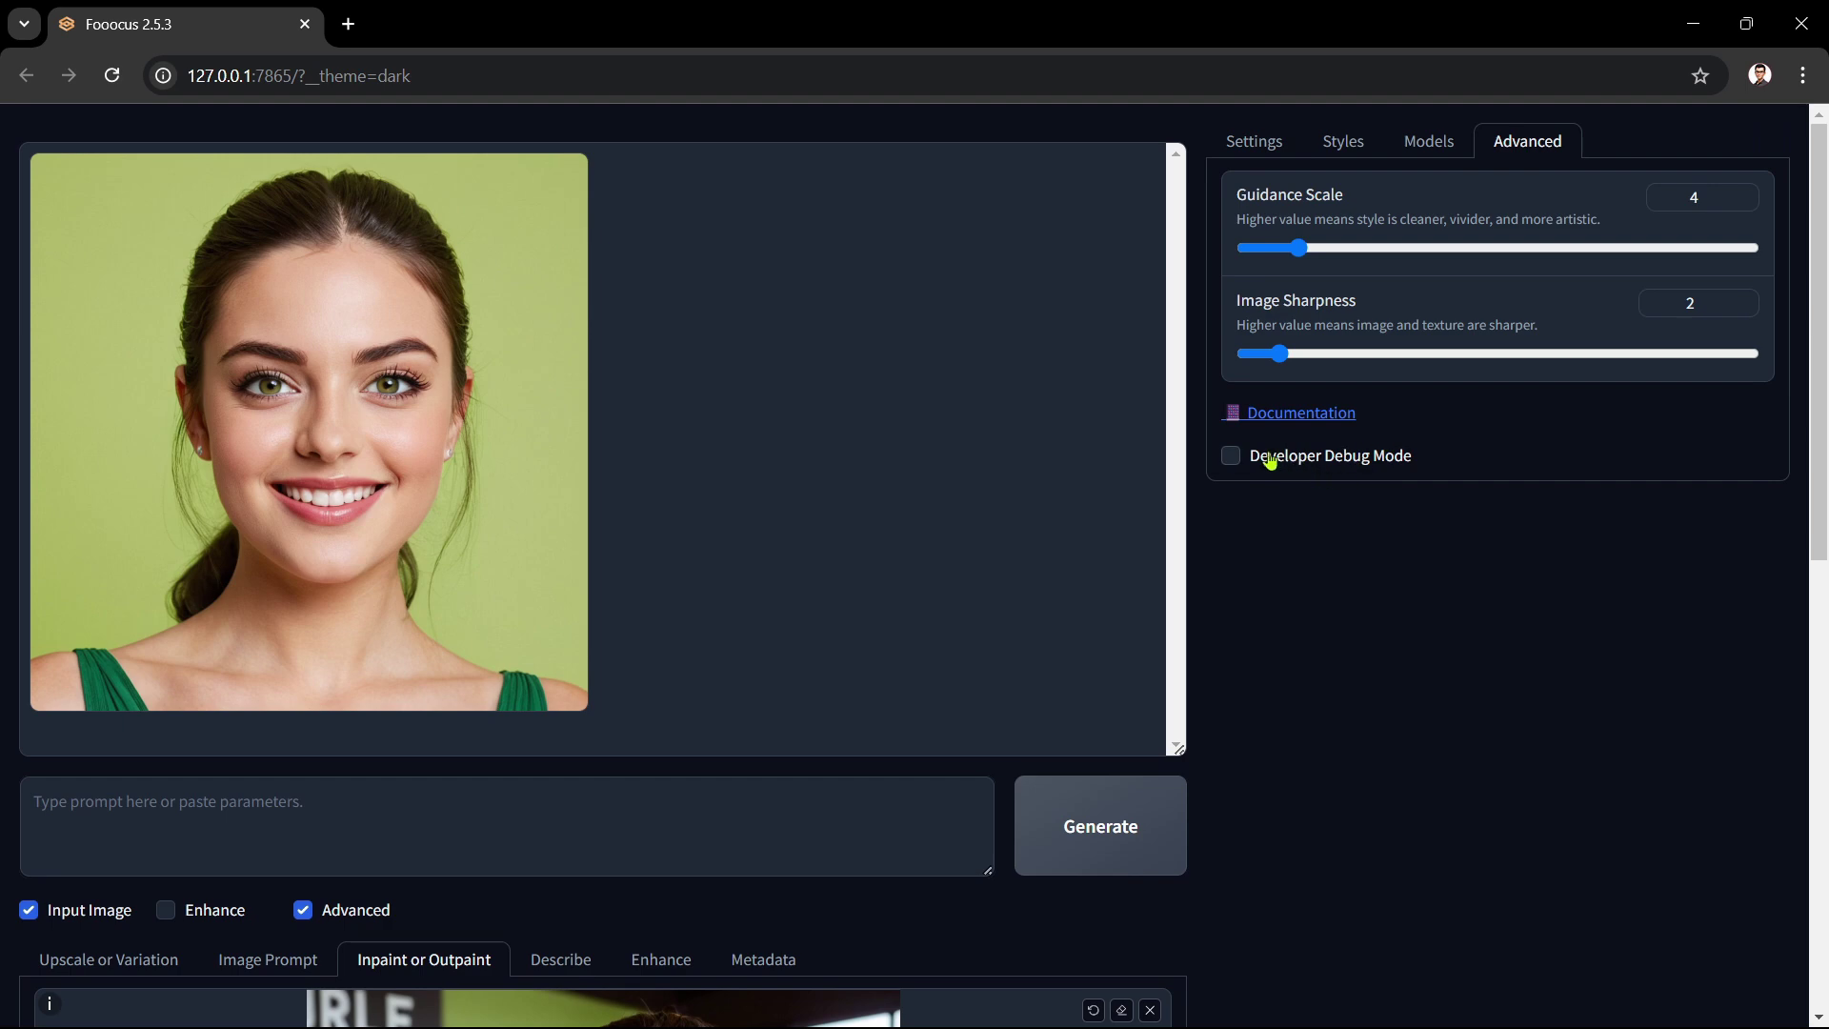
{"action": "left_click", "coordinate": [1232, 457]}
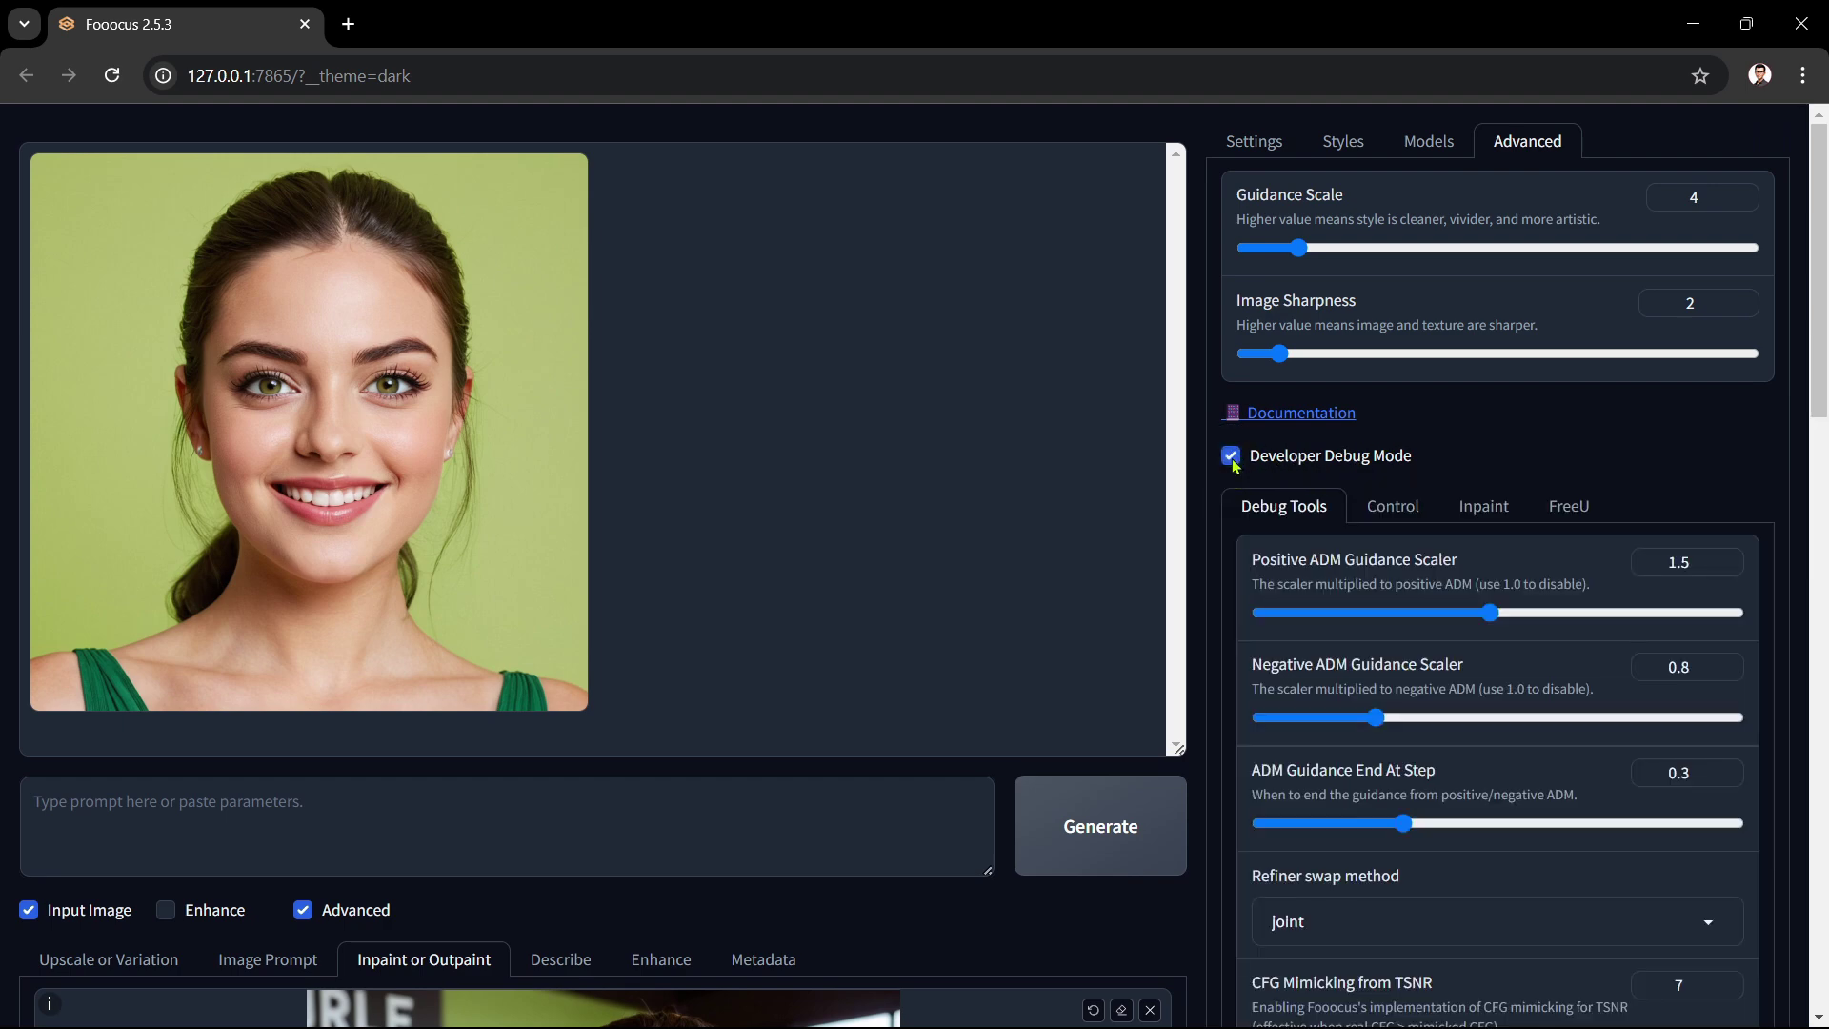
{"action": "left_click", "coordinate": [1372, 515]}
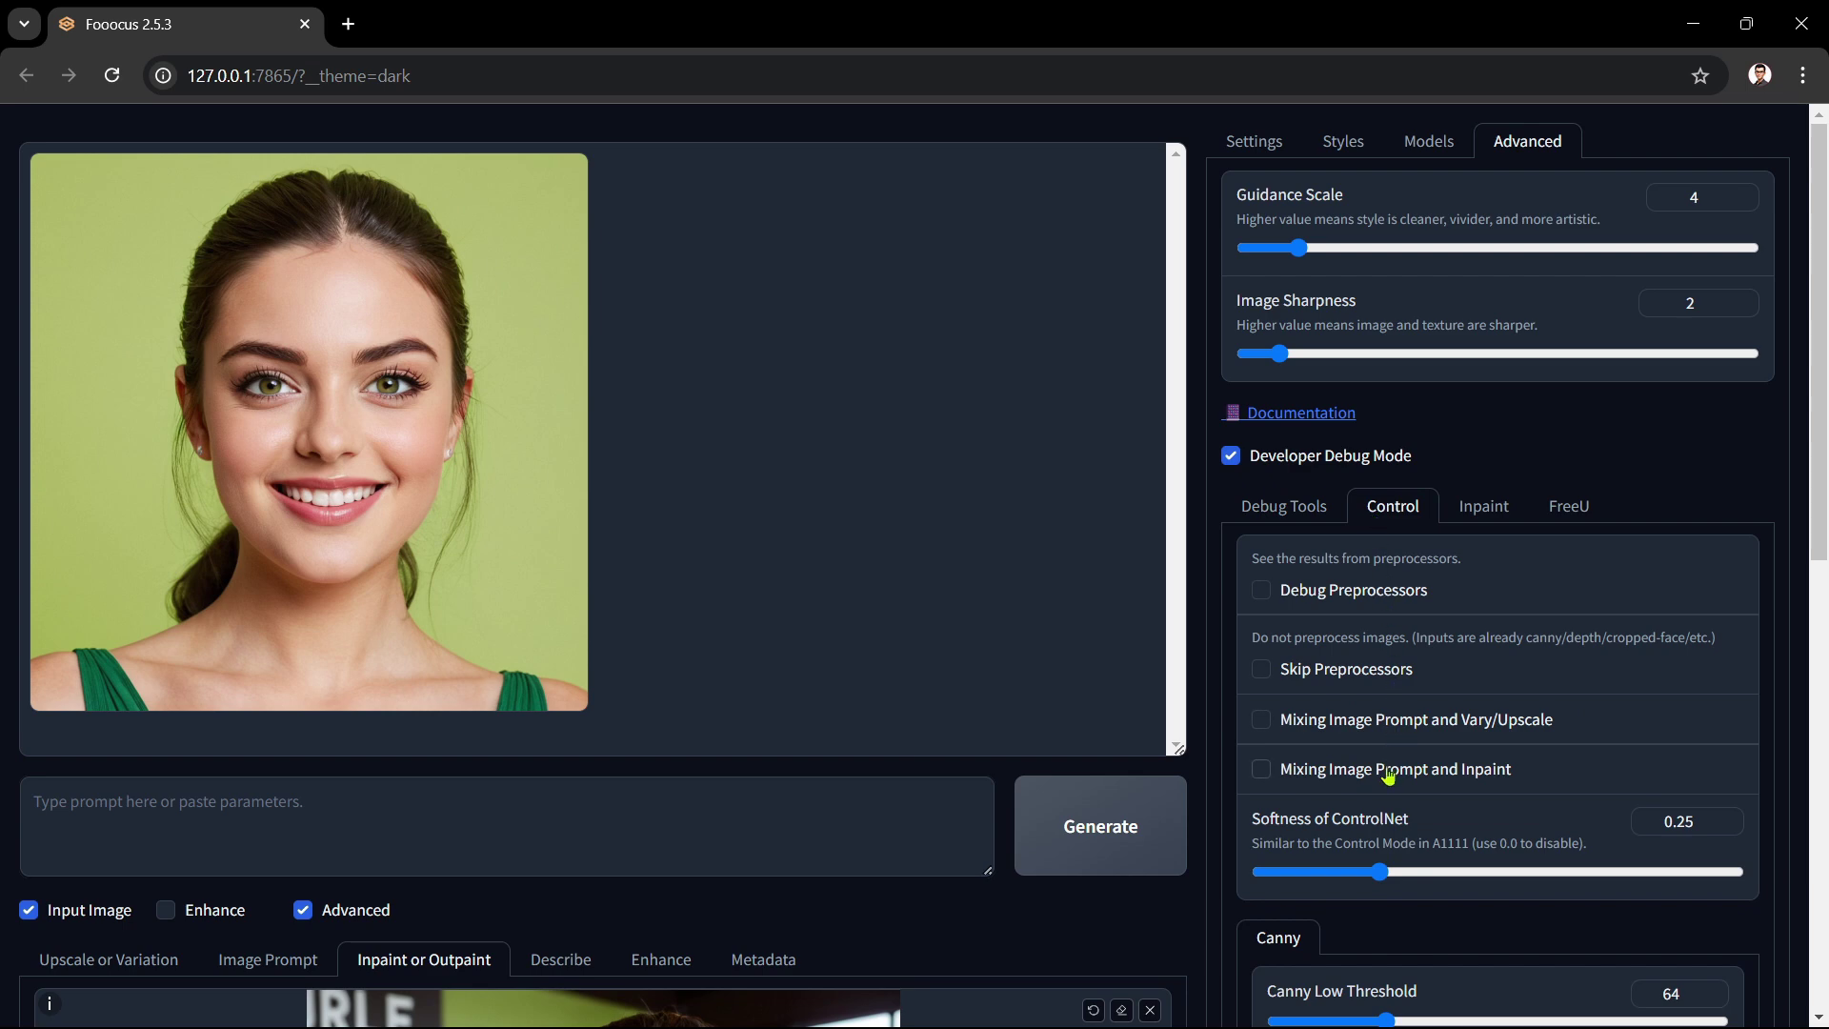
{"action": "left_click", "coordinate": [1265, 776]}
{"action": "left_click", "coordinate": [1150, 817]}
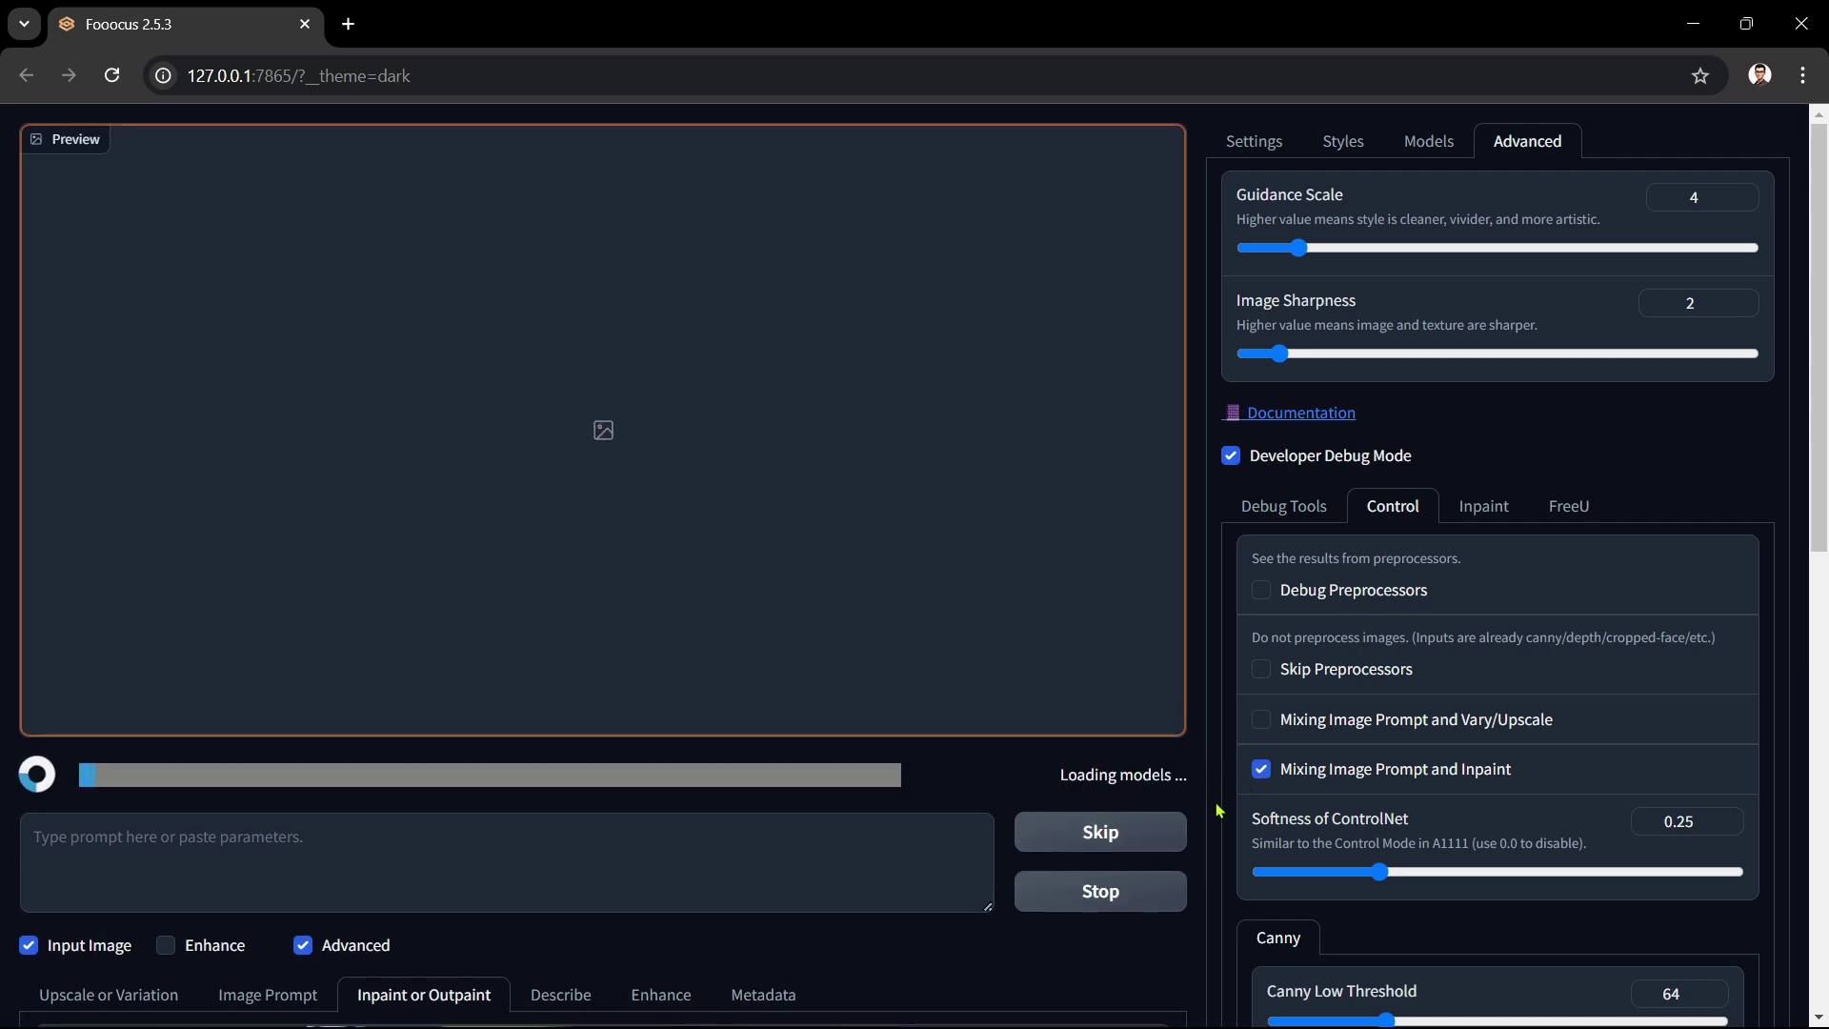
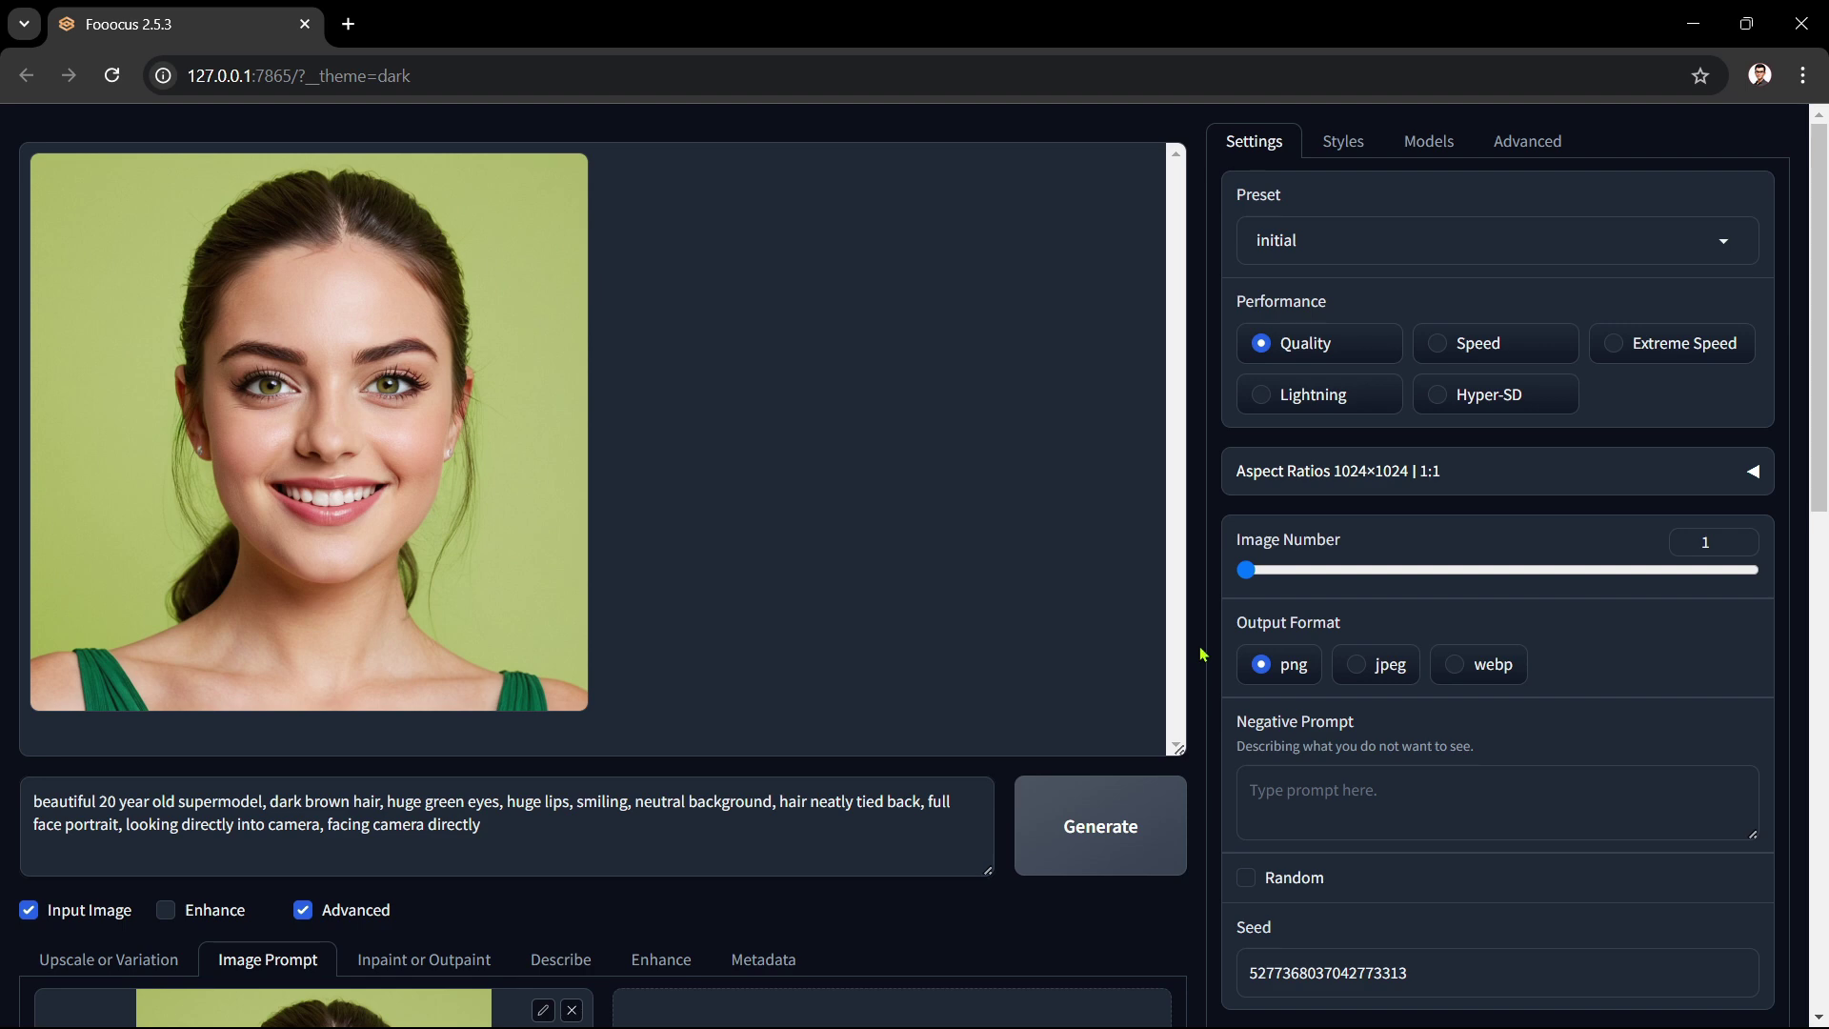
- Delete the entire text prompt while keeping the portrait as the FaceSwap image prompt
{"action": "scroll", "coordinate": [1203, 654], "scroll_direction": "down", "scroll_amount": 5}
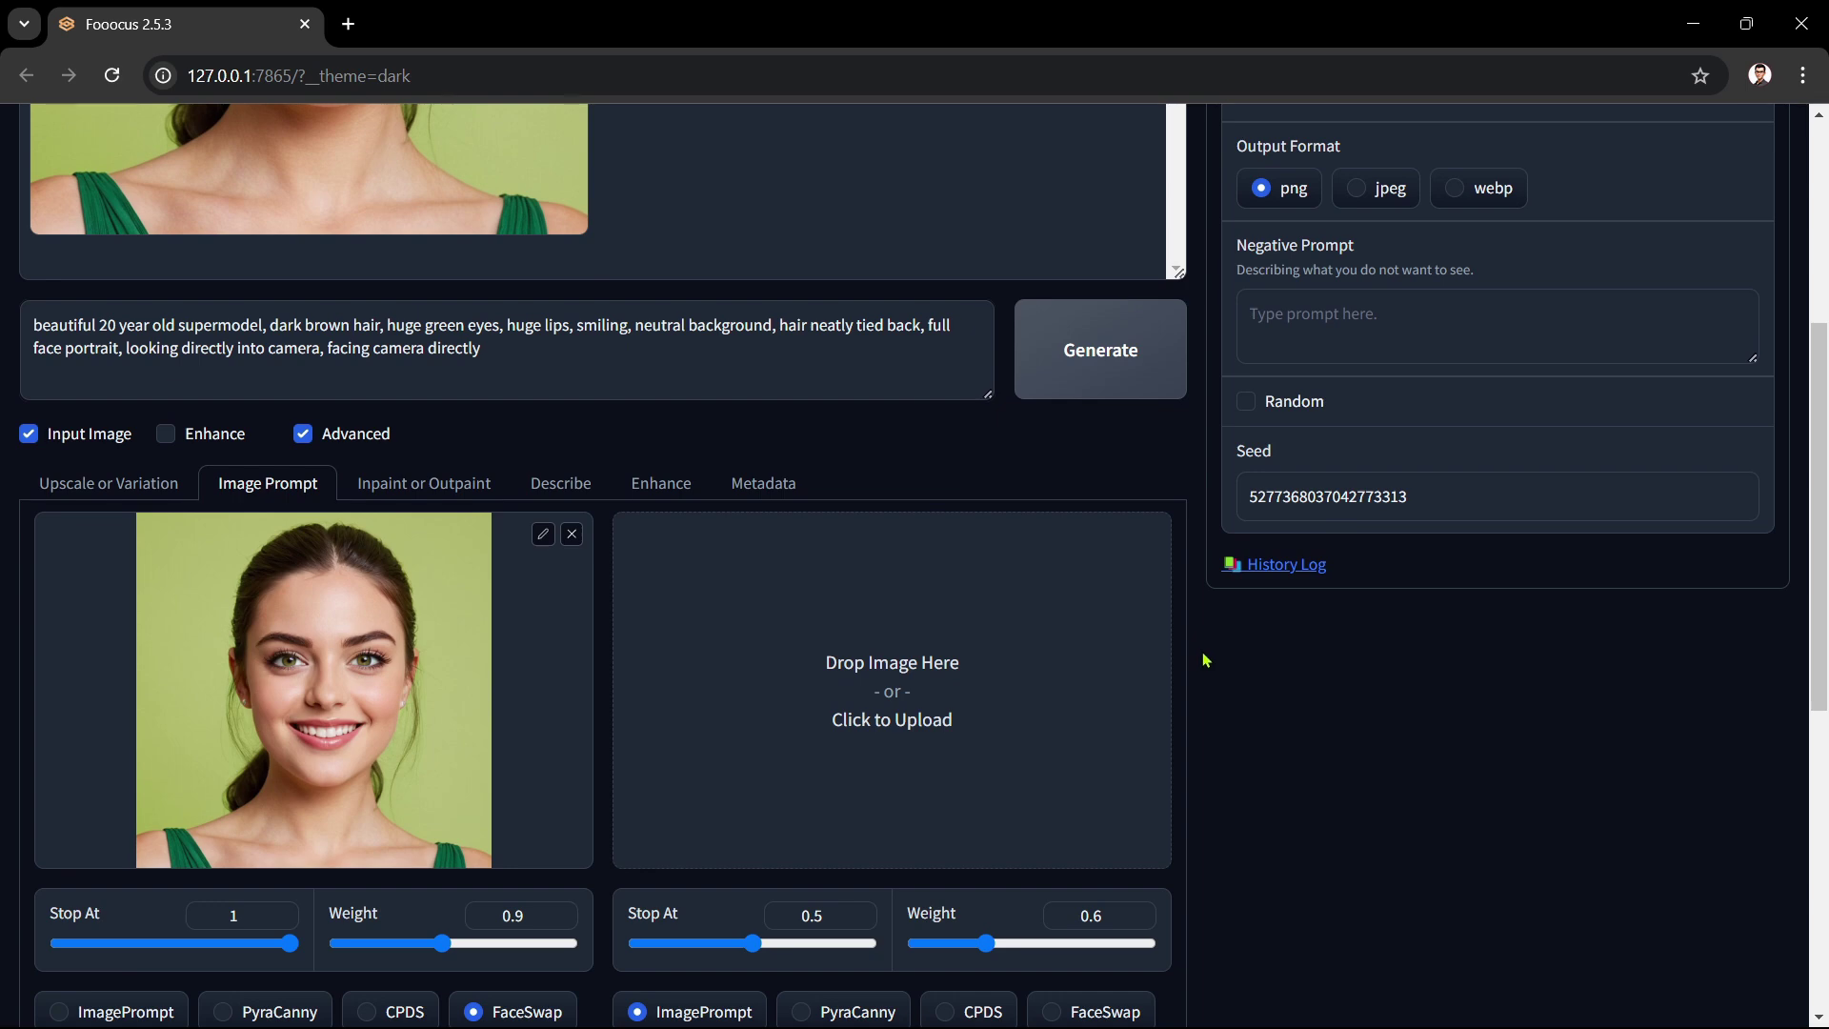
{"action": "scroll", "coordinate": [1205, 658], "scroll_direction": "down", "scroll_amount": 1}
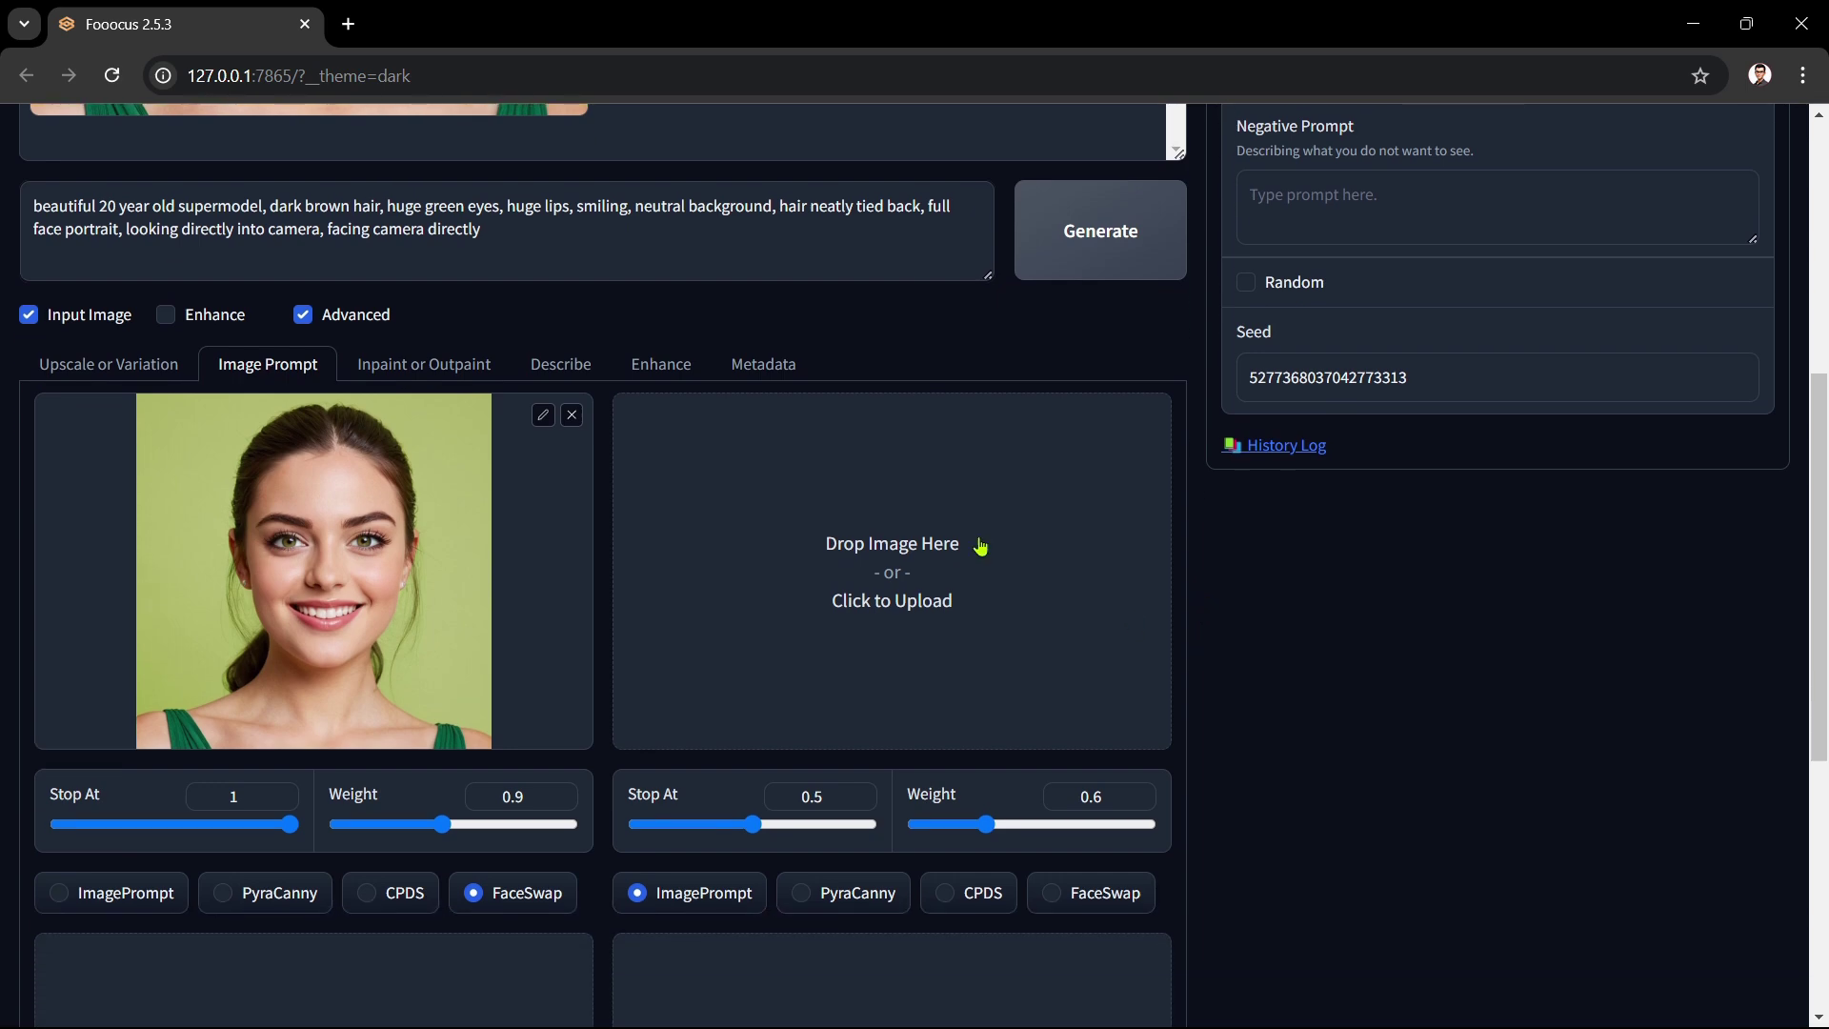
{"action": "left_click_drag", "start_coordinate": [483, 230], "coordinate": [23, 204]}
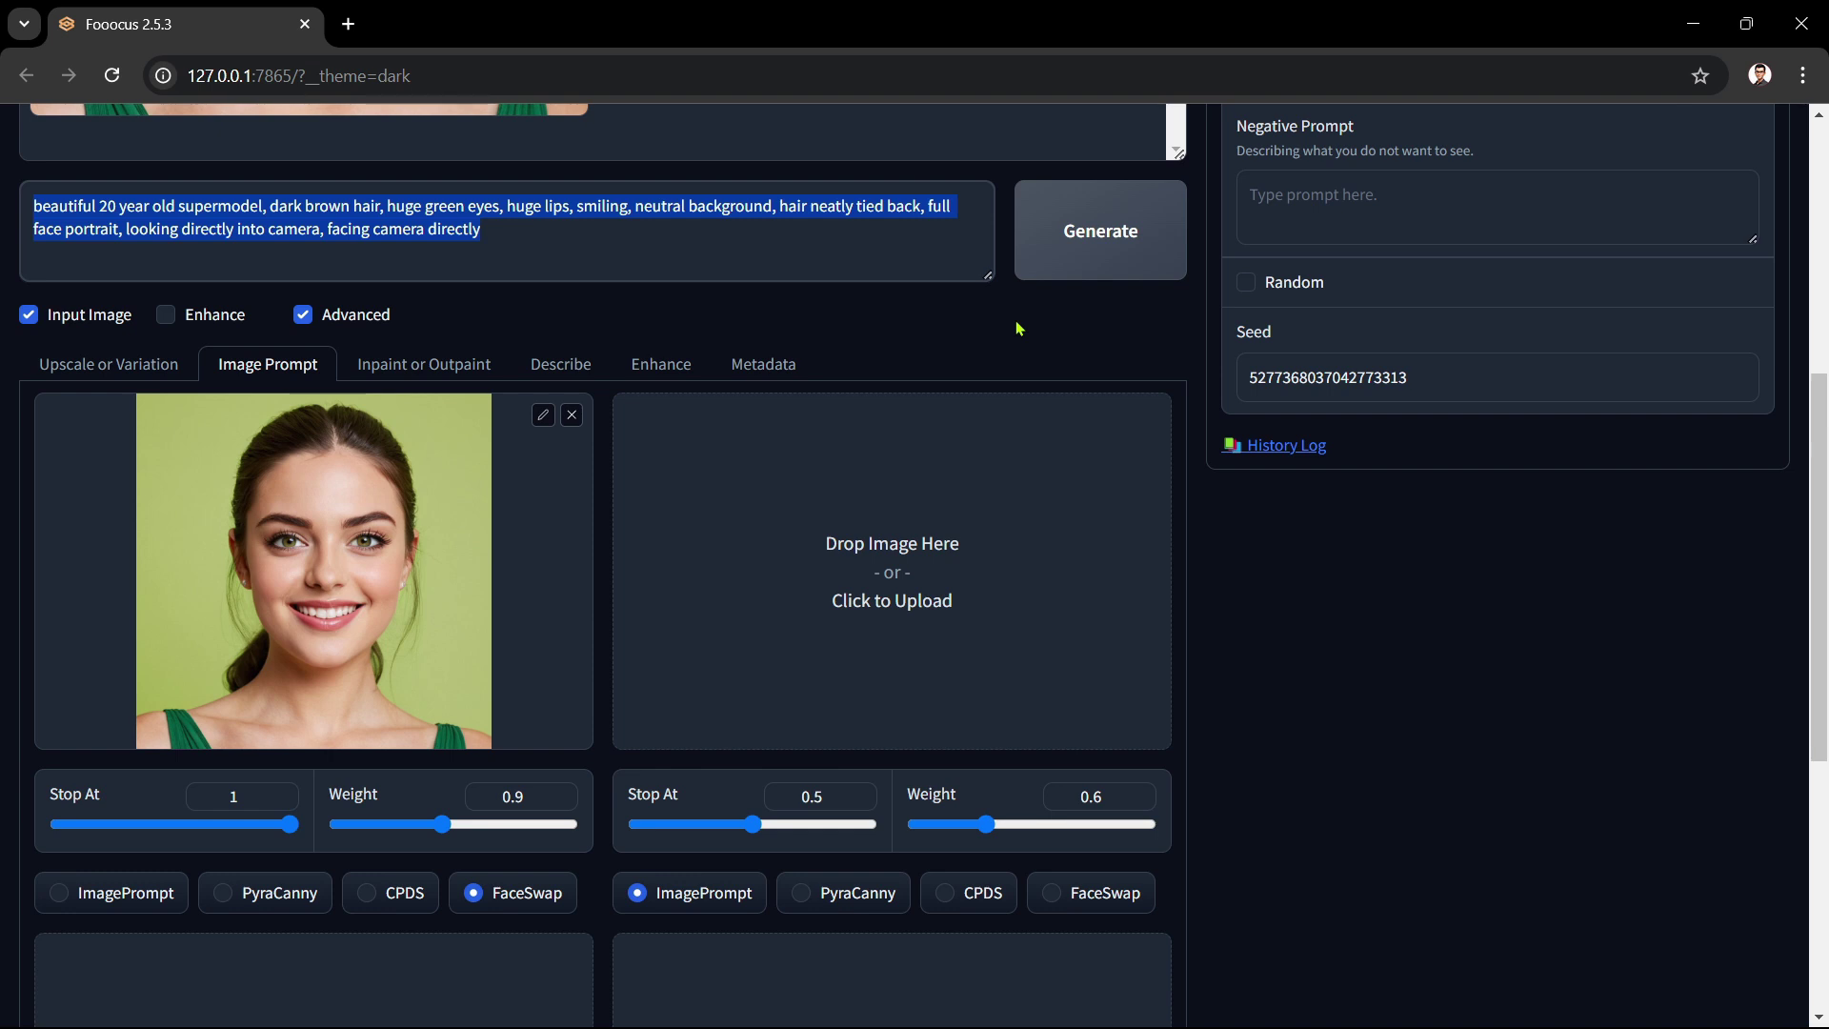
{"action": "key", "text": "BackSpace"}
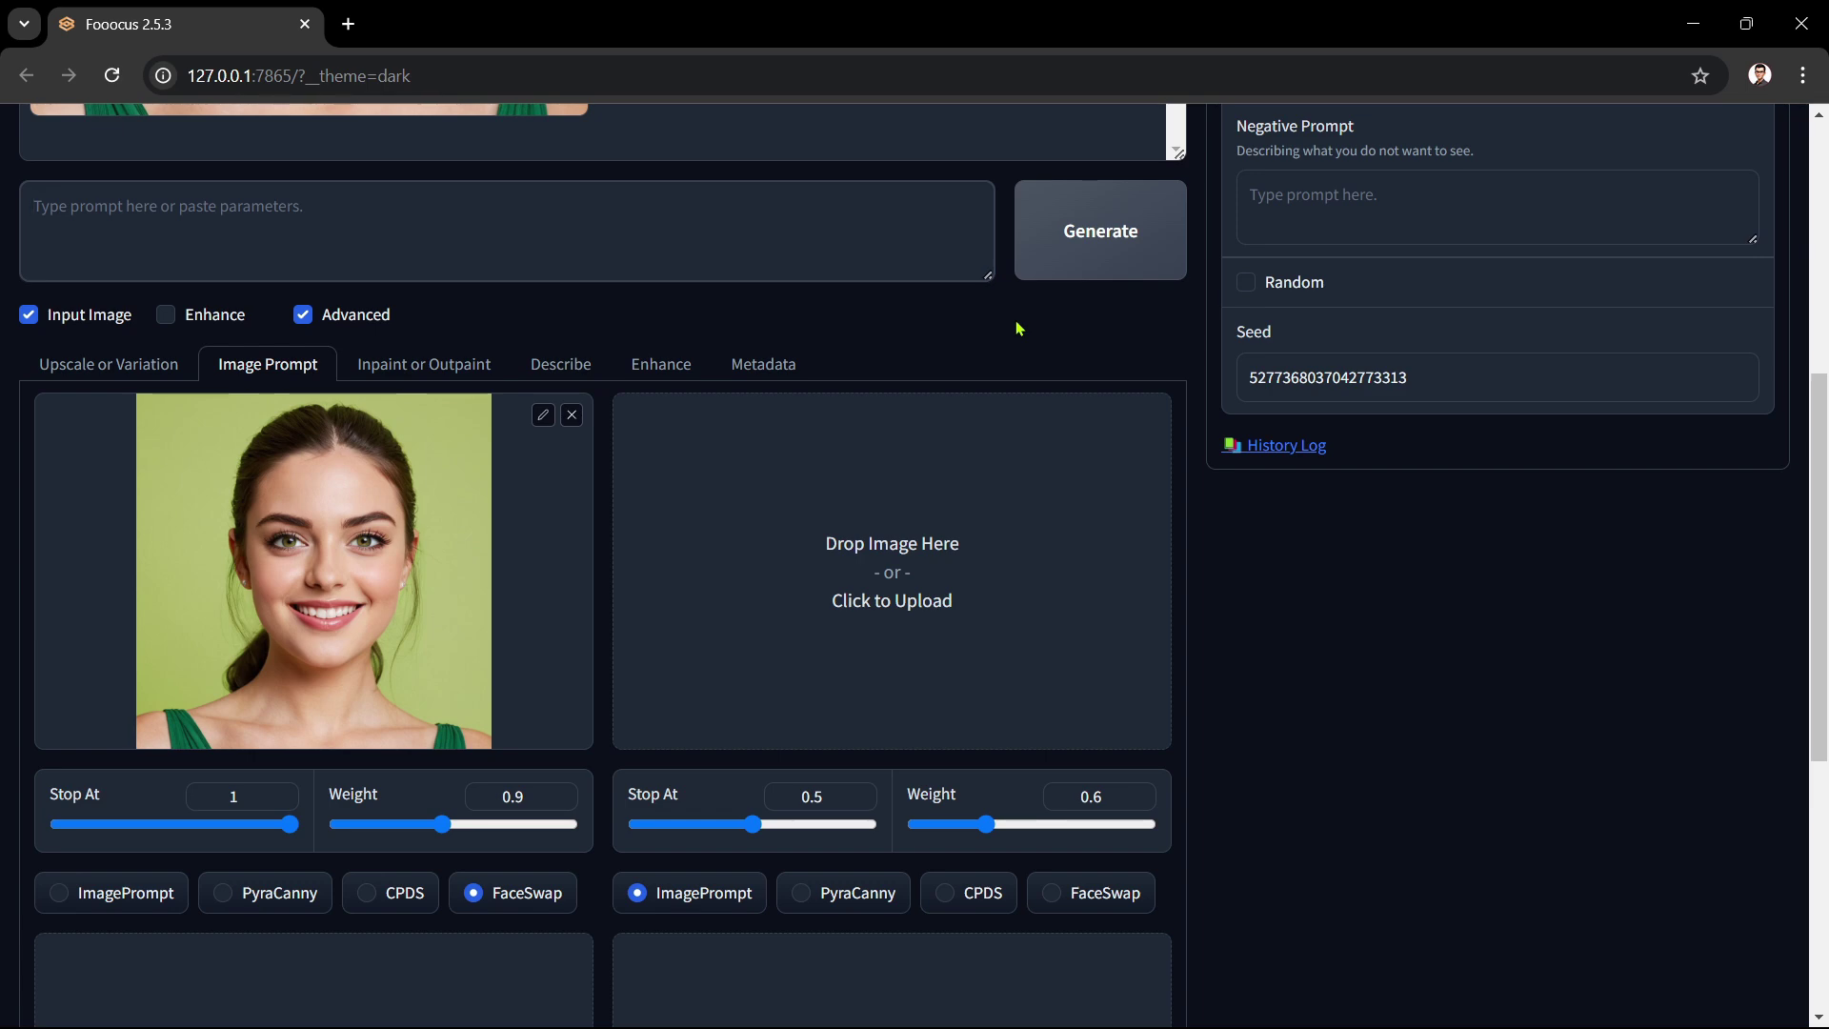
- Load pose-image.png from the Foxton (E:) drive as the Upscale or Variation image and choose Vary (Subtle)
{"action": "left_click", "coordinate": [124, 364]}
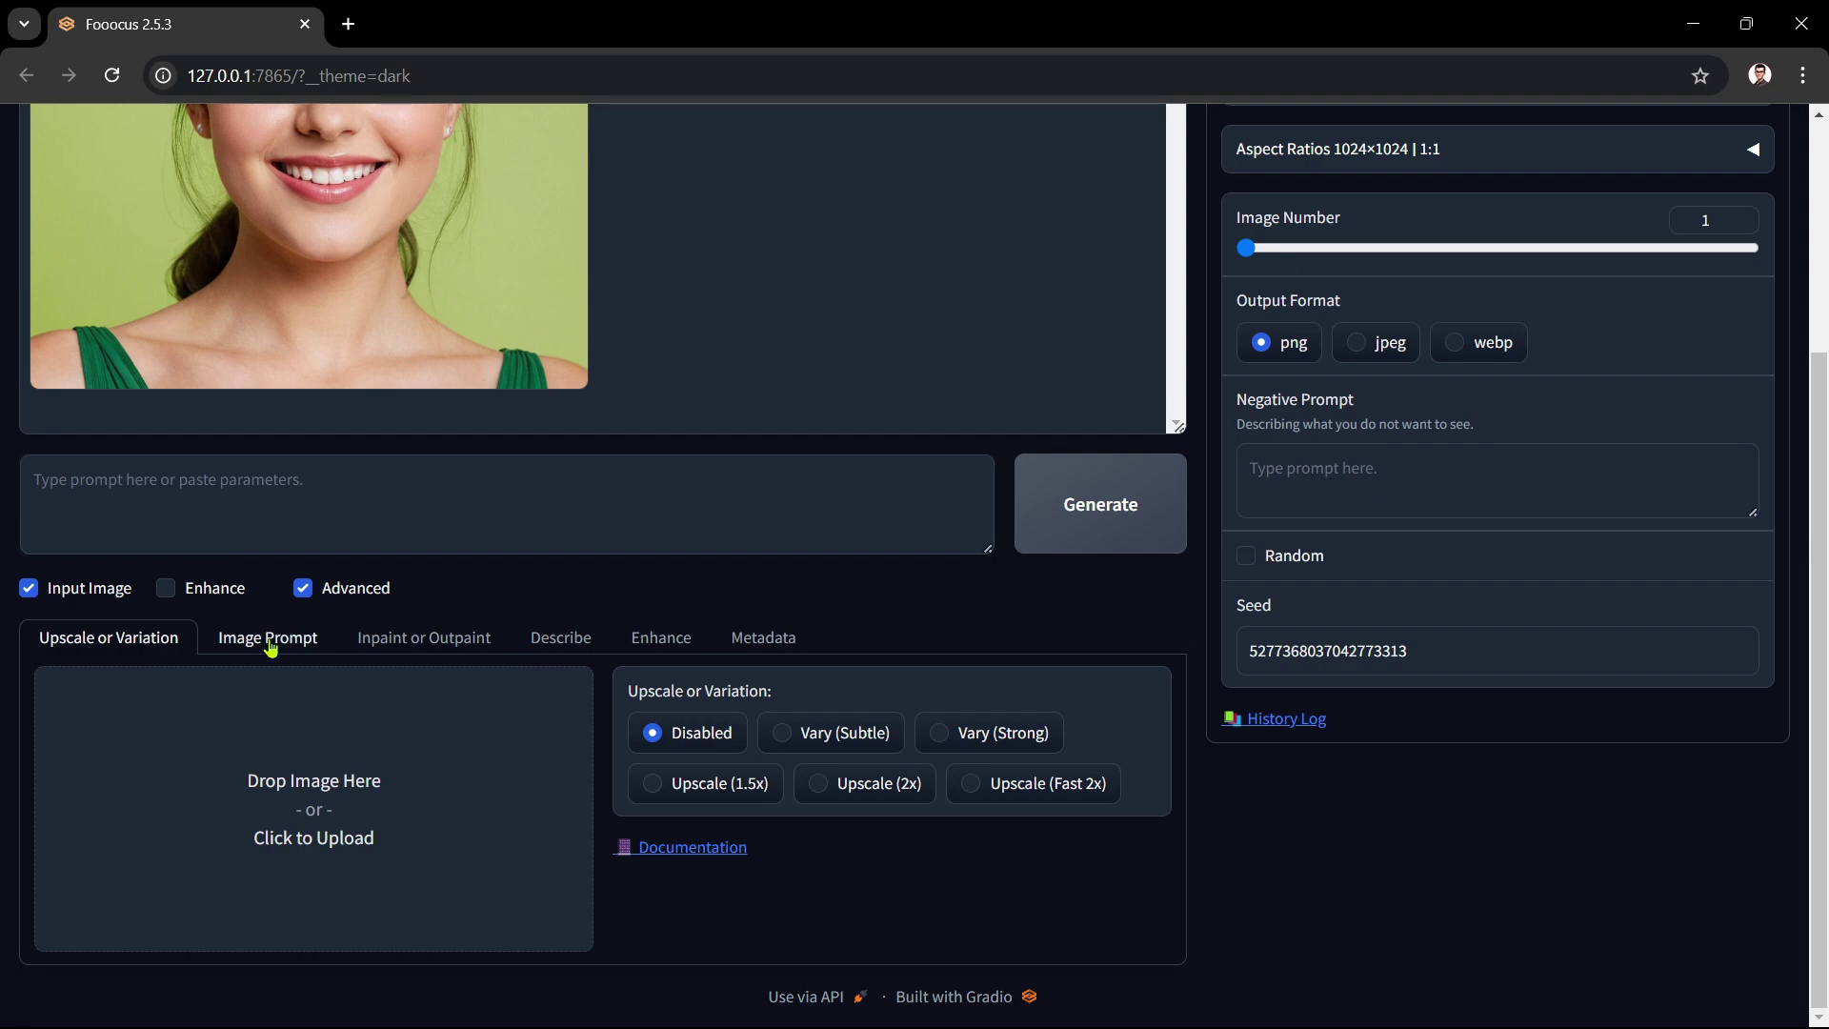
{"action": "mouse_move", "coordinate": [835, 1016]}
{"action": "left_click", "coordinate": [943, 1001]}
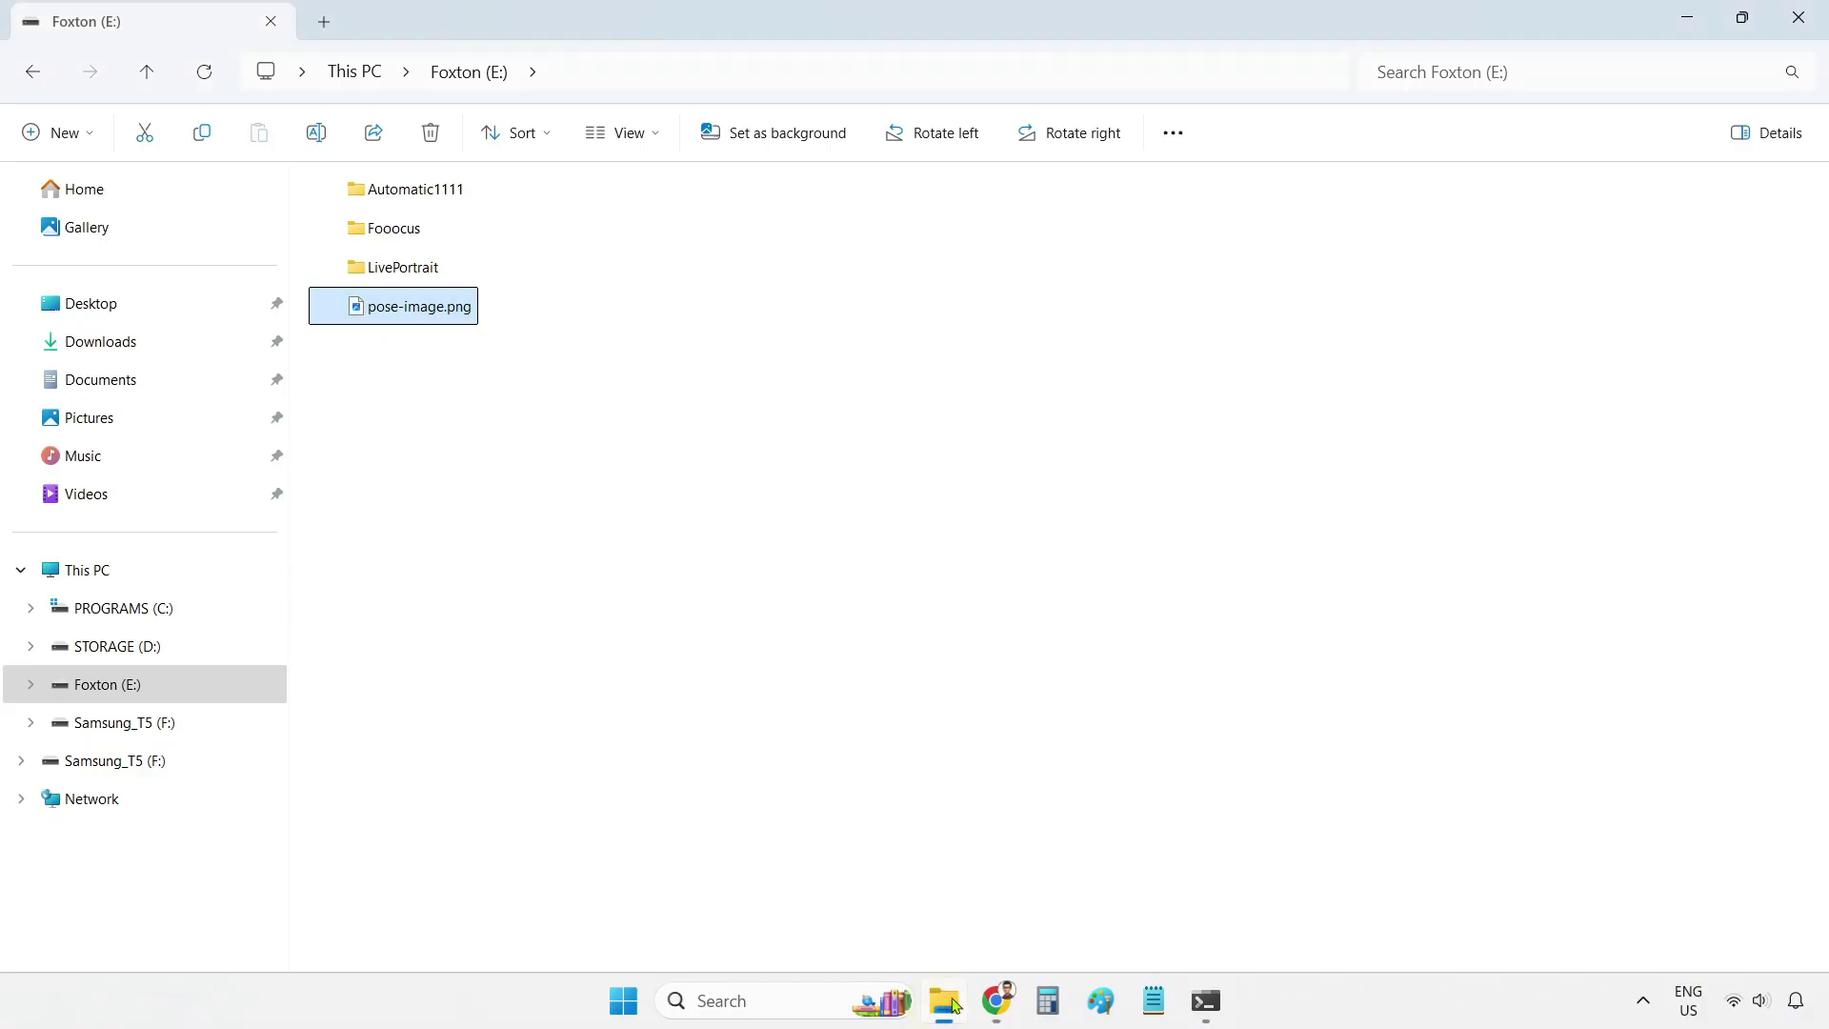
{"action": "left_click_drag", "start_coordinate": [400, 314], "coordinate": [331, 874]}
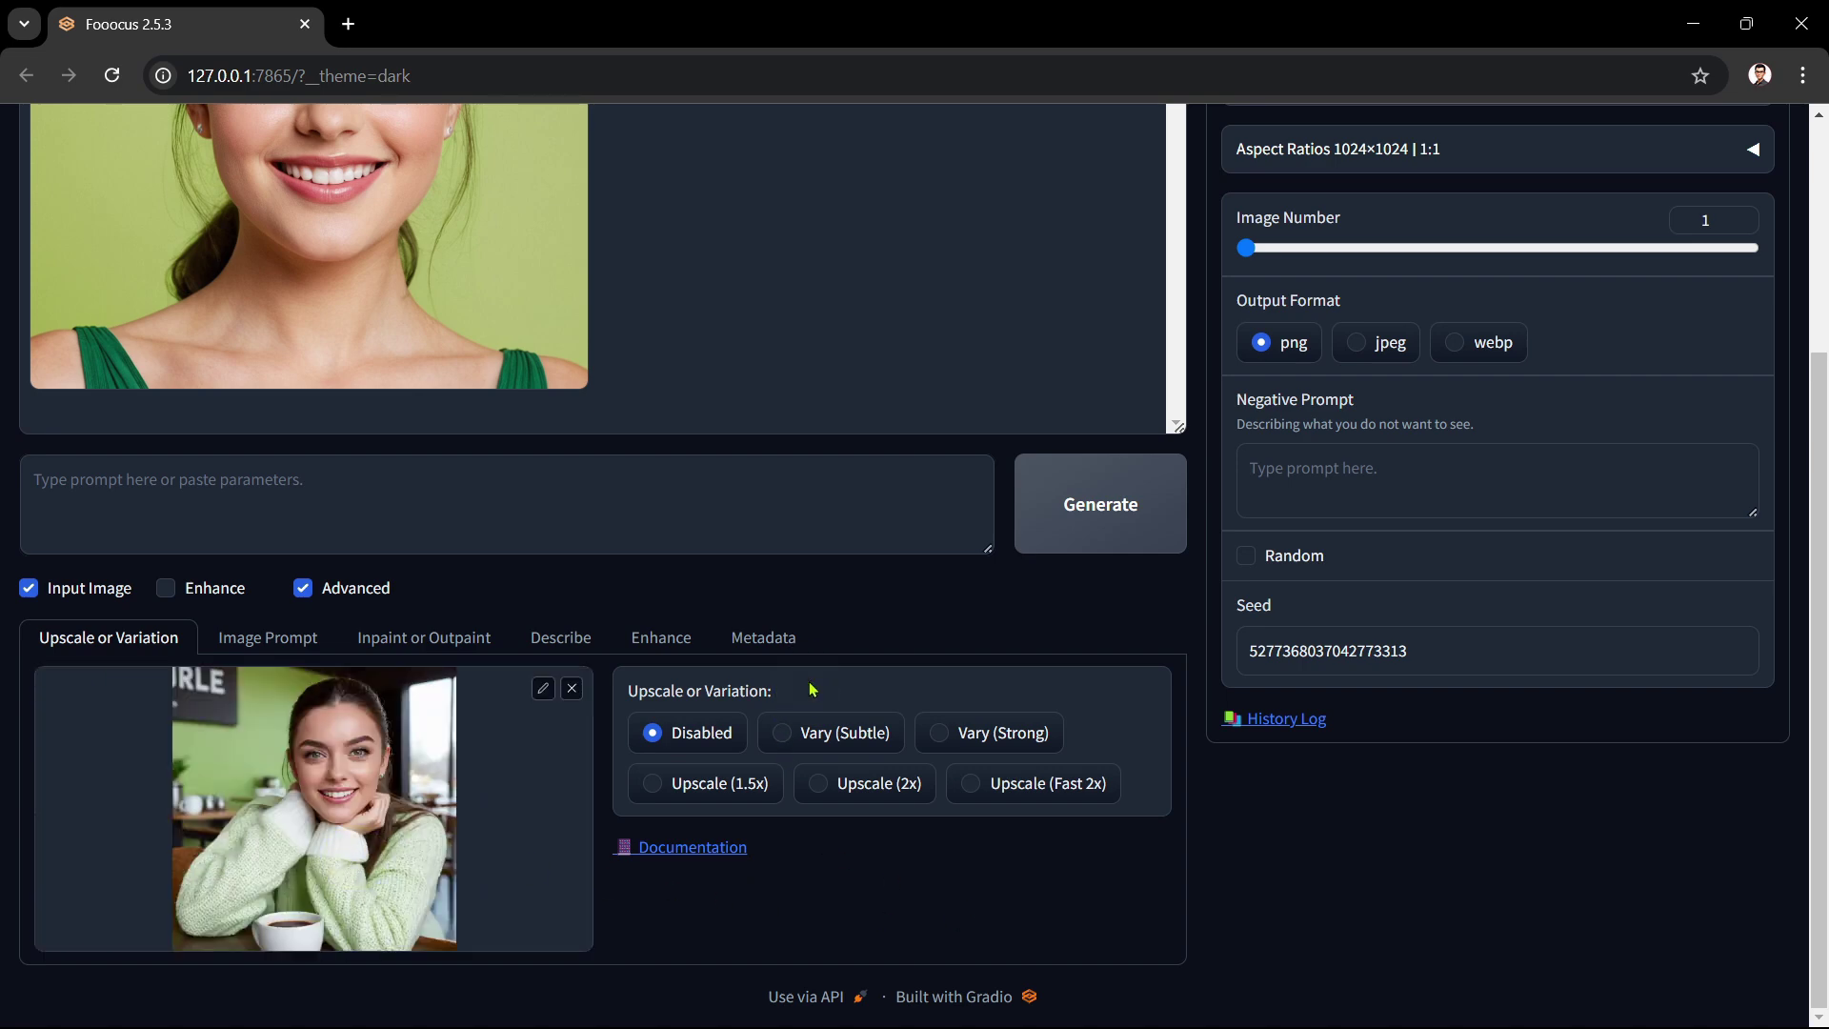
{"action": "left_click", "coordinate": [785, 738]}
- Enable Developer Debug Mode and Mixing Image Prompt and Vary/Upscale, and generate the face-swapped variation
{"action": "scroll", "coordinate": [1190, 891], "scroll_direction": "up", "scroll_amount": 3}
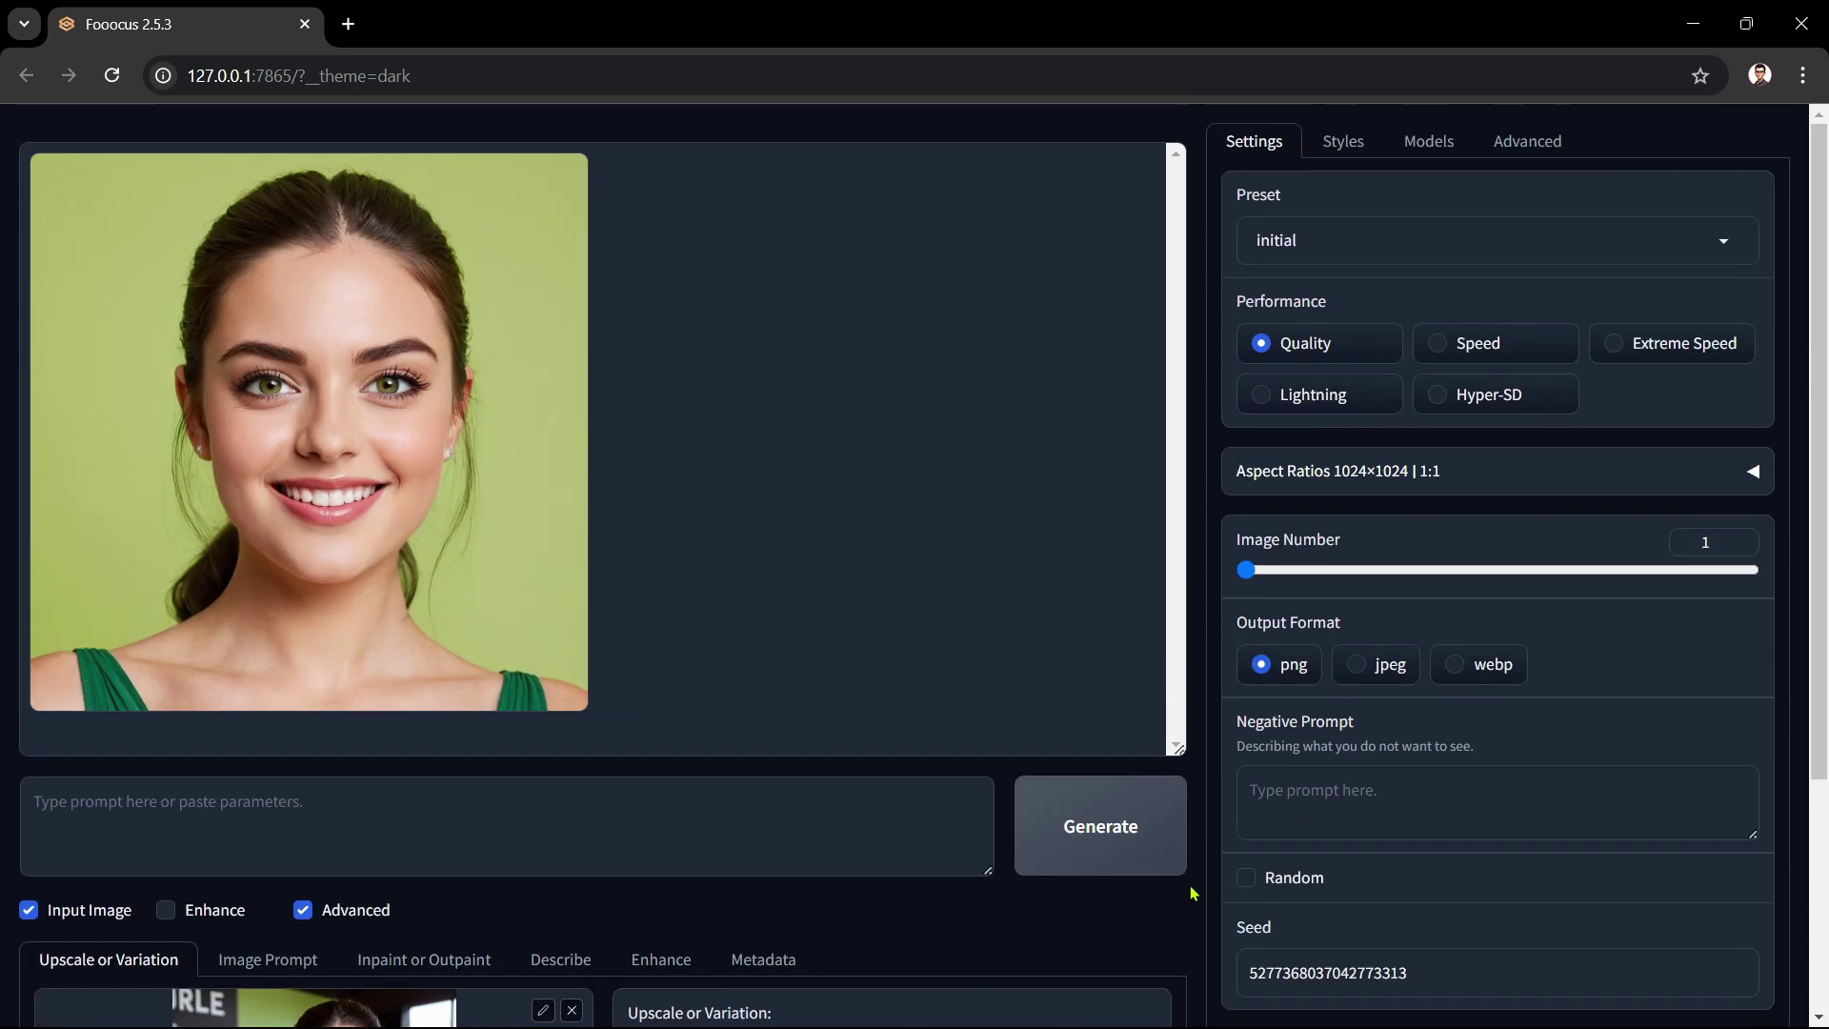
{"action": "left_click", "coordinate": [1530, 144]}
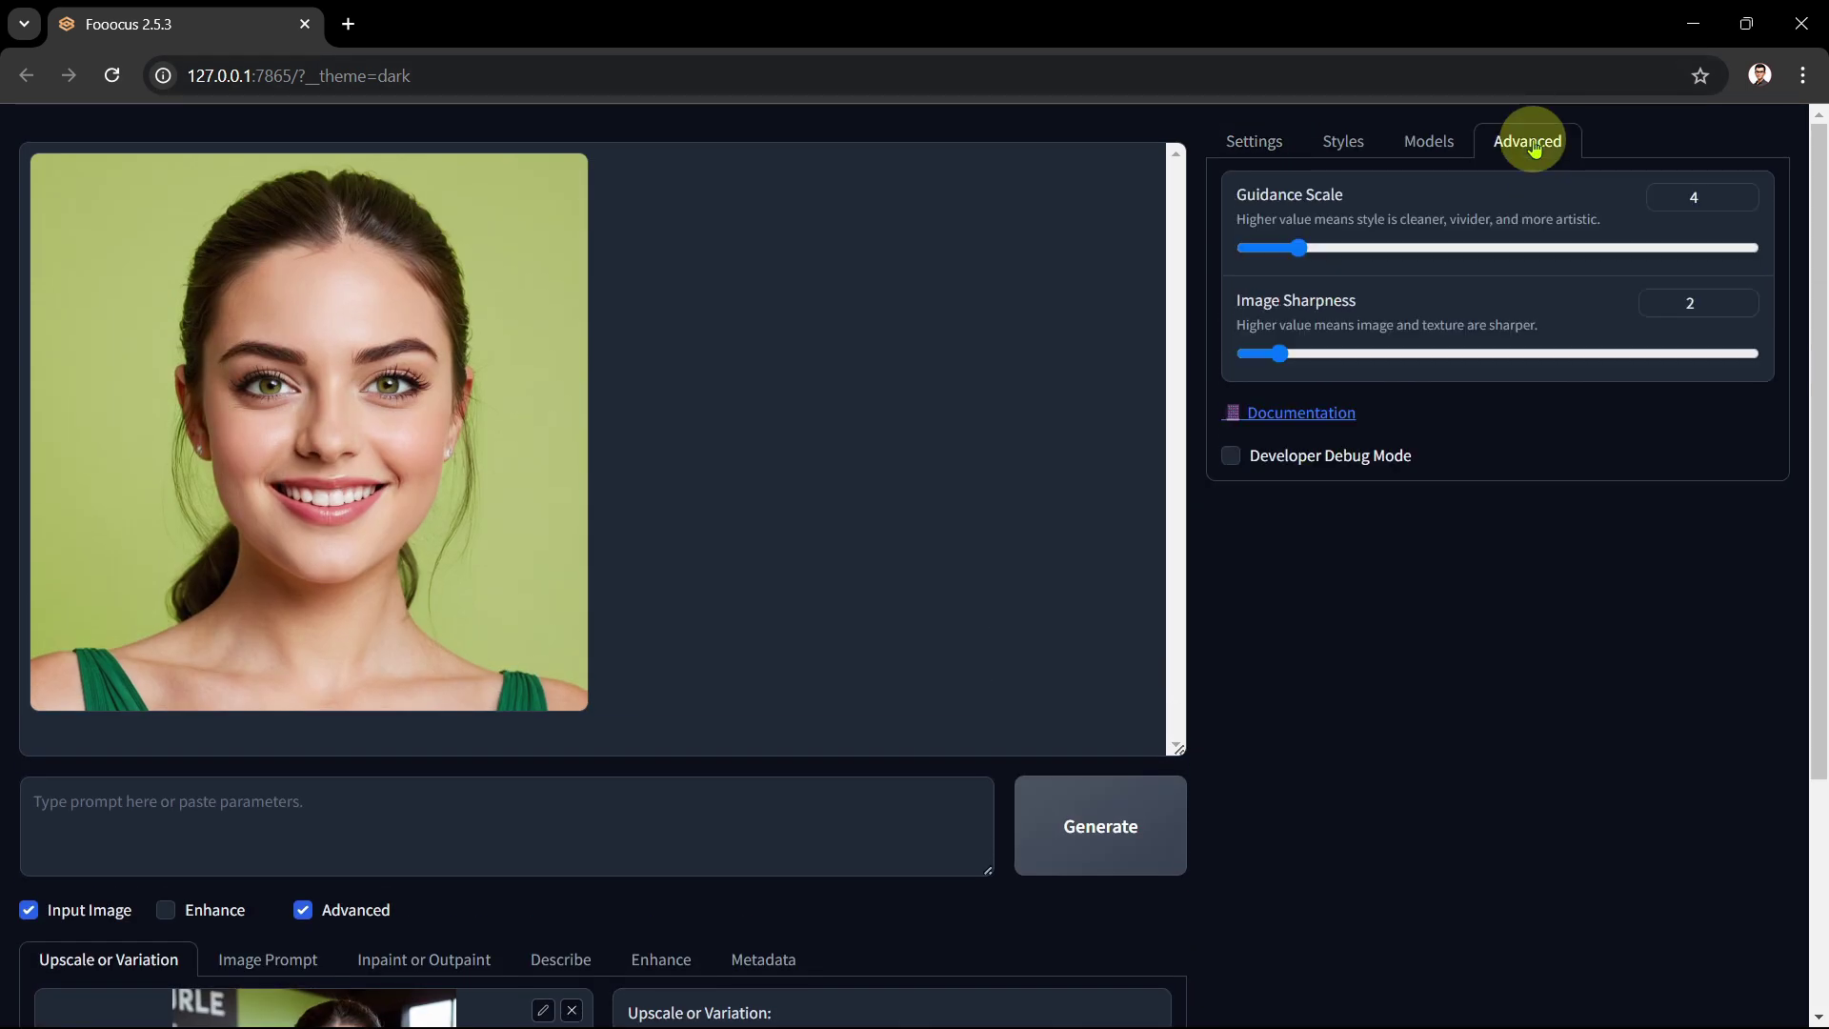
{"action": "left_click", "coordinate": [1231, 456]}
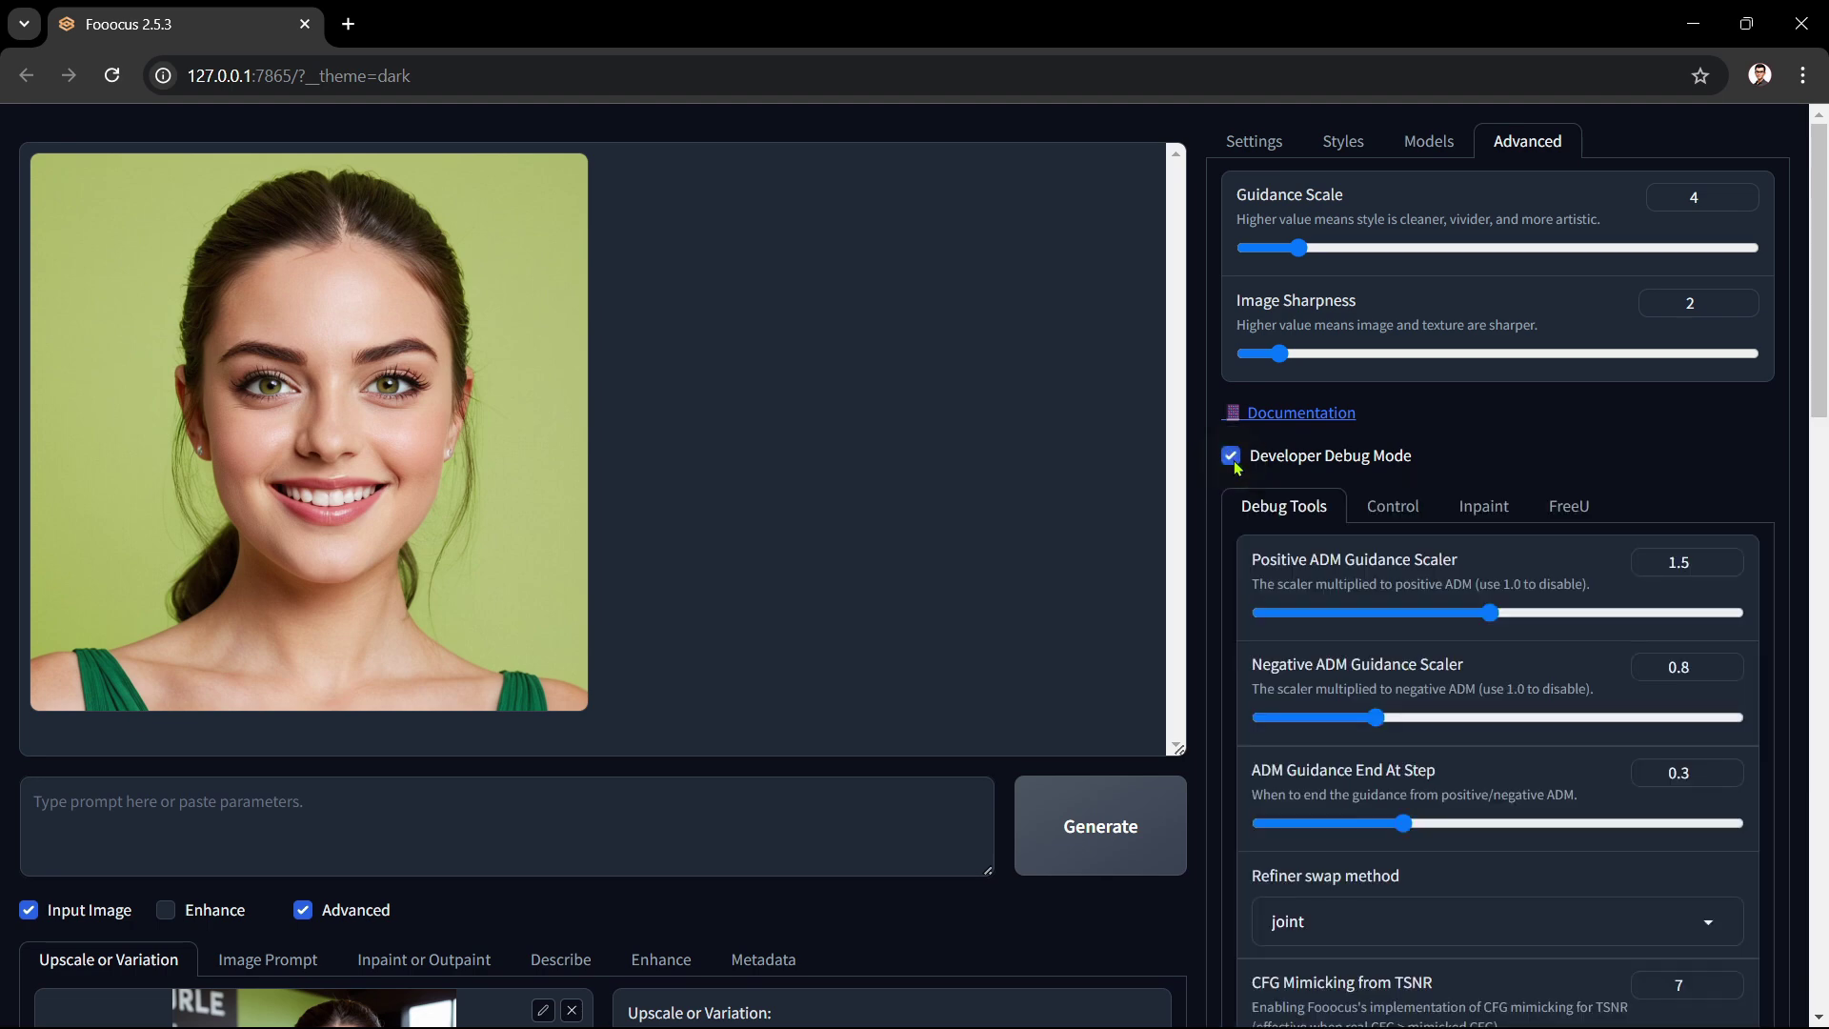
{"action": "left_click", "coordinate": [1389, 512]}
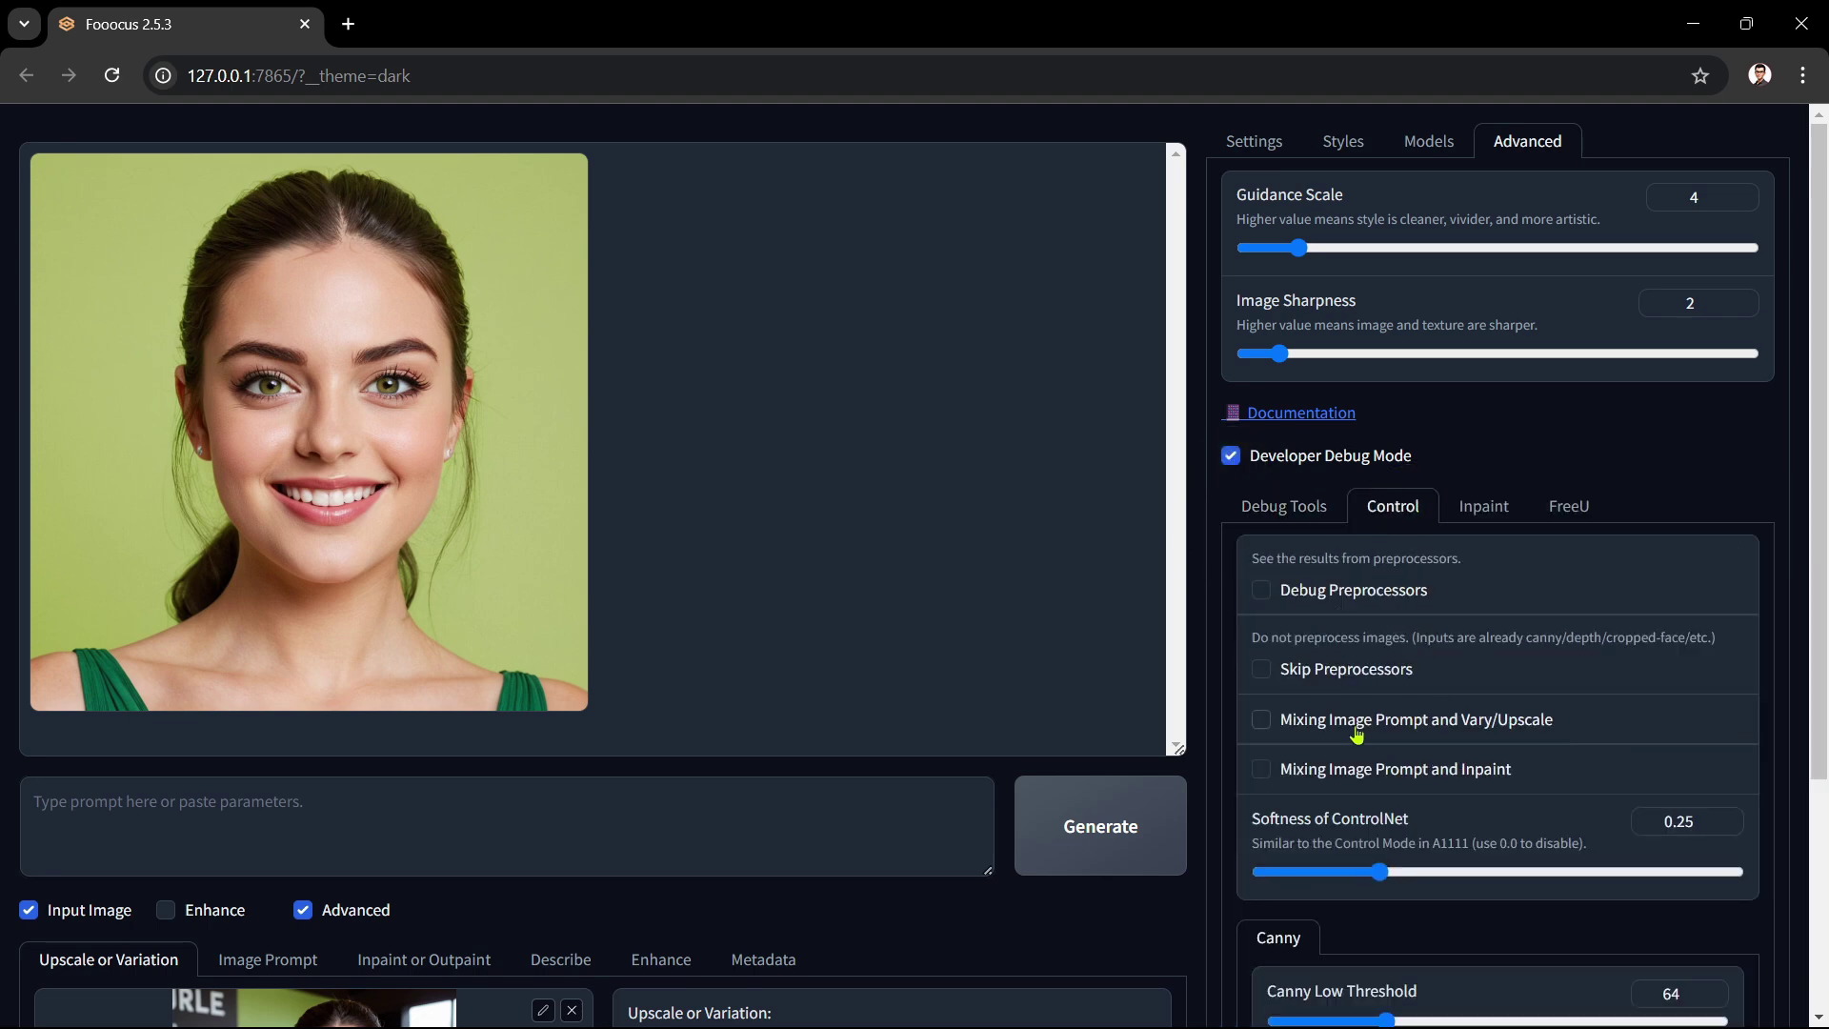
{"action": "left_click", "coordinate": [1263, 724]}
{"action": "left_click", "coordinate": [1164, 820]}
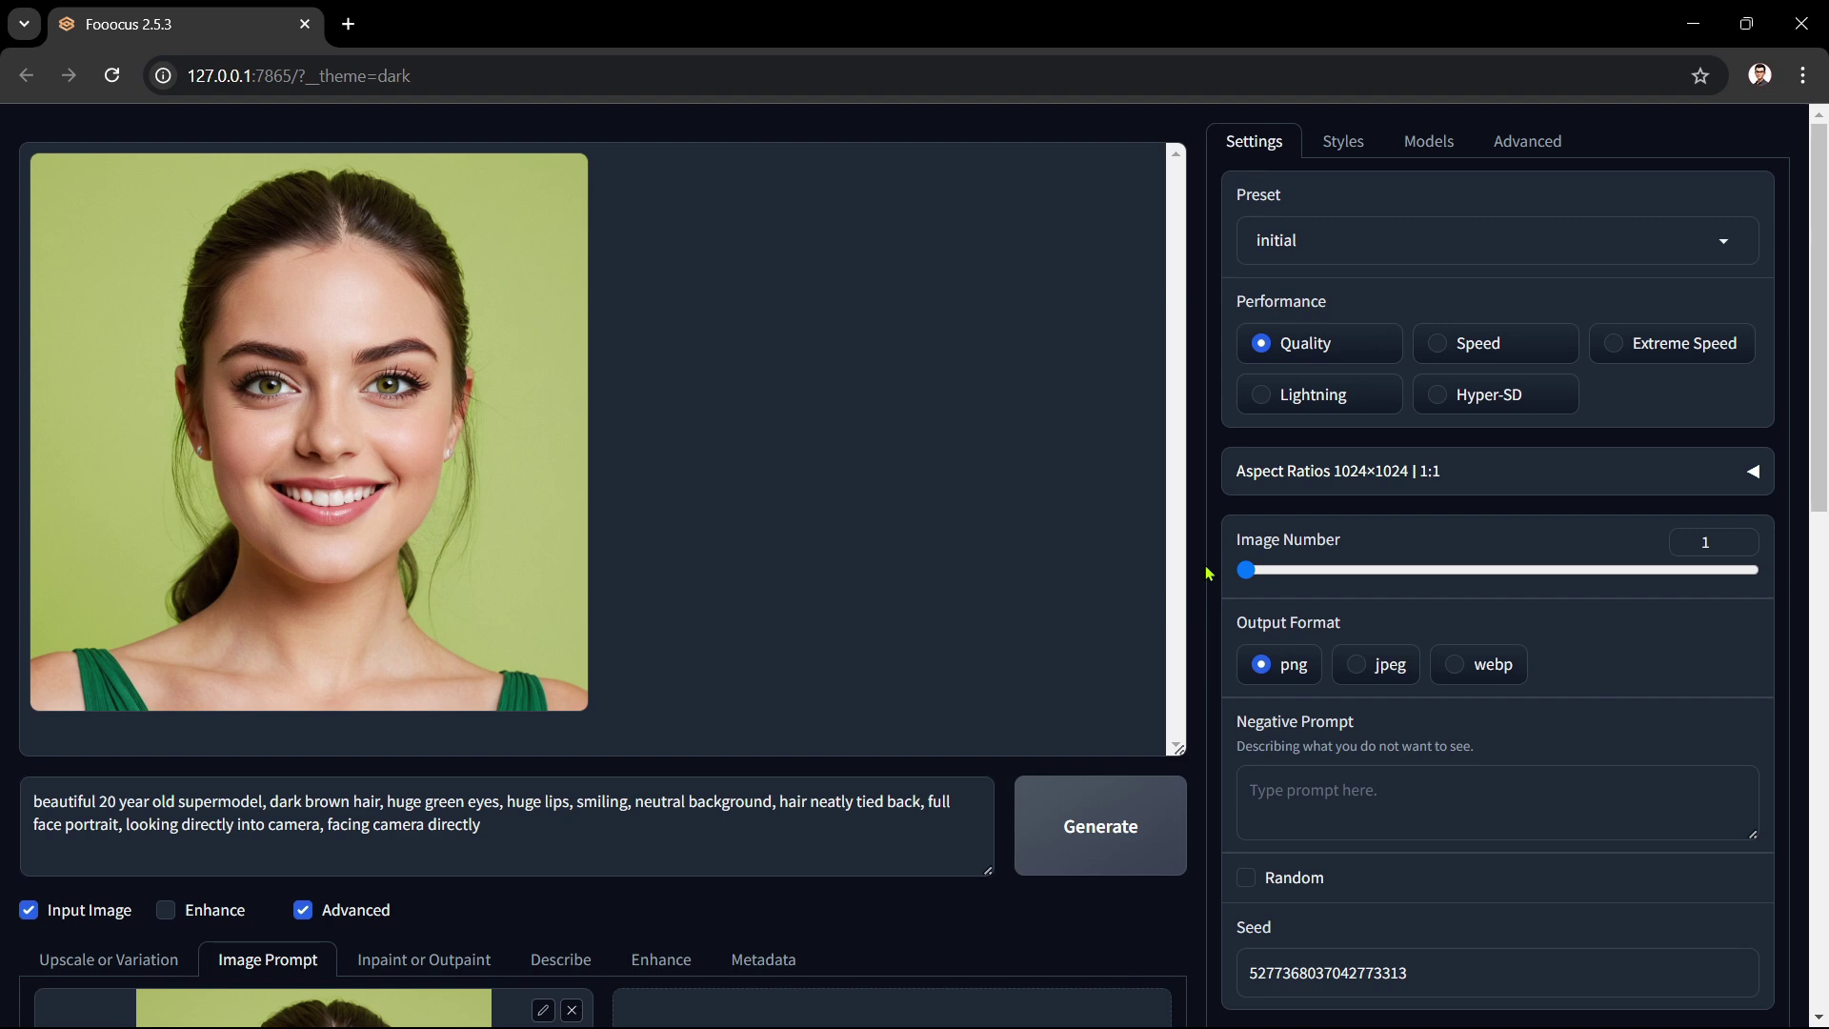
- Clear the supermodel text prompt so that only the FaceSwap portrait guides the image
{"action": "scroll", "coordinate": [1207, 573], "scroll_direction": "down", "scroll_amount": 6}
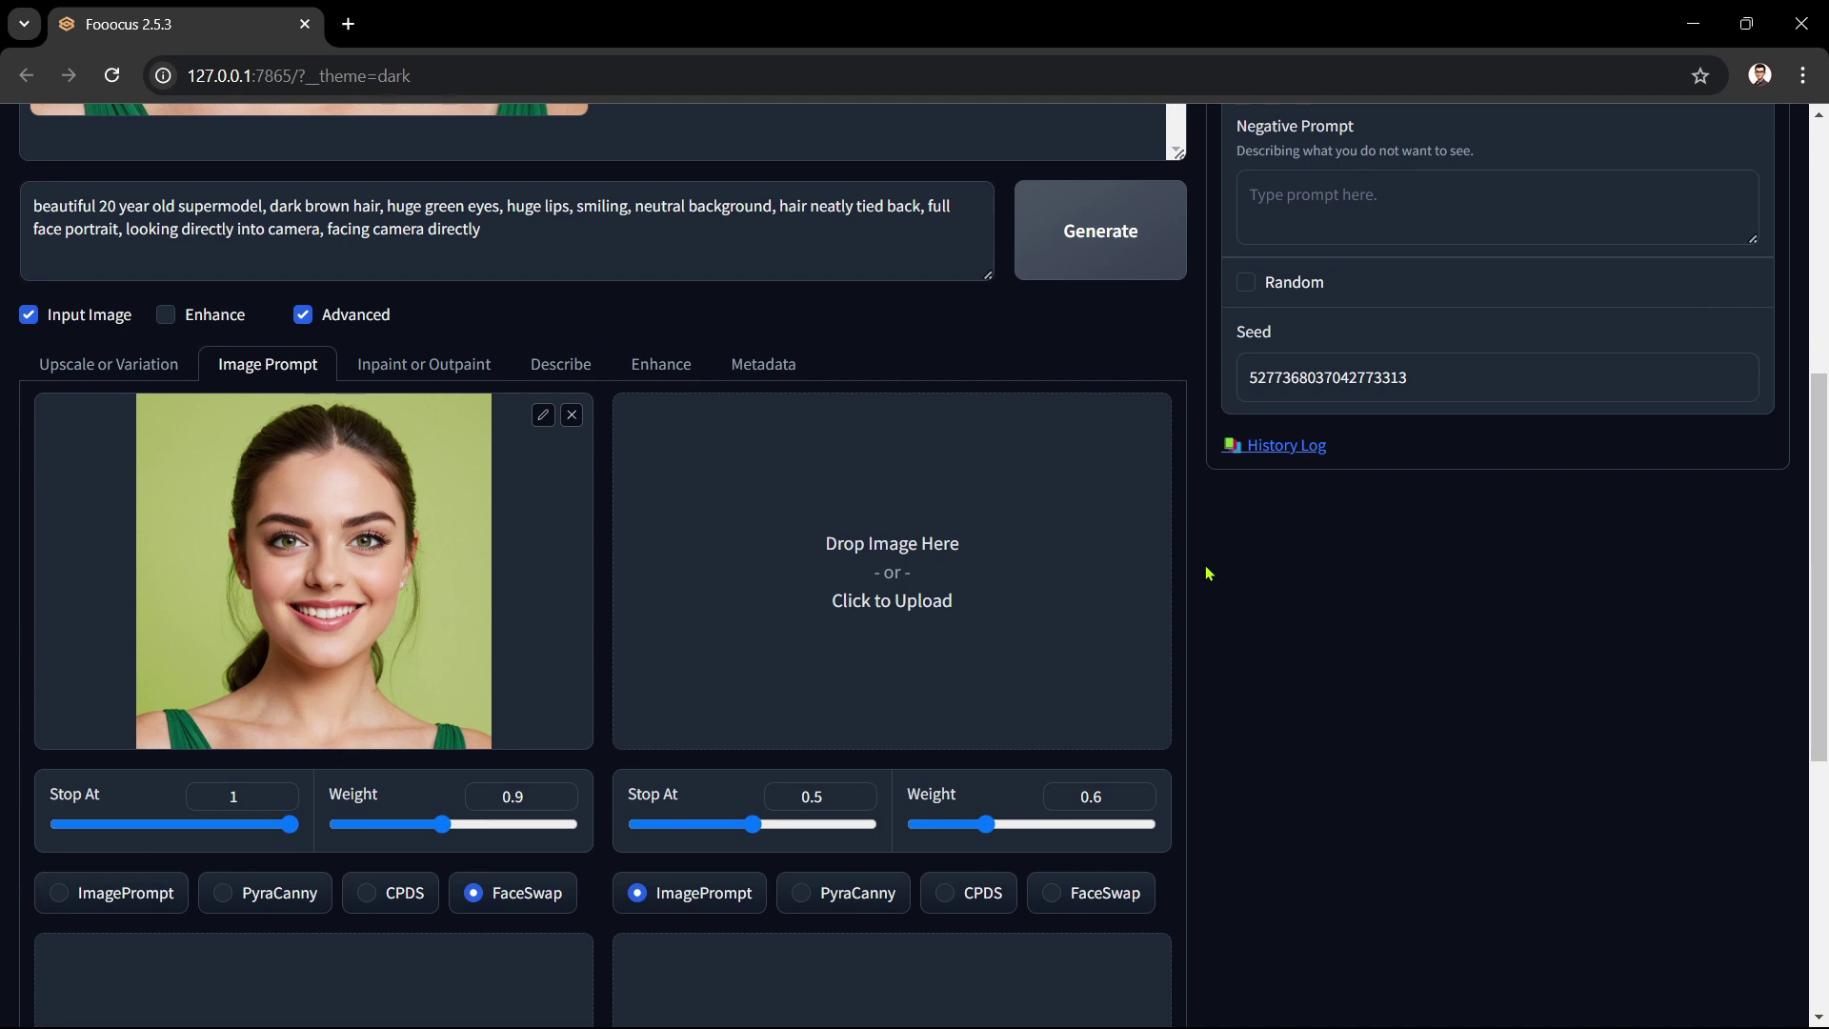
{"action": "left_click_drag", "start_coordinate": [503, 231], "coordinate": [21, 206]}
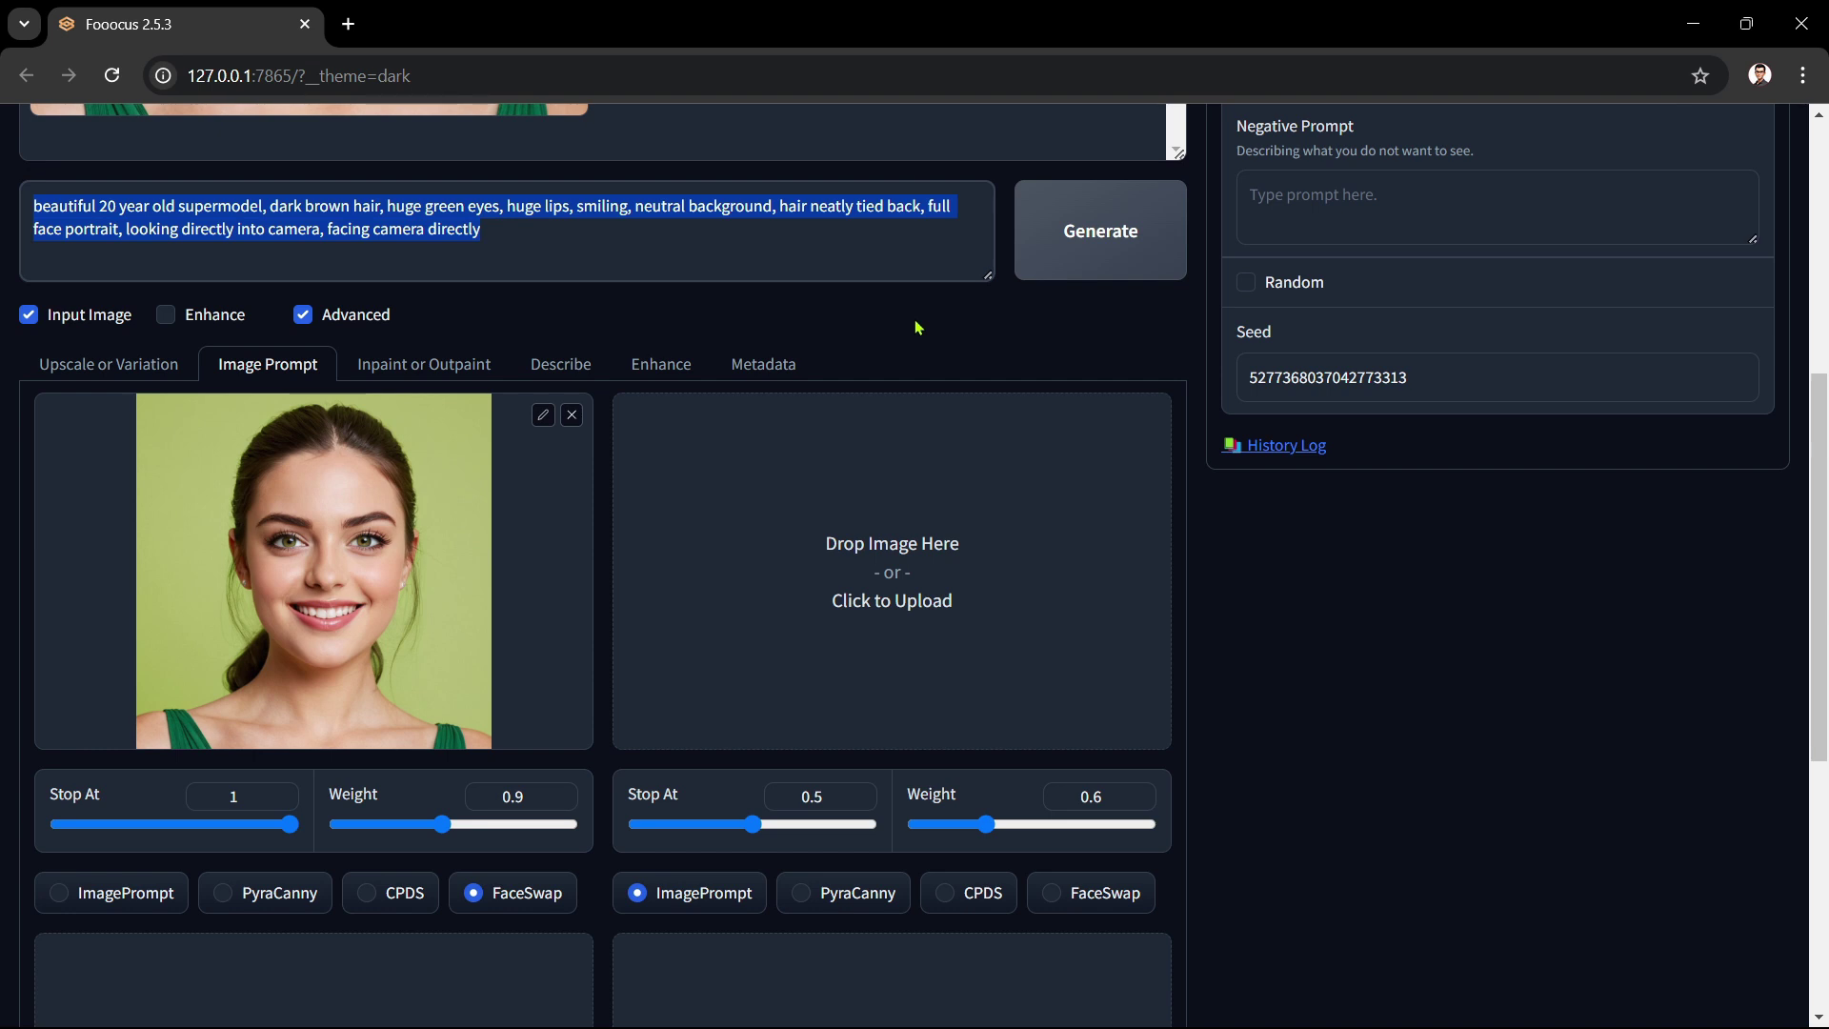
{"action": "key", "text": "BackSpace"}
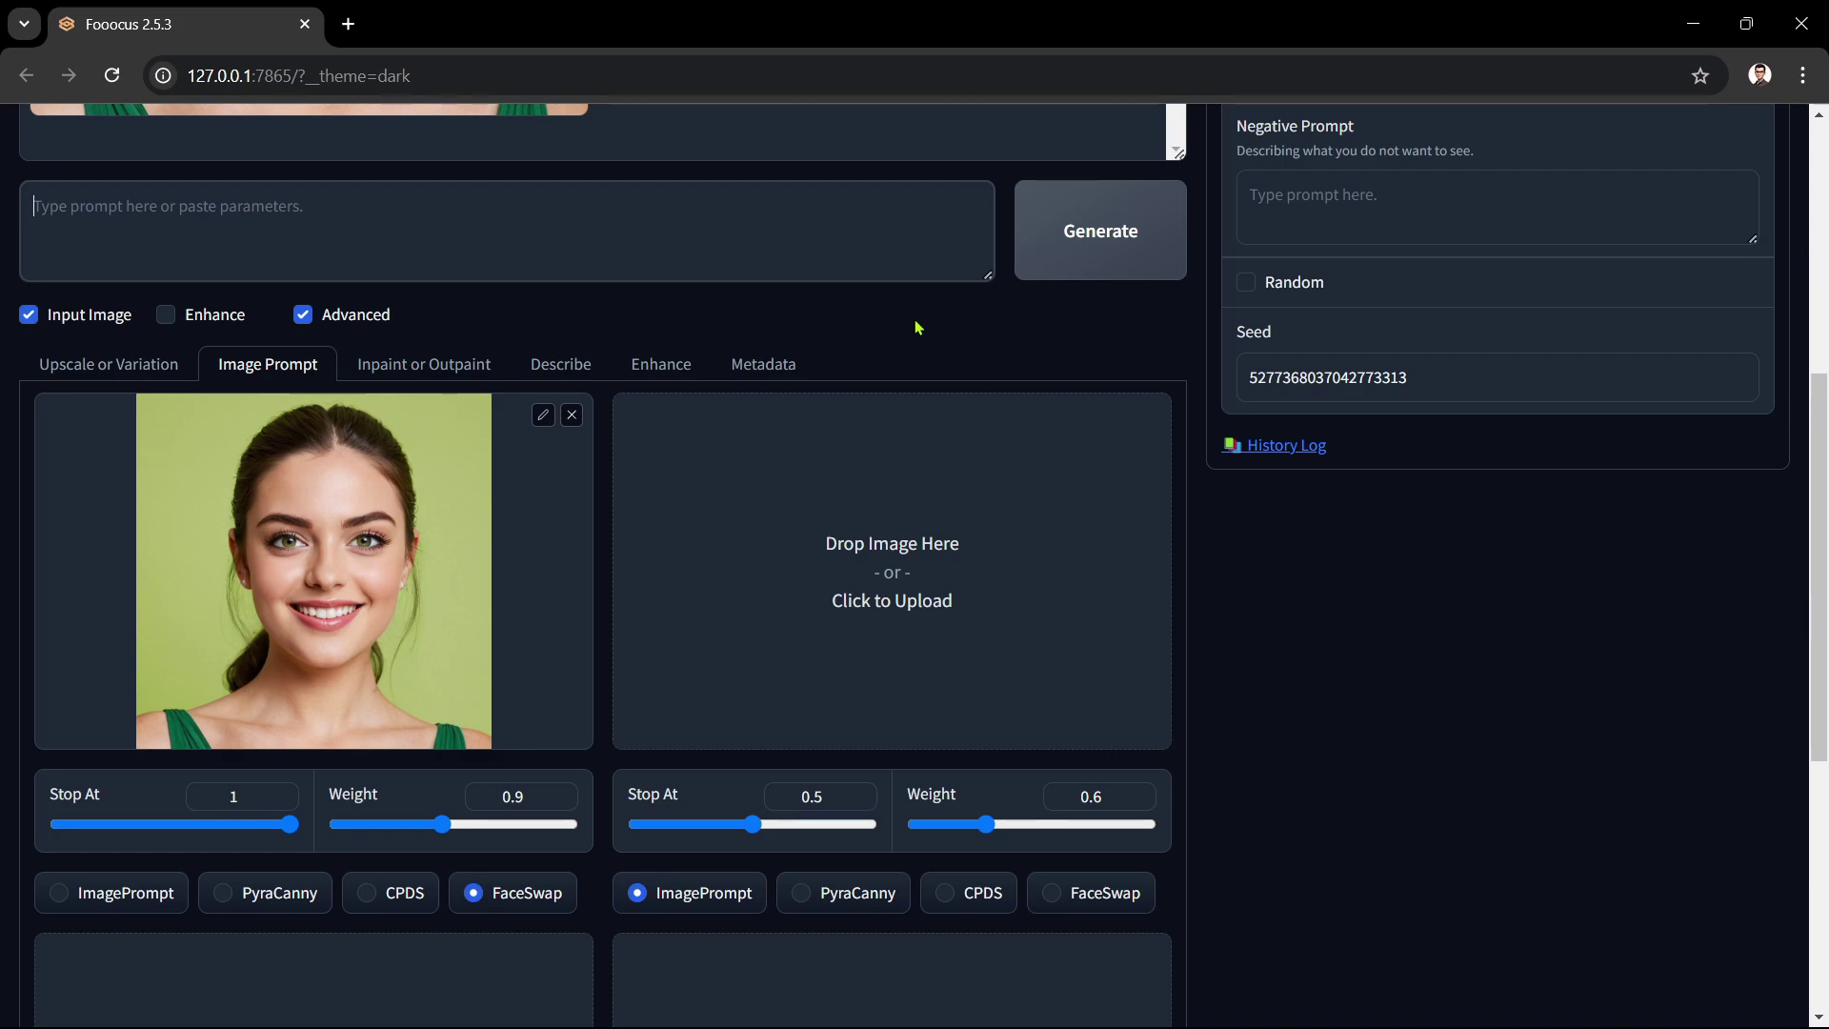
- Add pose-image.png from the Foxton (E:) drive as a second image prompt, set its type to PyraCanny, and generate the image
{"action": "mouse_move", "coordinate": [869, 1027]}
{"action": "left_click", "coordinate": [957, 996]}
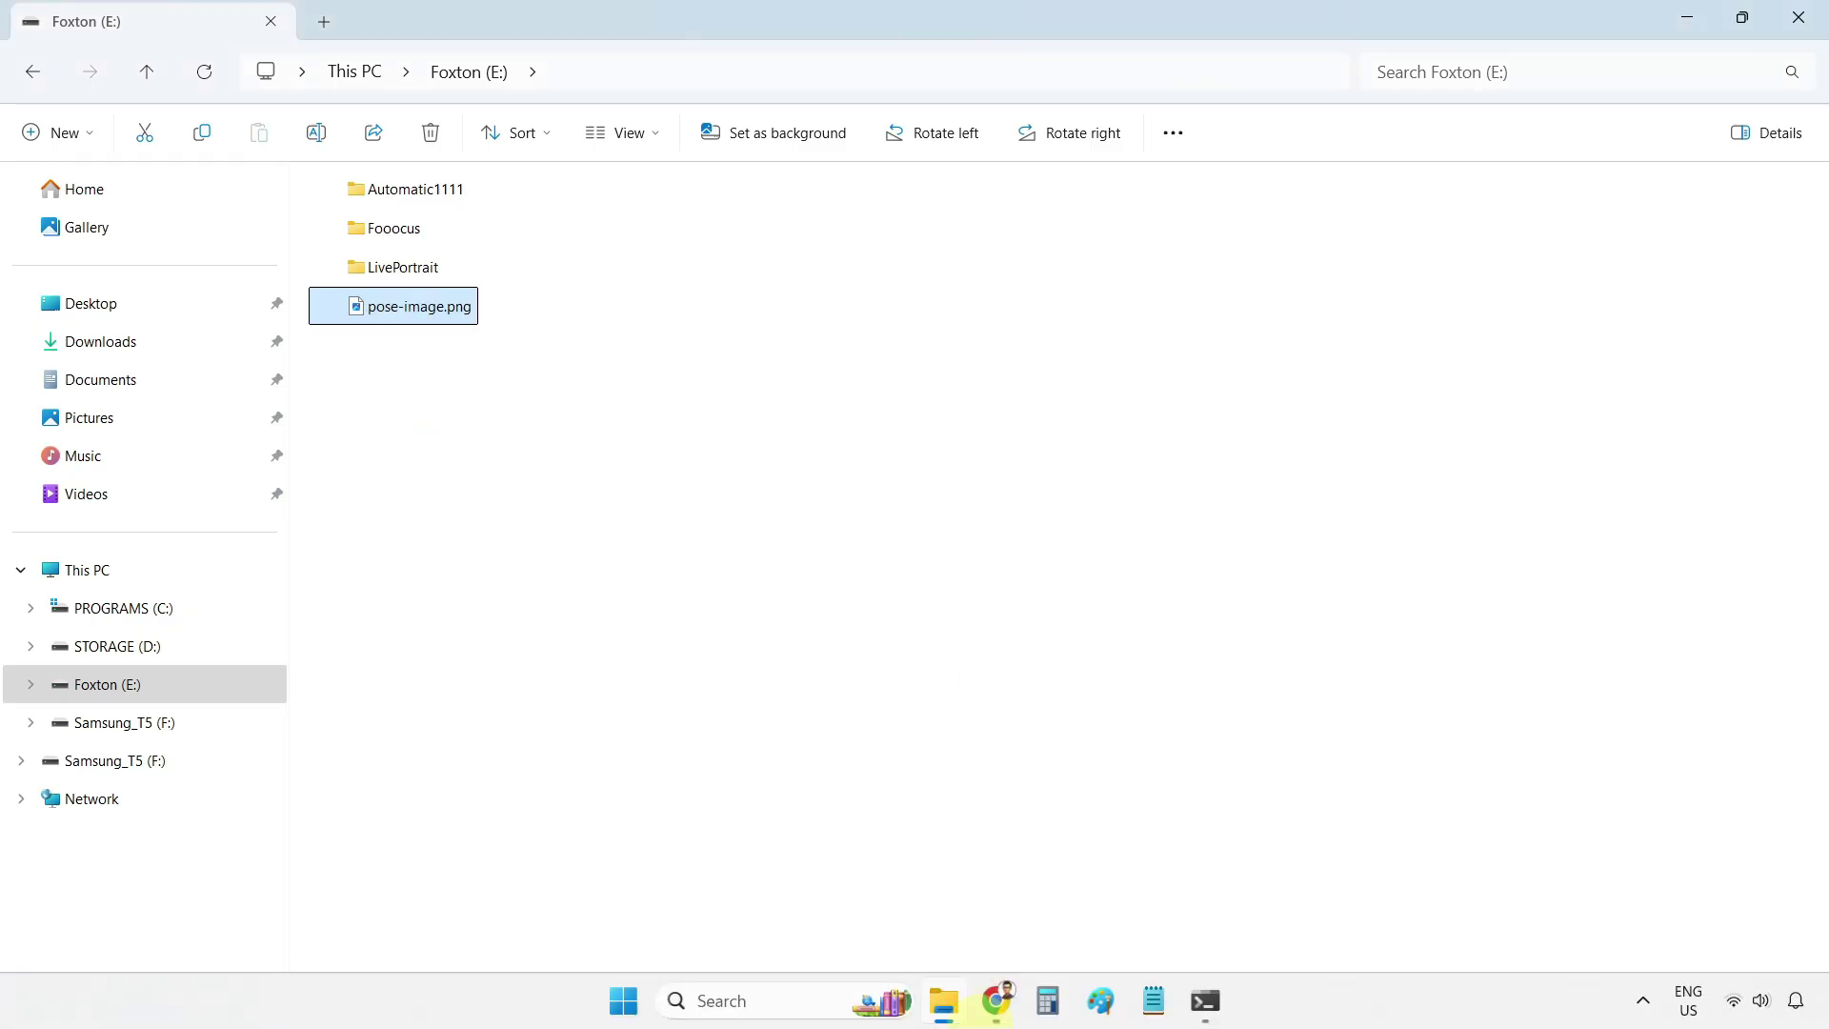
{"action": "left_click_drag", "start_coordinate": [419, 305], "coordinate": [862, 586]}
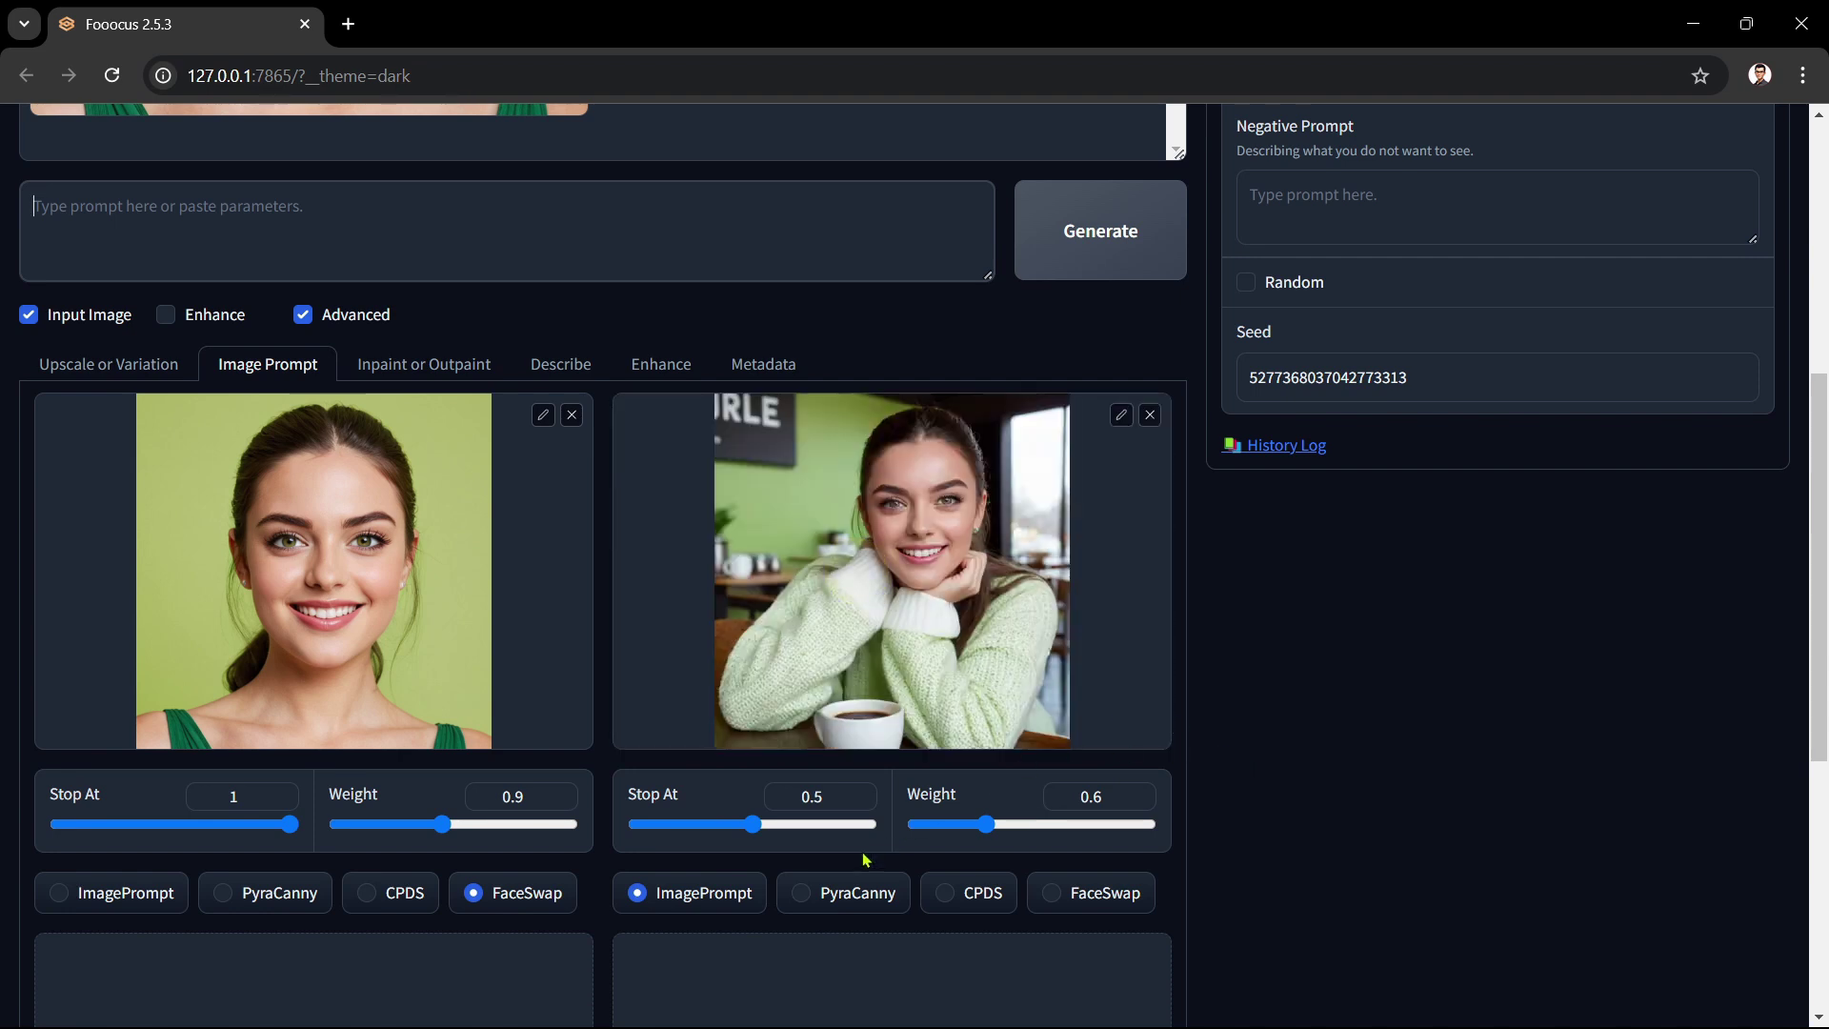
{"action": "left_click", "coordinate": [806, 896]}
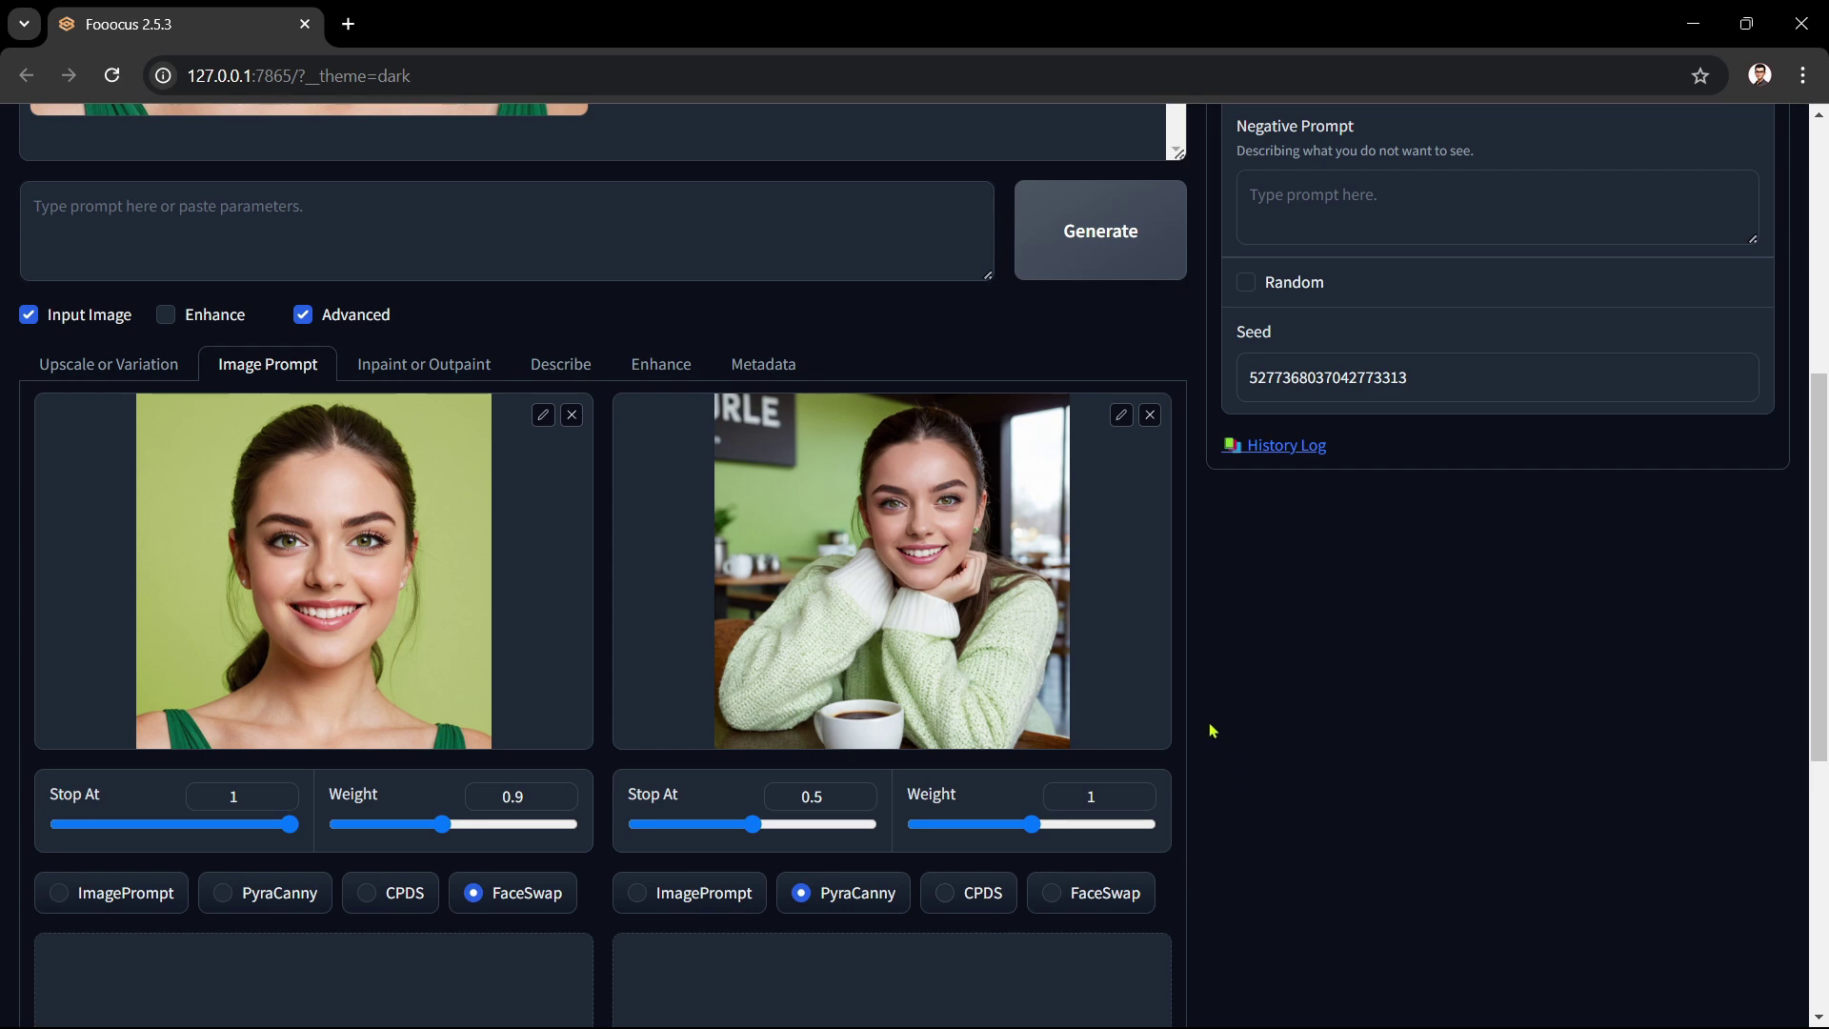
{"action": "left_click", "coordinate": [1144, 255]}
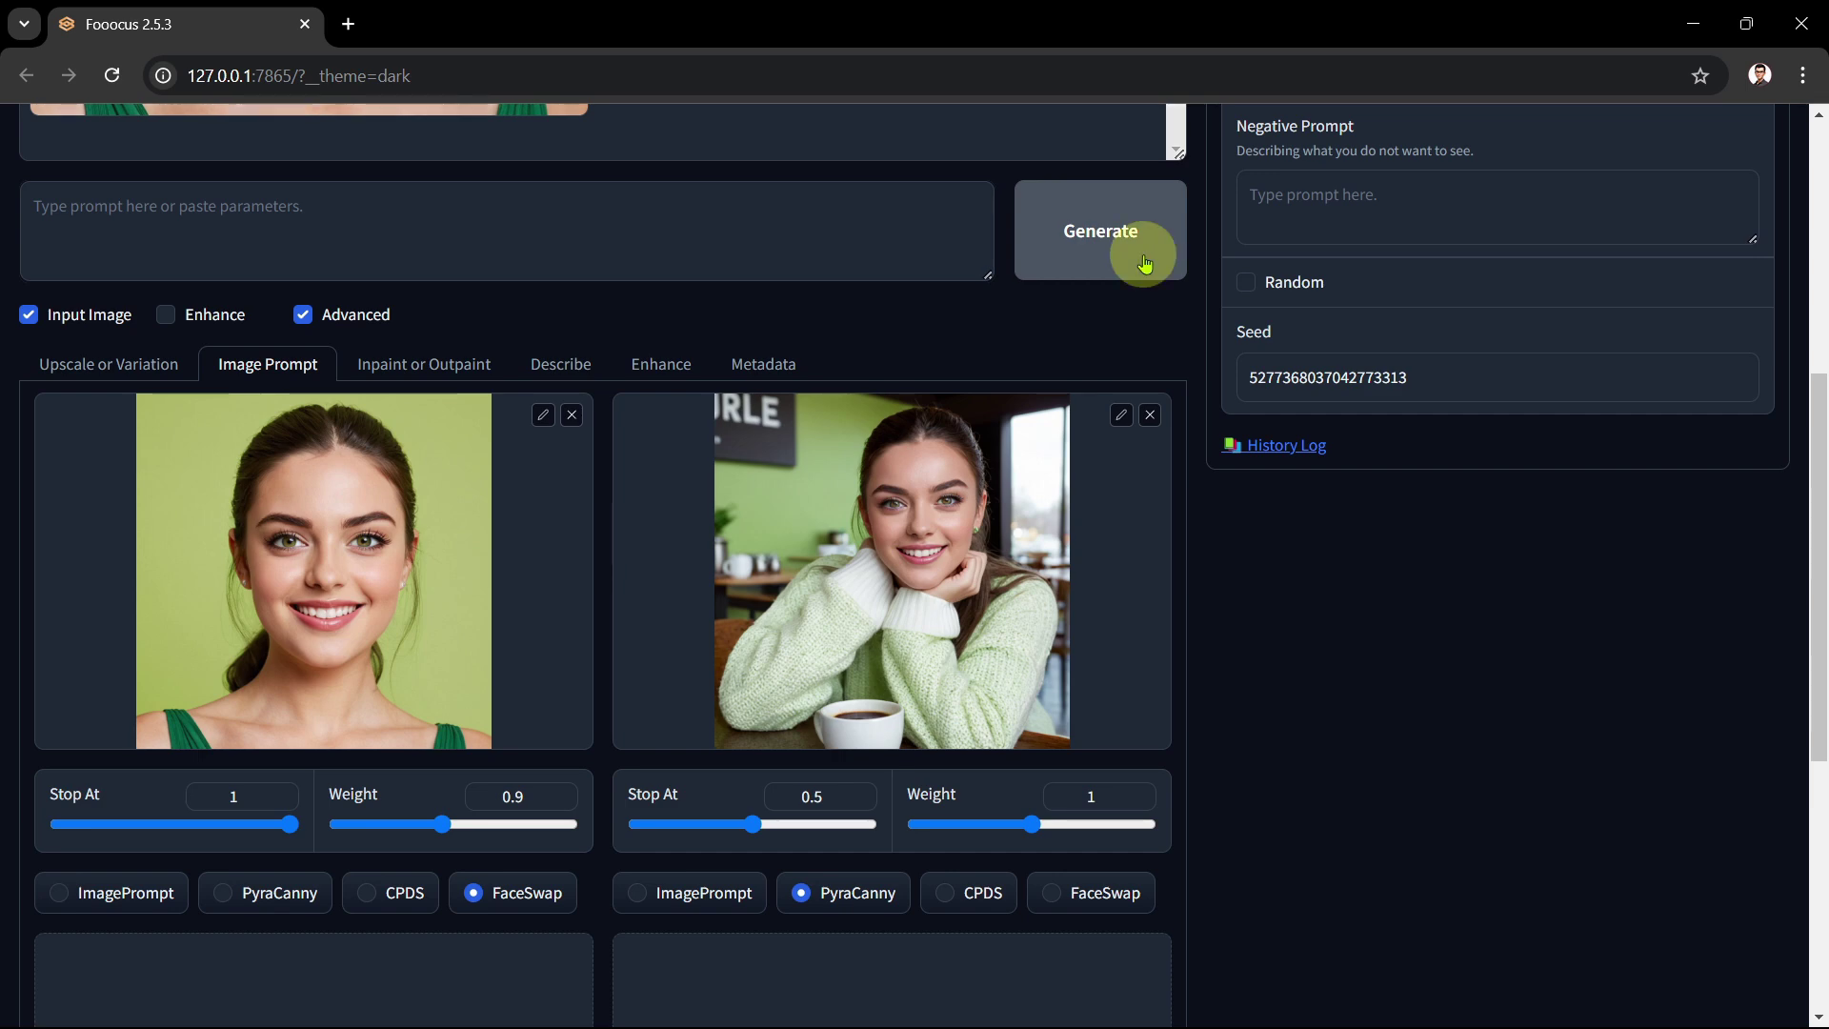